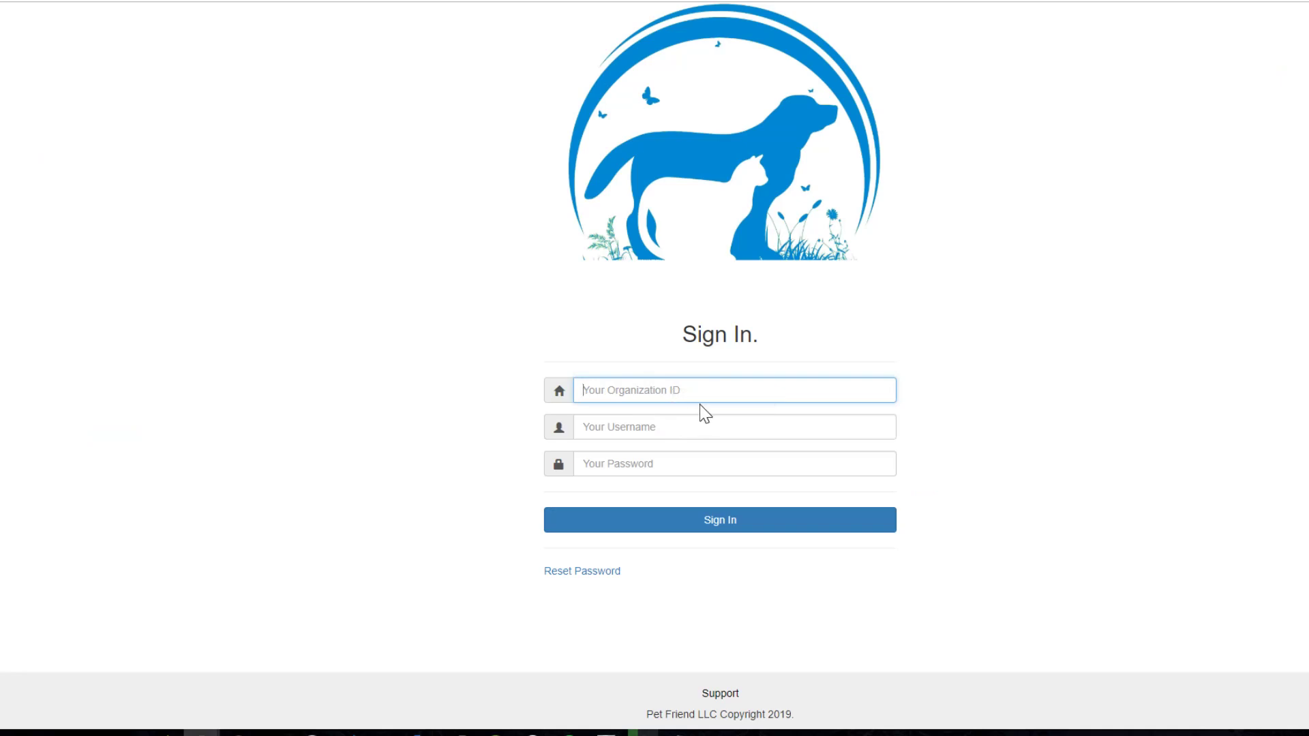
Step: Fill in the administrator's username and paste the account password on the Sign In page
{"action": "key", "text": "Tab"}
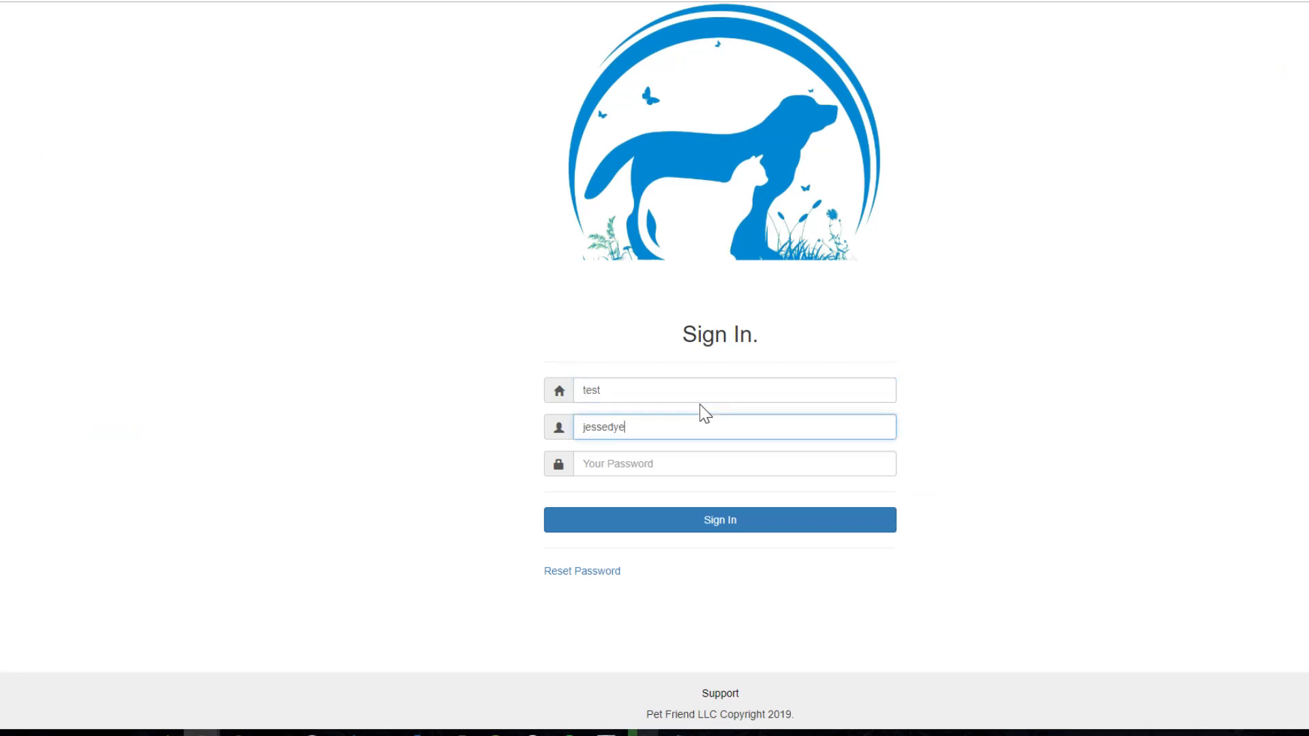
{"action": "key", "text": "Tab"}
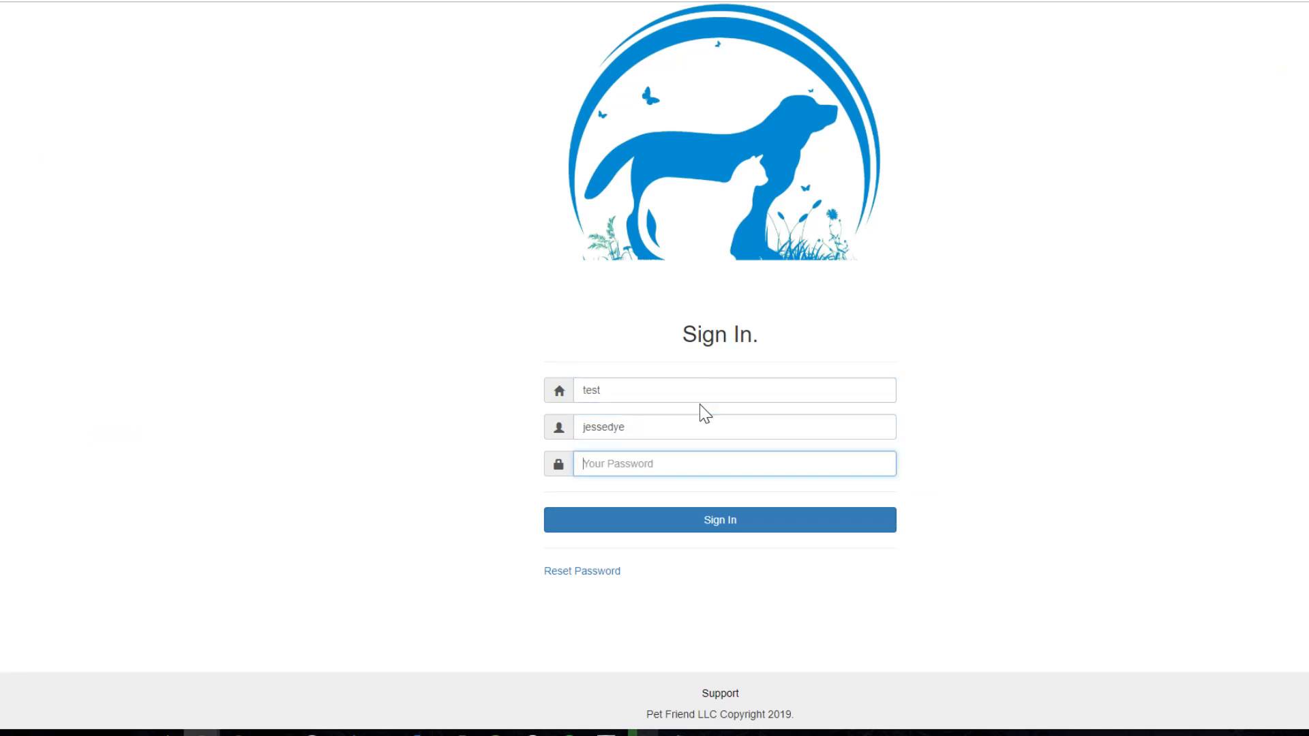
{"action": "key", "text": "ctrl+v"}
Step: Sign in, then go from the dashboard to the Admin section in the top navigation
{"action": "left_click", "coordinate": [725, 535]}
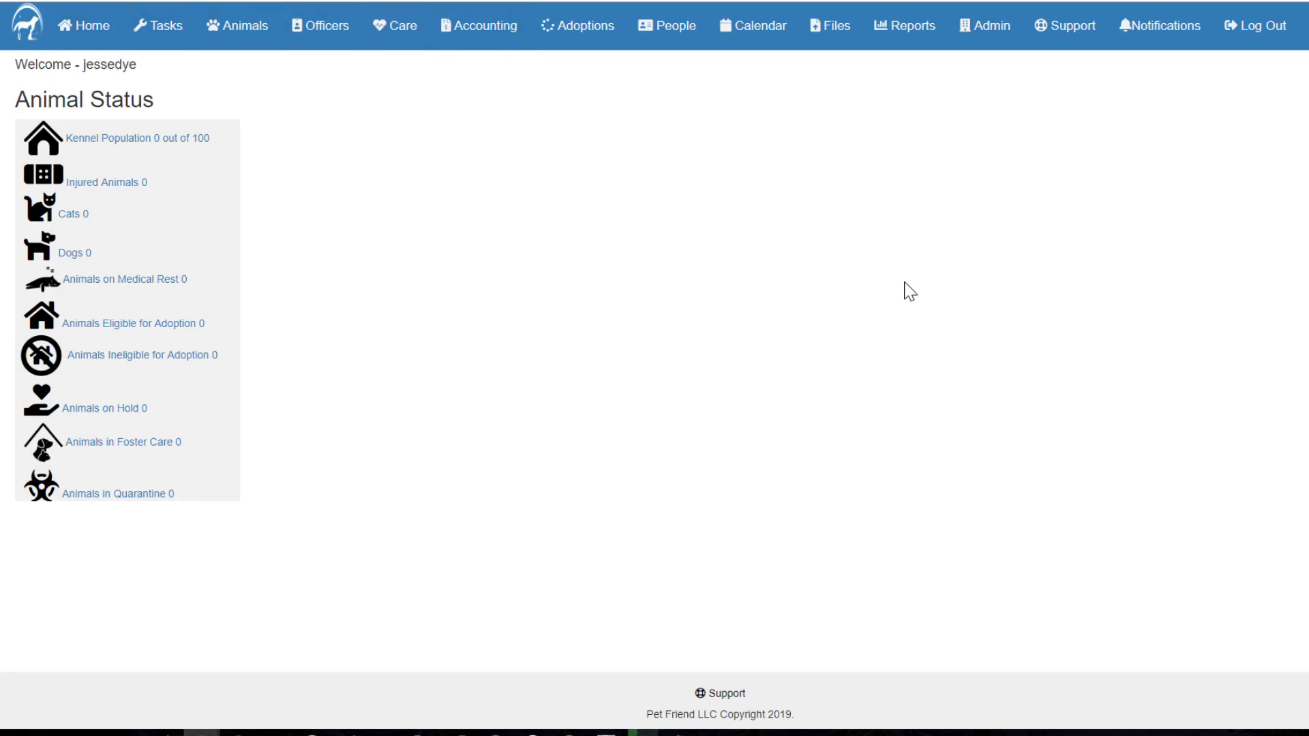
{"action": "left_click", "coordinate": [991, 41]}
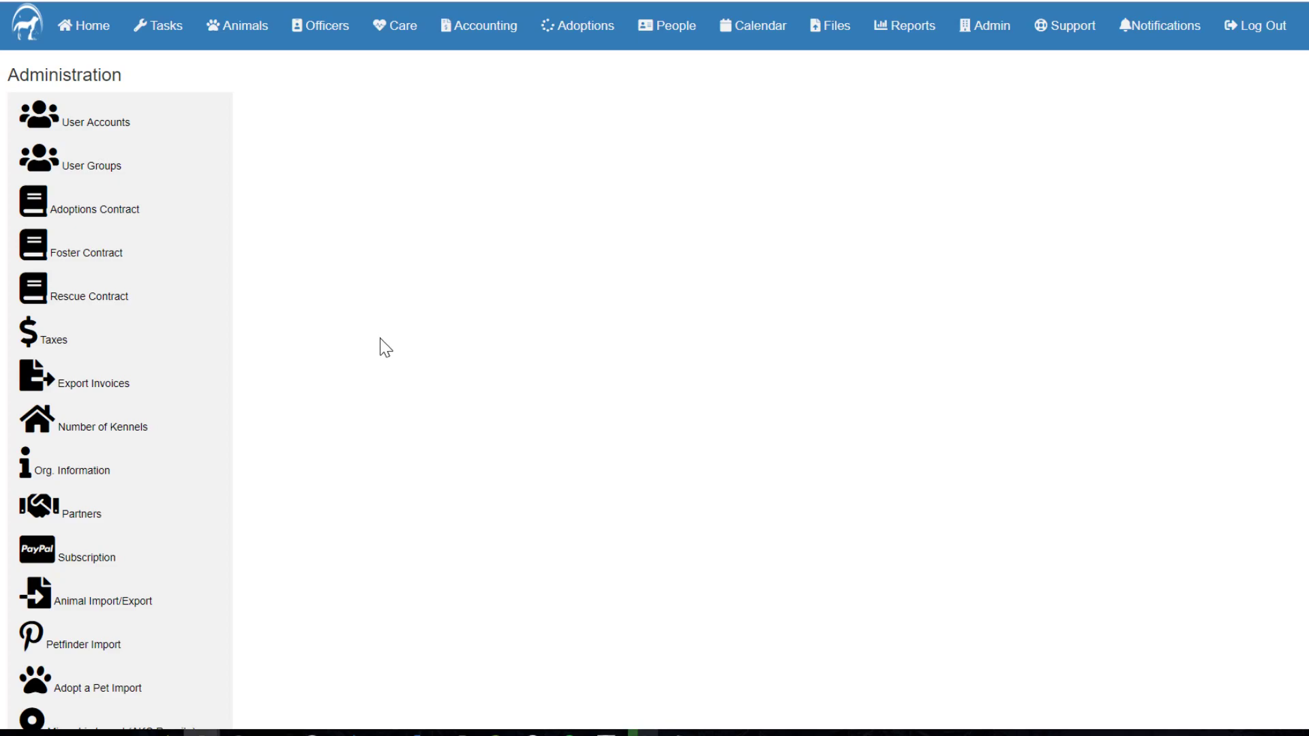
Step: Create a new user account with a username, e-mail and password, assigned to the Manager group
{"action": "left_click", "coordinate": [100, 125]}
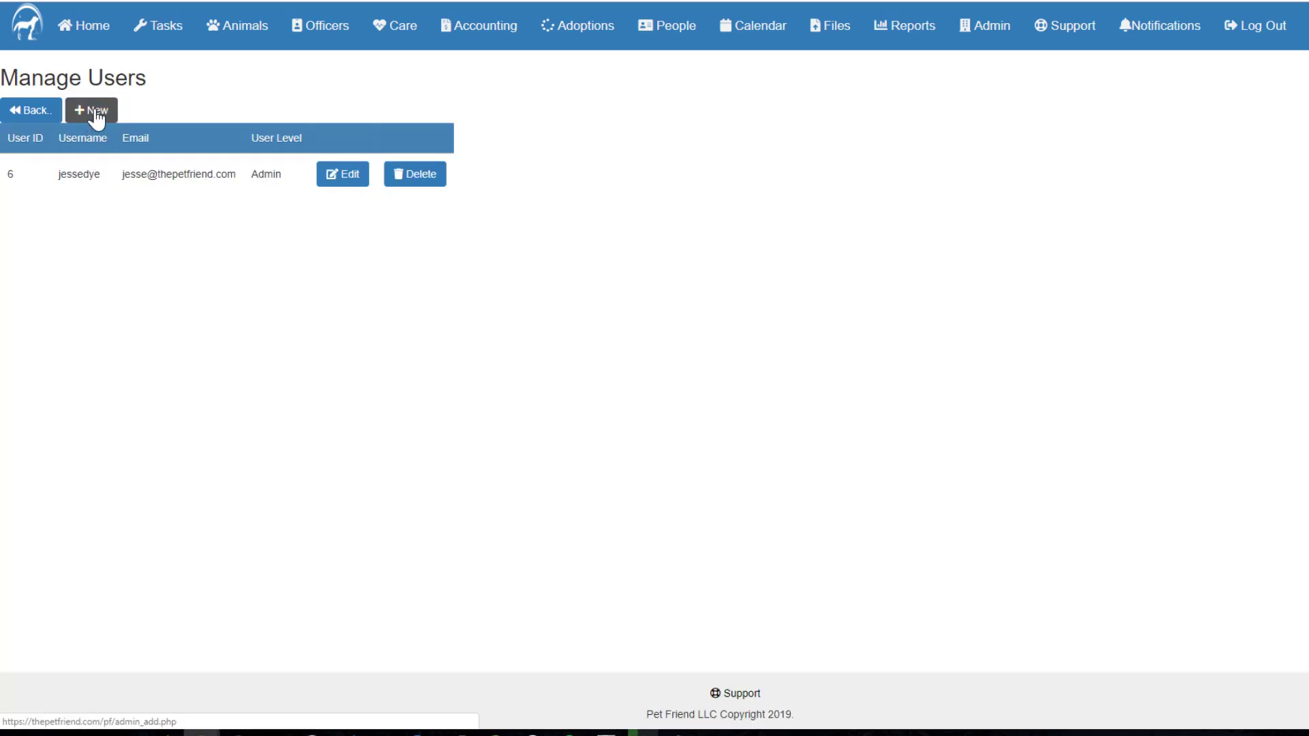
{"action": "left_click", "coordinate": [96, 116]}
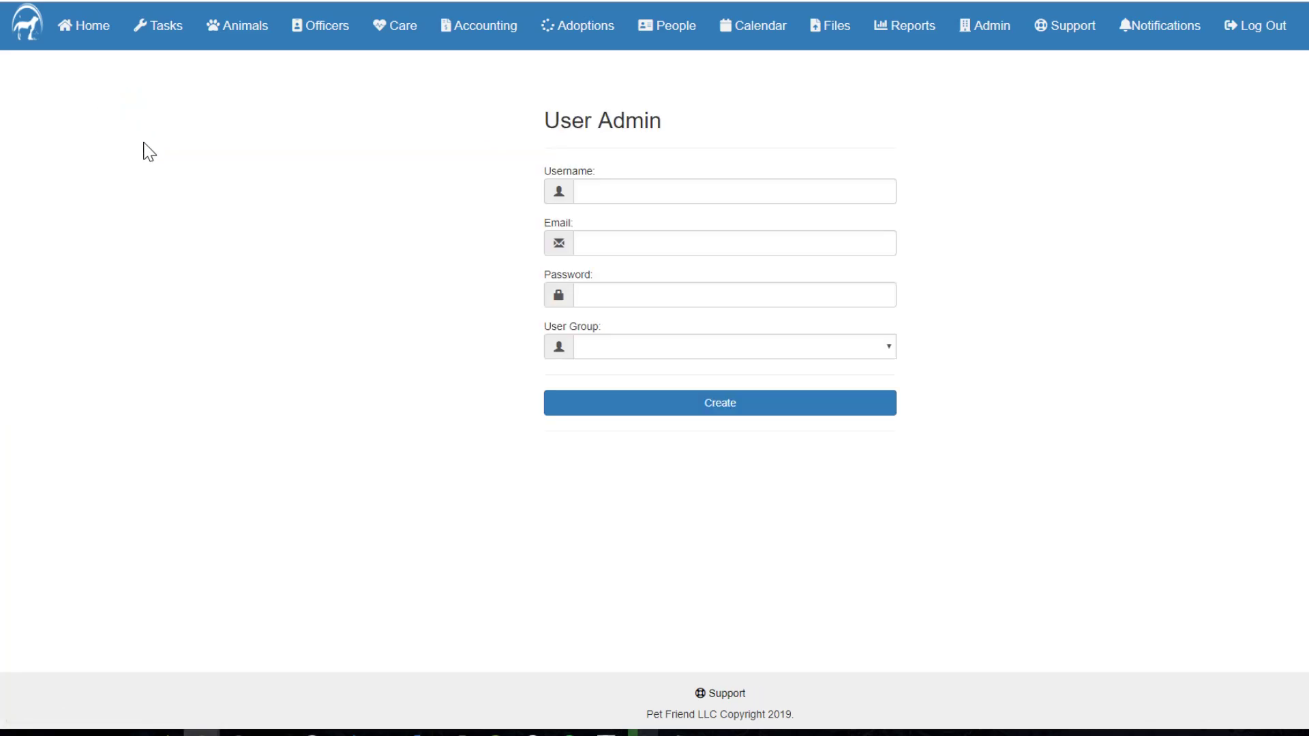
{"action": "left_click", "coordinate": [682, 191]}
{"action": "type", "text": "test"}
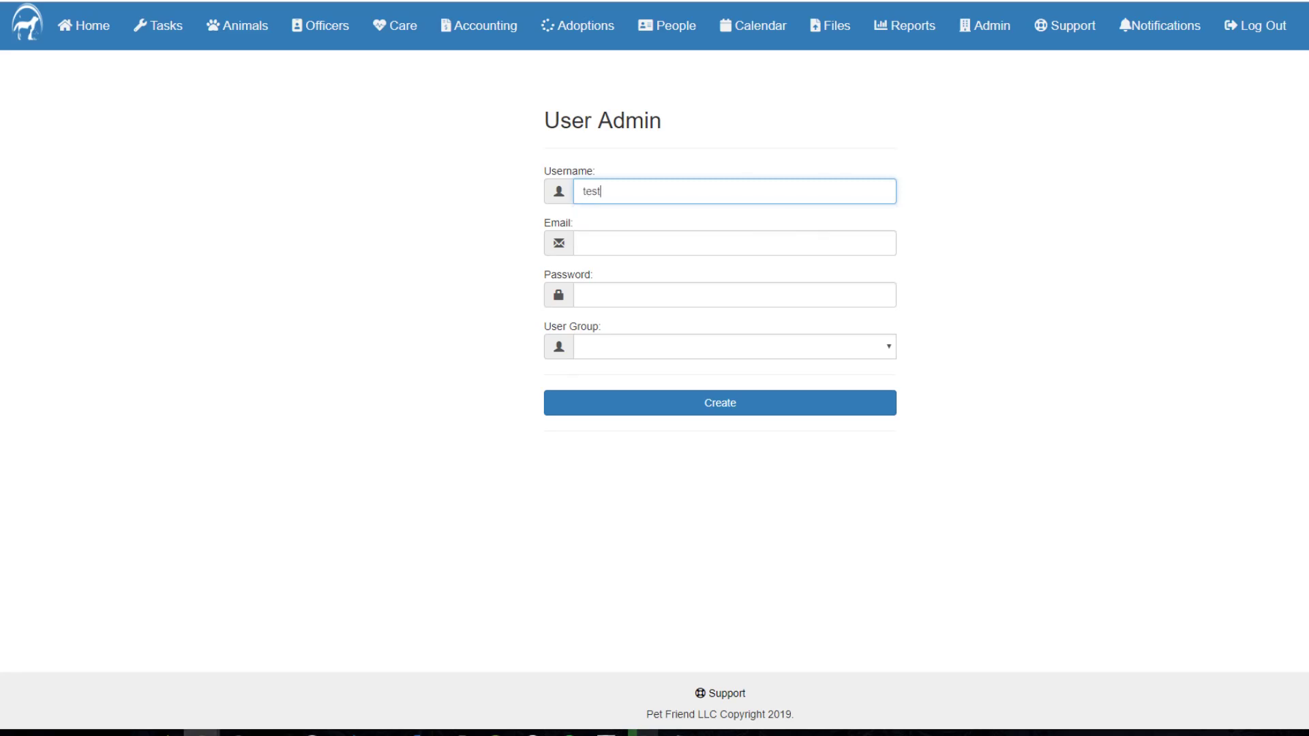
{"action": "left_click", "coordinate": [682, 242]}
{"action": "type", "text": "test@test.com"}
{"action": "key", "text": "Tab"}
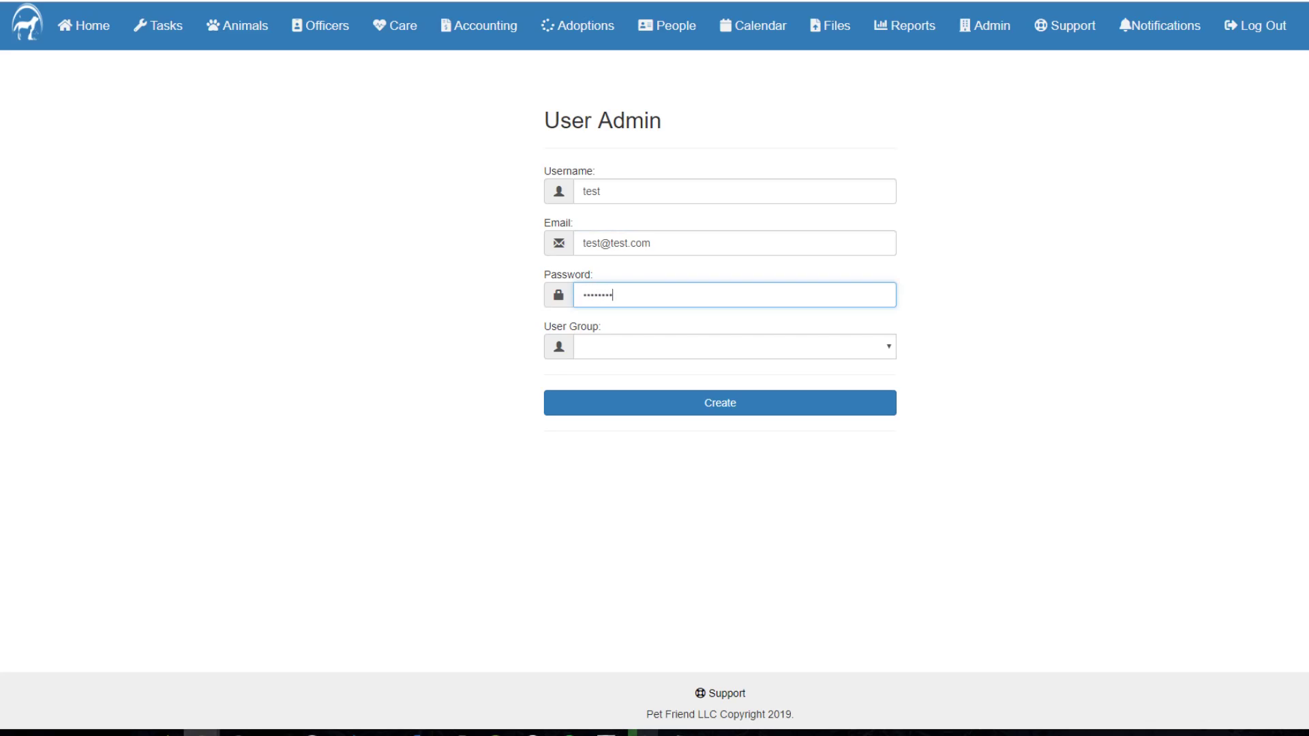
{"action": "left_click", "coordinate": [782, 353]}
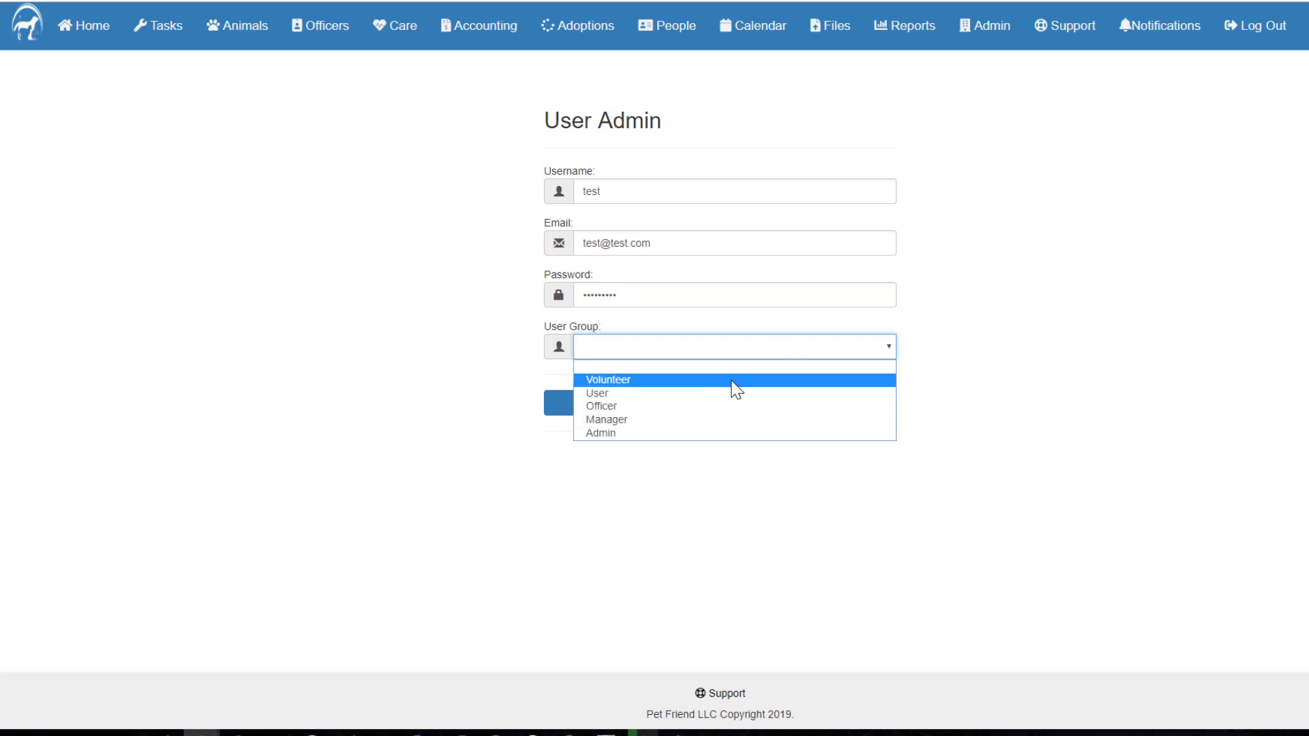
{"action": "left_click", "coordinate": [722, 421]}
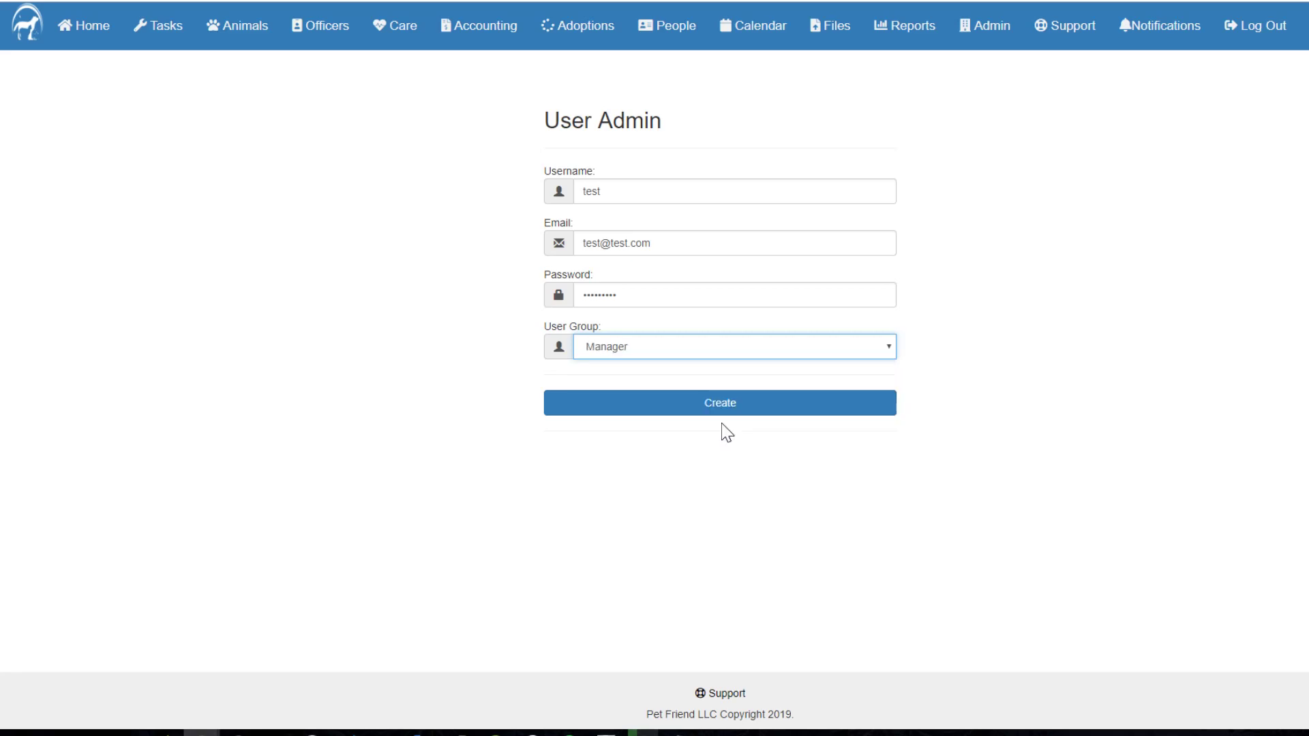
{"action": "left_click", "coordinate": [673, 405]}
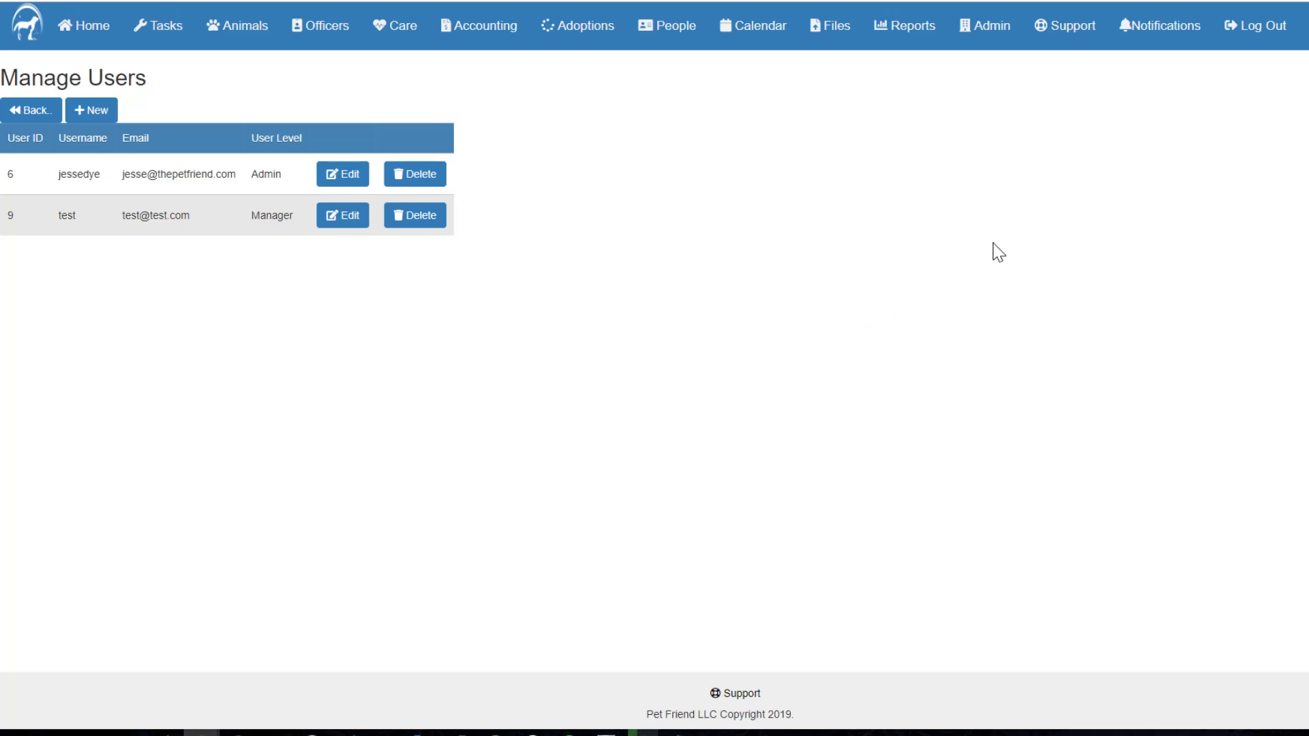
Step: Change the account password through Support > Change Password and save it
{"action": "left_click", "coordinate": [1076, 36]}
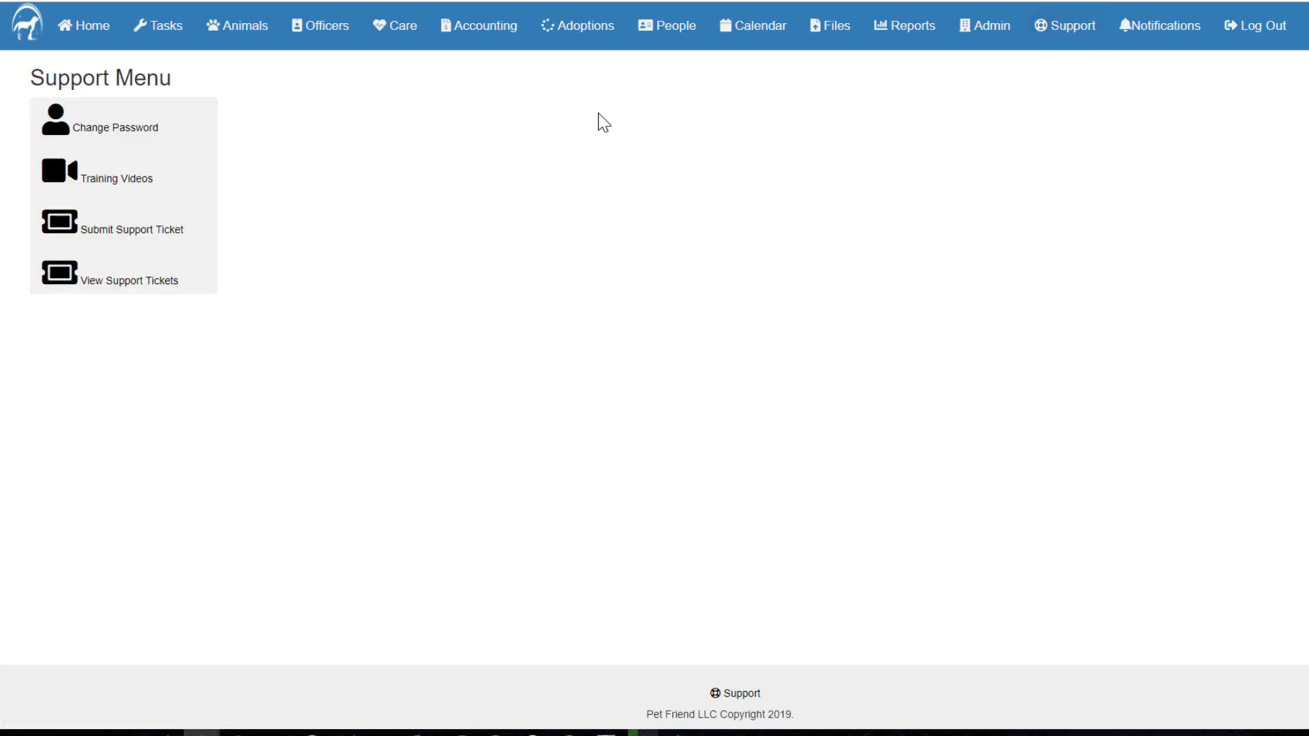
{"action": "left_click", "coordinate": [82, 129]}
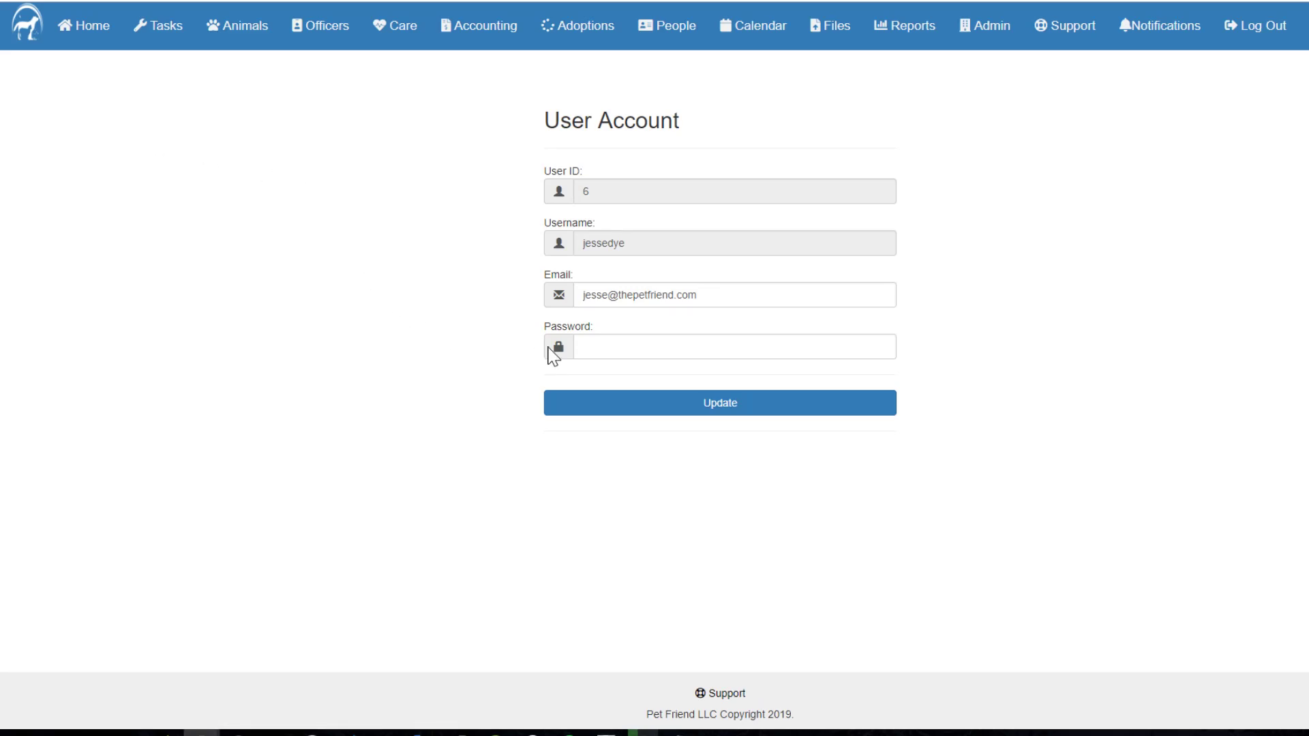
{"action": "left_click", "coordinate": [579, 347]}
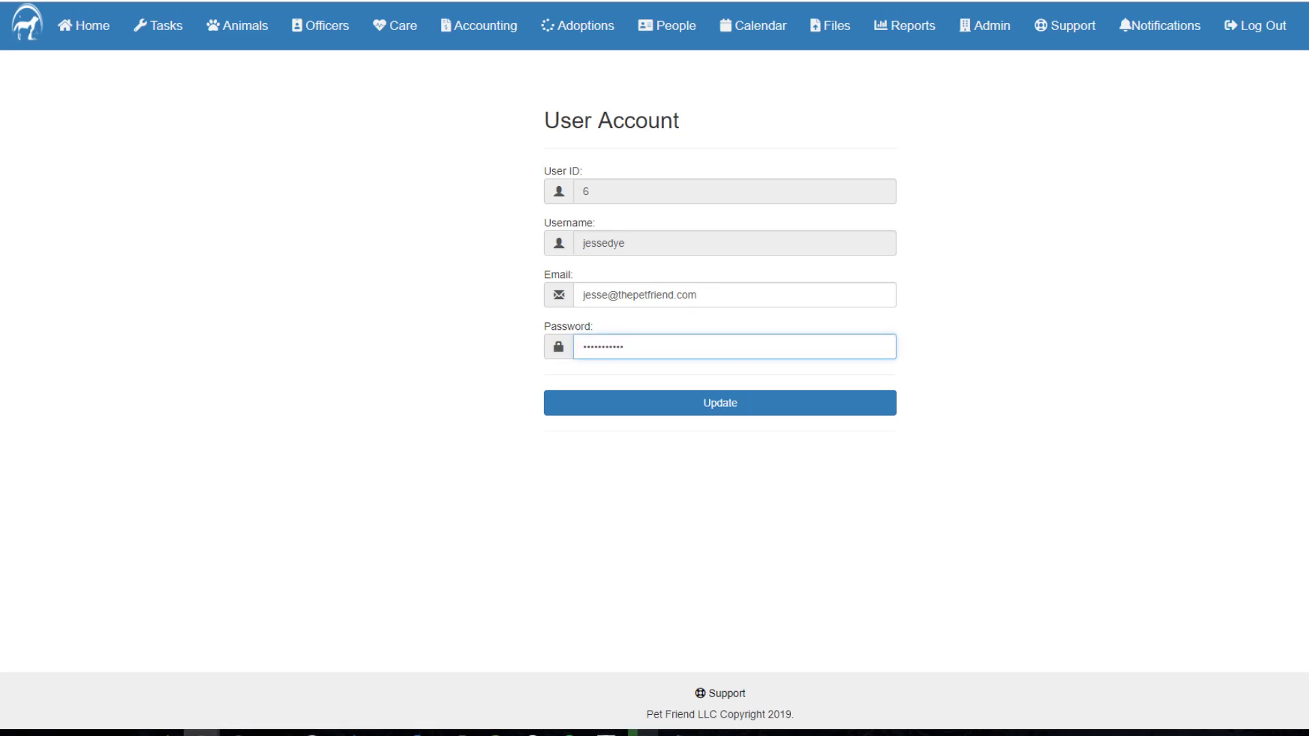
{"action": "left_click", "coordinate": [720, 405]}
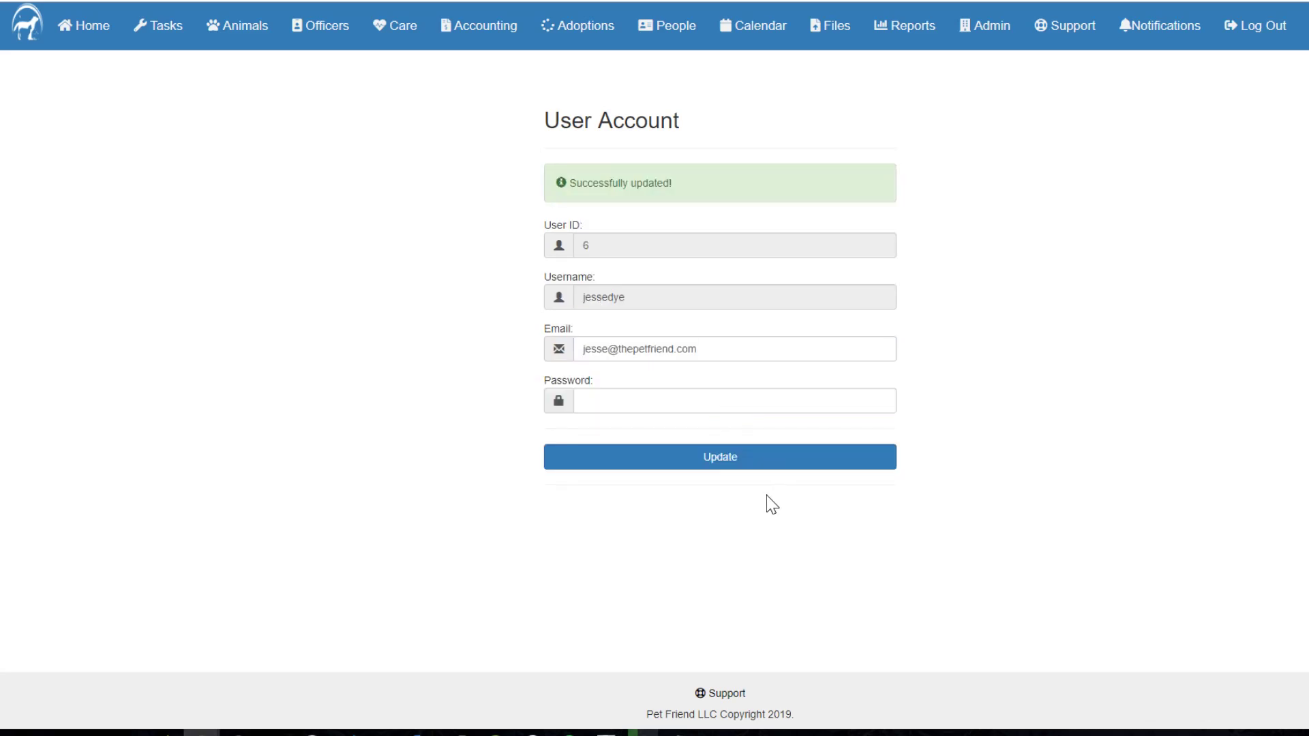
Step: Log out and sign back in with the organization ID, username and new password
{"action": "left_click", "coordinate": [1269, 40]}
{"action": "left_click", "coordinate": [585, 391]}
{"action": "type", "text": "test"}
{"action": "key", "text": "Tab"}
{"action": "type", "text": "jes"}
{"action": "key", "text": "Tab"}
{"action": "type", "text": "p"}
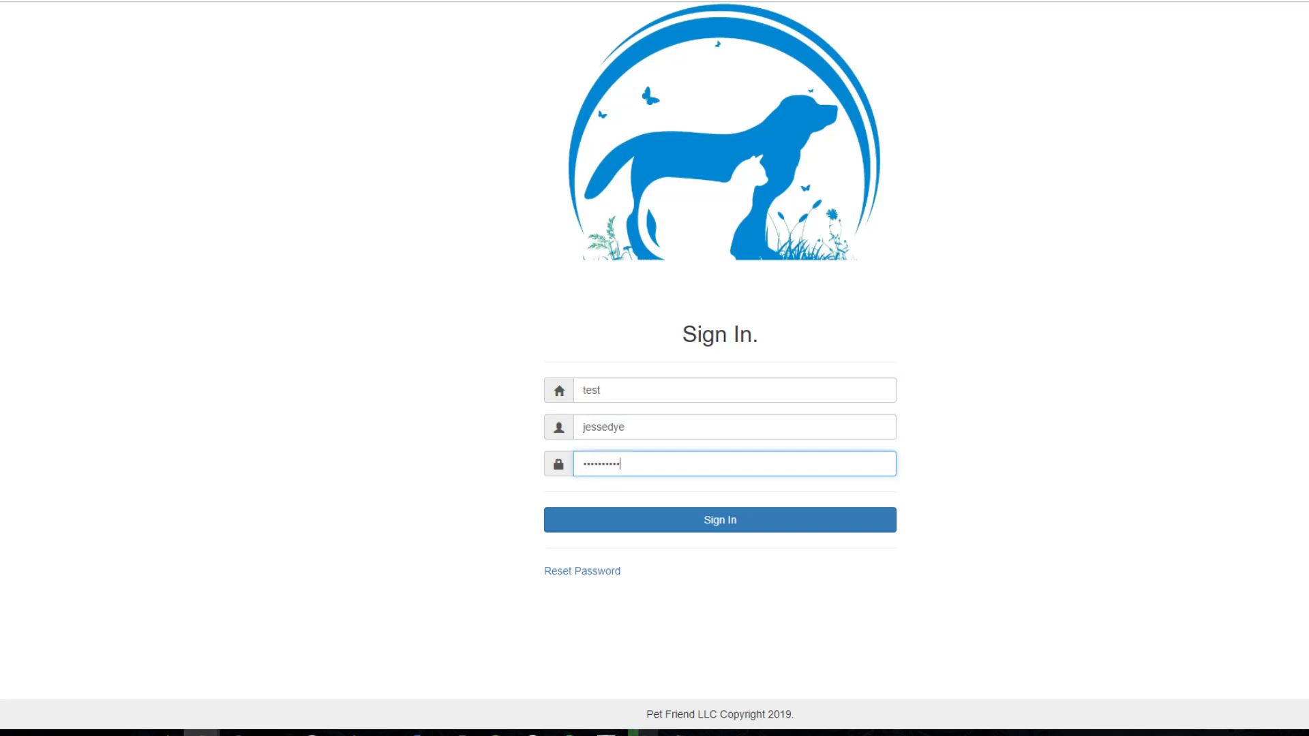
{"action": "left_click", "coordinate": [661, 529]}
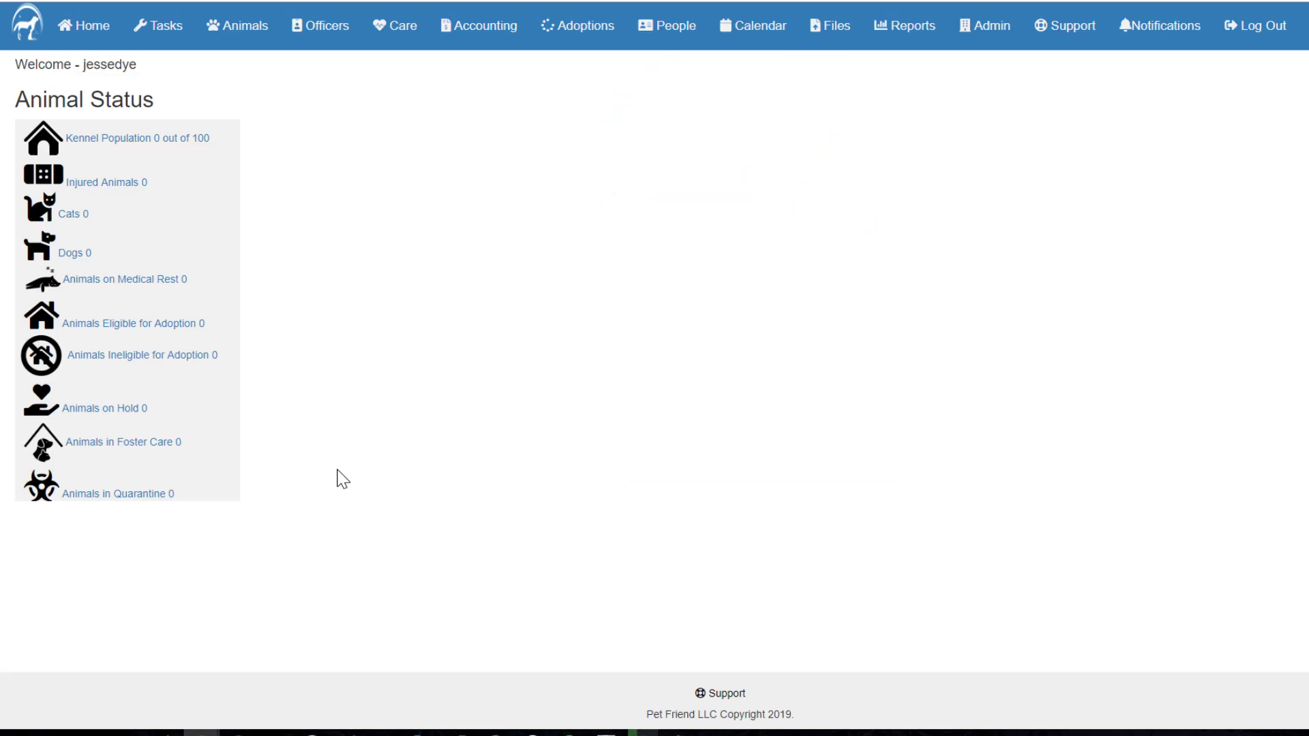
Step: Open User Groups and highlight the volunteer group's Tasks, Animals and Calendar access
{"action": "left_click", "coordinate": [988, 37]}
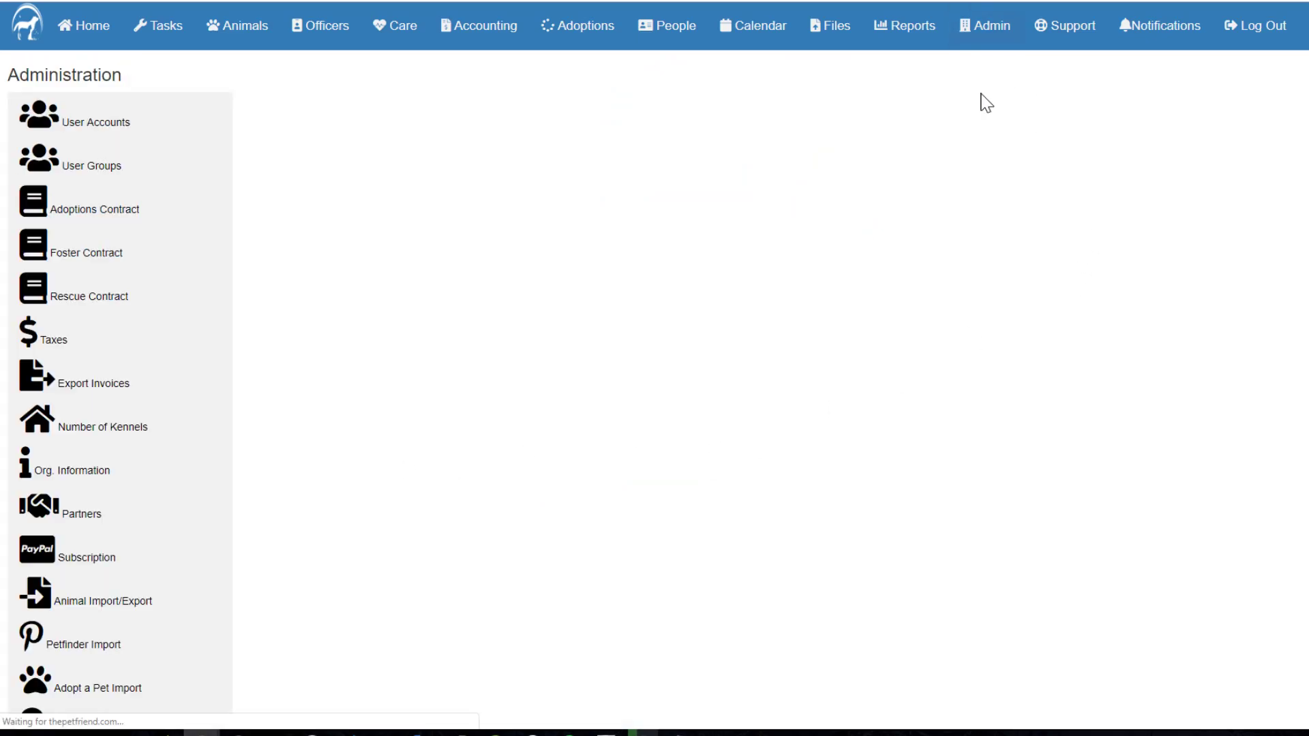
{"action": "left_click", "coordinate": [150, 175]}
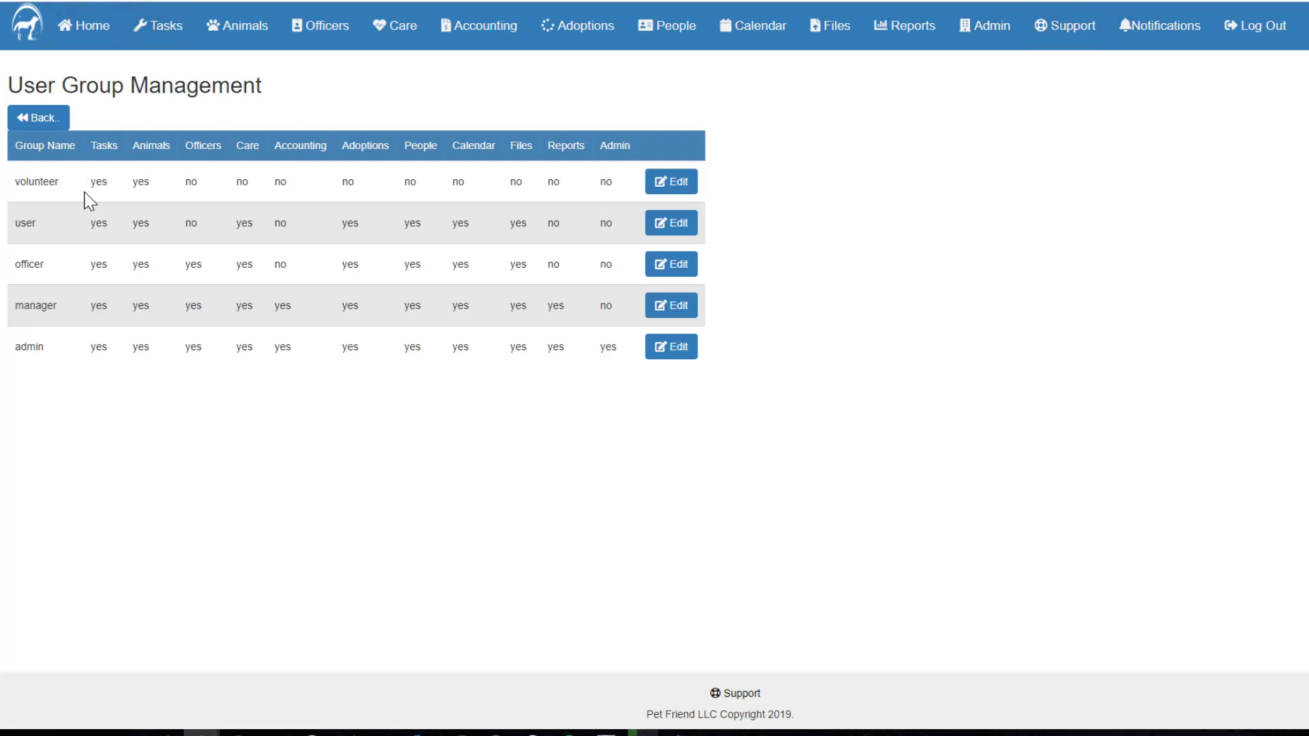
{"action": "double_click", "coordinate": [99, 181]}
{"action": "left_click", "coordinate": [133, 191]}
{"action": "double_click", "coordinate": [140, 181]}
{"action": "left_click", "coordinate": [155, 191]}
{"action": "double_click", "coordinate": [458, 181]}
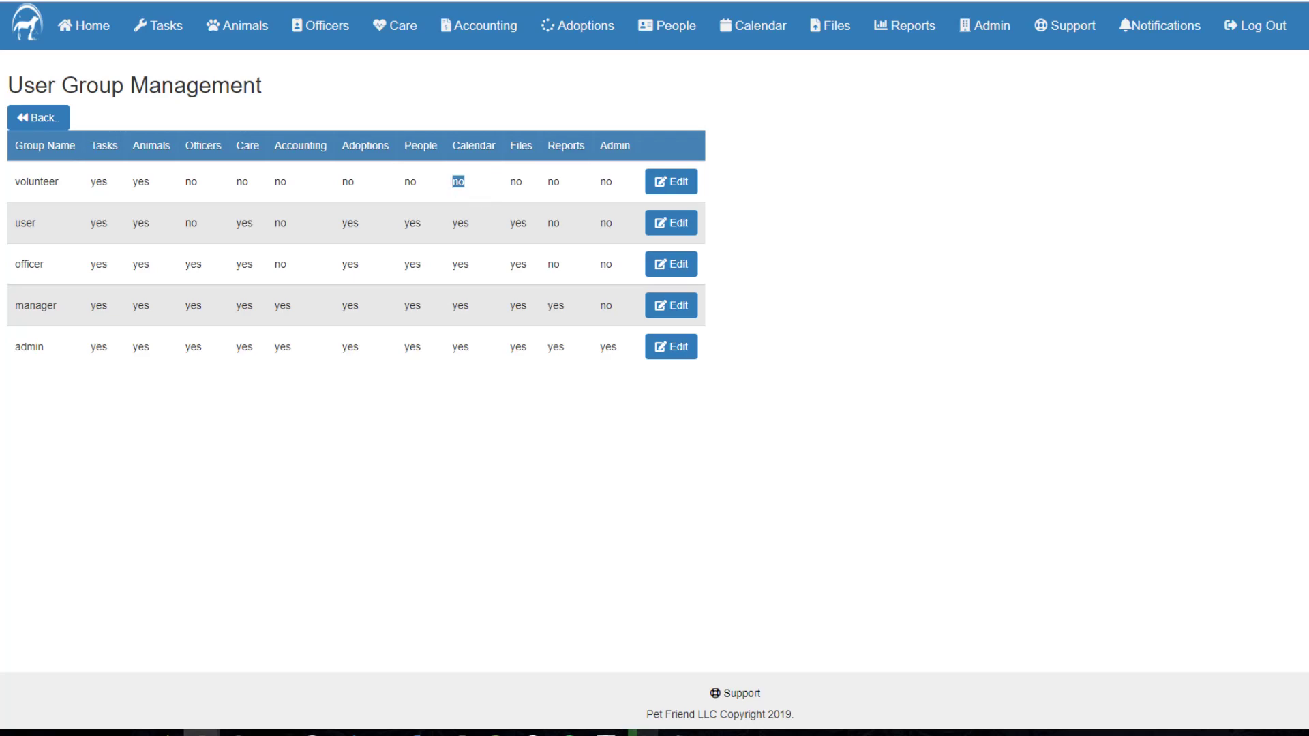
Step: Set the volunteer group's Calendar access to yes and save its permissions
{"action": "left_click", "coordinate": [680, 181]}
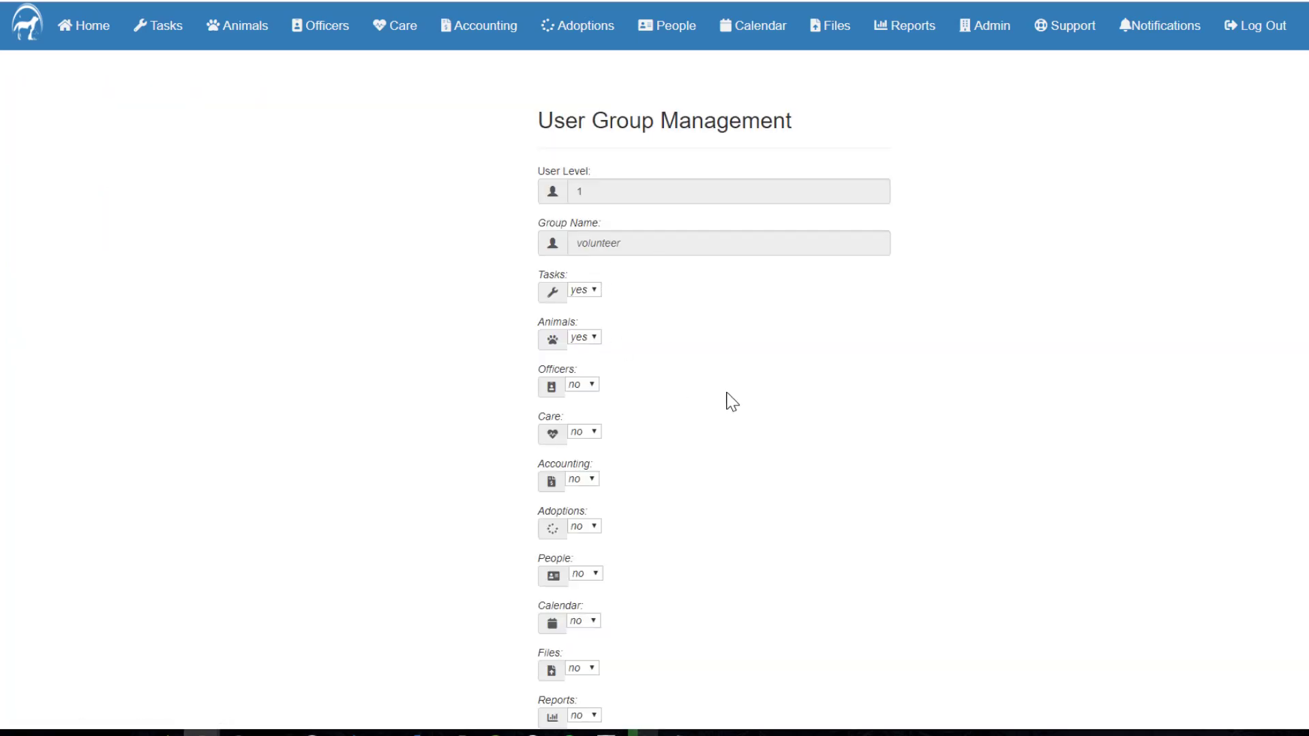
{"action": "scroll", "coordinate": [731, 400], "scroll_direction": "down", "scroll_amount": 3}
{"action": "left_click", "coordinate": [585, 396]}
{"action": "left_click", "coordinate": [592, 428]}
{"action": "left_click", "coordinate": [724, 595]}
Step: Review the saved volunteer permissions, then return to the user group permissions table
{"action": "scroll", "coordinate": [917, 382], "scroll_direction": "down", "scroll_amount": 2}
{"action": "scroll", "coordinate": [914, 406], "scroll_direction": "down", "scroll_amount": 1}
{"action": "scroll", "coordinate": [913, 406], "scroll_direction": "up", "scroll_amount": 3}
{"action": "scroll", "coordinate": [913, 406], "scroll_direction": "down", "scroll_amount": 3}
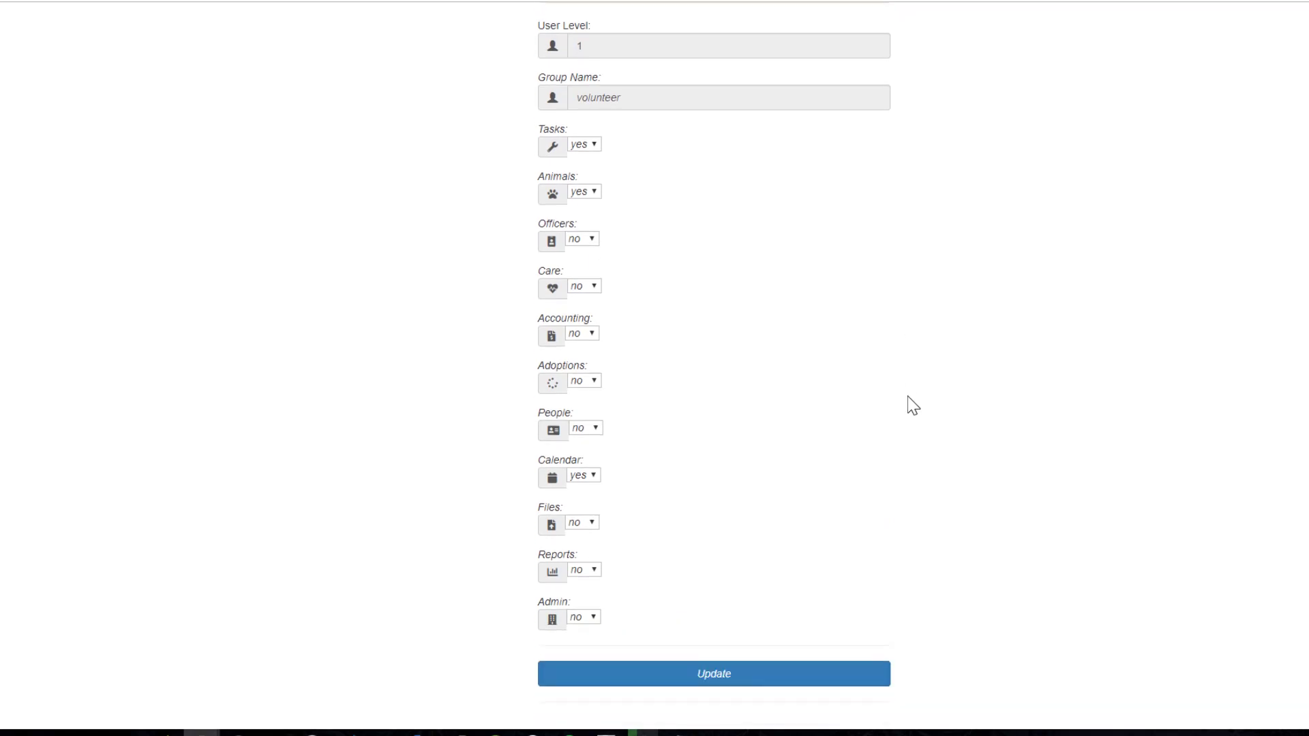
{"action": "scroll", "coordinate": [913, 406], "scroll_direction": "up", "scroll_amount": 3}
{"action": "scroll", "coordinate": [908, 398], "scroll_direction": "up", "scroll_amount": 2}
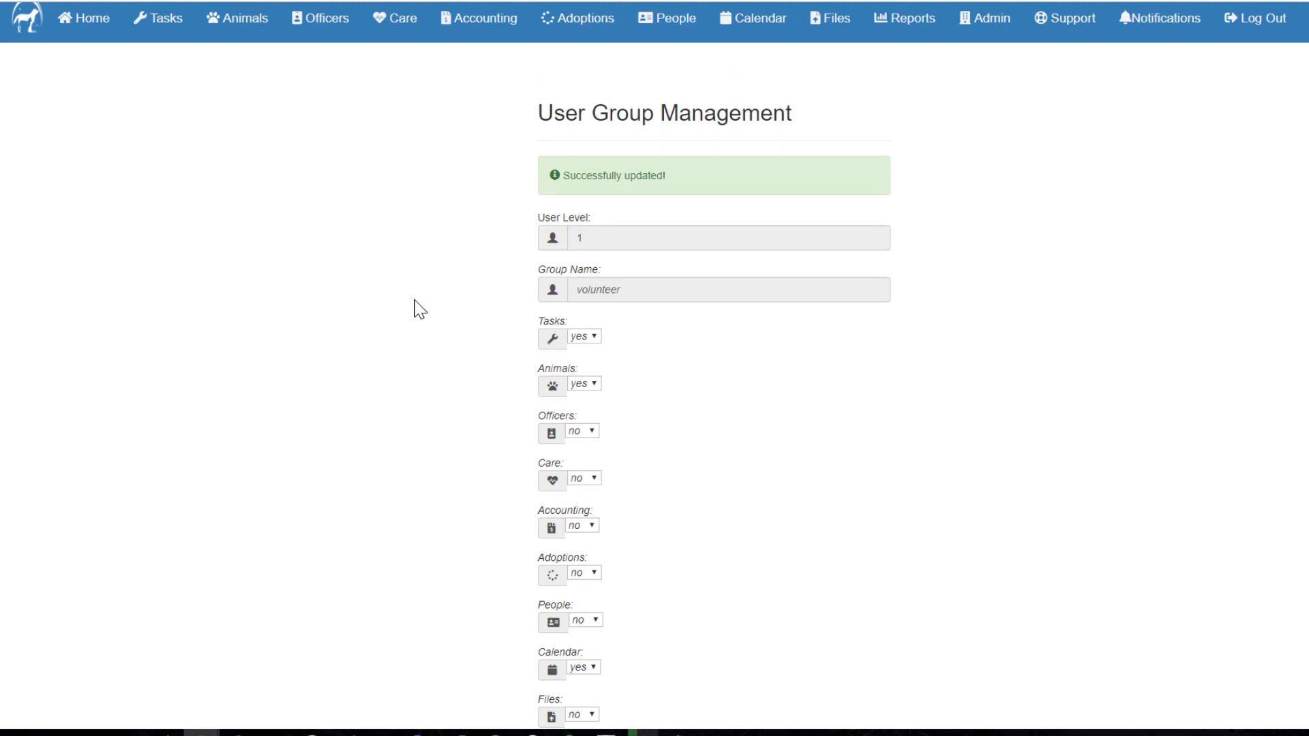
{"action": "scroll", "coordinate": [414, 308], "scroll_direction": "down", "scroll_amount": 4}
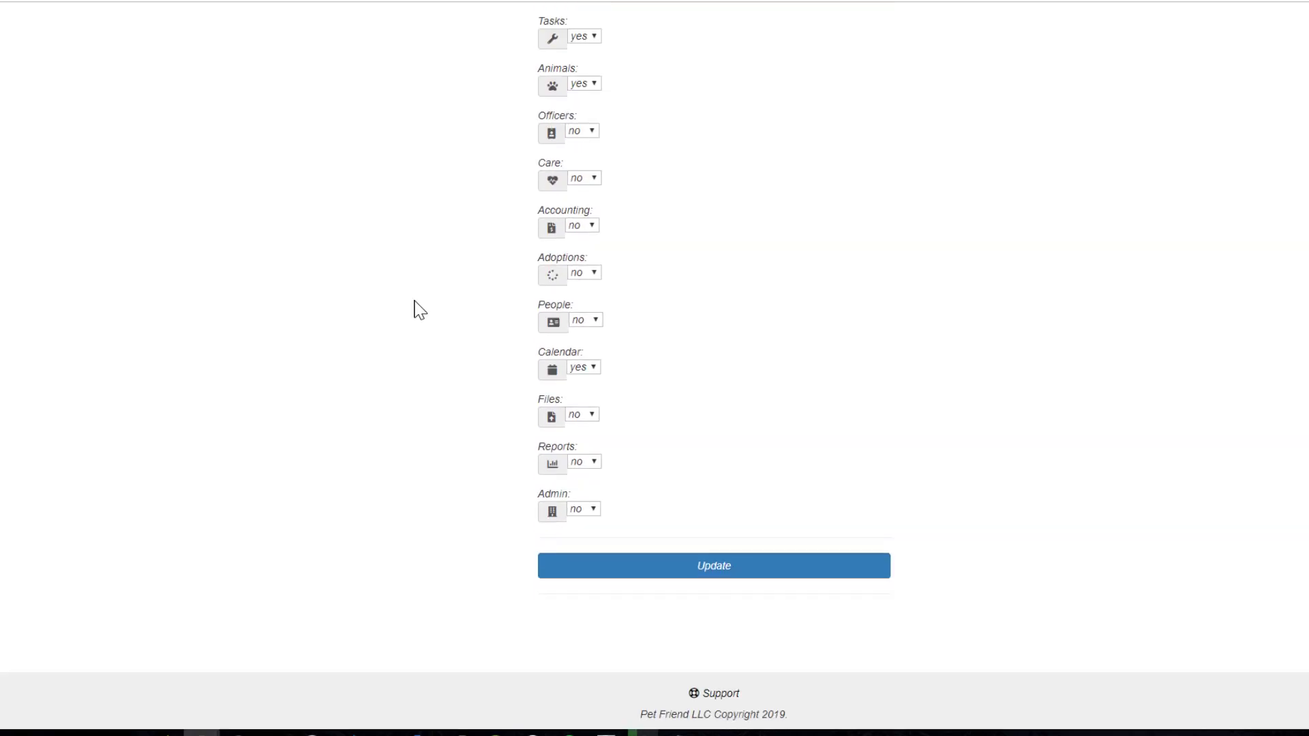
{"action": "left_click", "coordinate": [24, 4]}
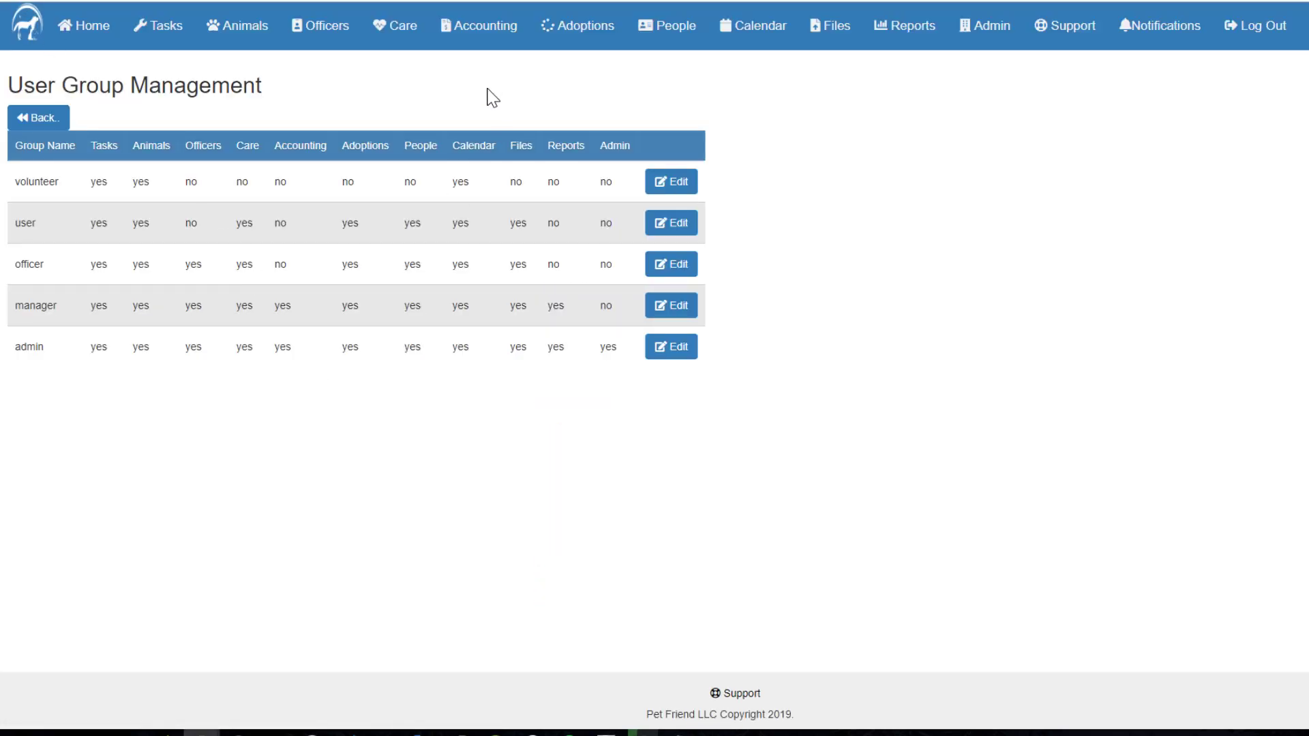
Step: Highlight the volunteer group's Calendar permission and the user and manager group rows
{"action": "double_click", "coordinate": [461, 182]}
{"action": "left_click", "coordinate": [499, 428]}
{"action": "left_click_drag", "start_coordinate": [14, 225], "coordinate": [73, 270]}
{"action": "left_click", "coordinate": [72, 270]}
{"action": "left_click_drag", "start_coordinate": [15, 306], "coordinate": [35, 306]}
{"action": "left_click", "coordinate": [81, 311]}
Step: Preview the user group choices on the new-user form, then leave without creating anyone
{"action": "left_click", "coordinate": [28, 118]}
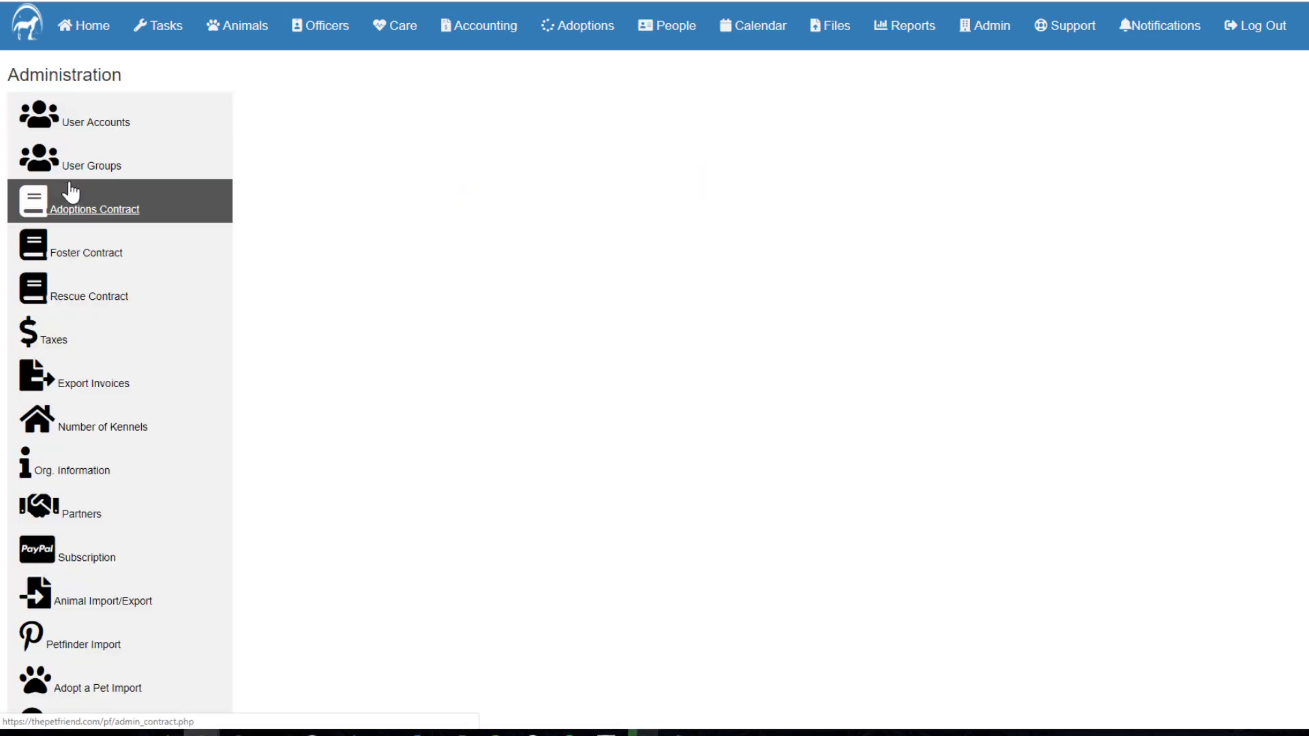
{"action": "left_click", "coordinate": [108, 133]}
{"action": "left_click", "coordinate": [90, 109]}
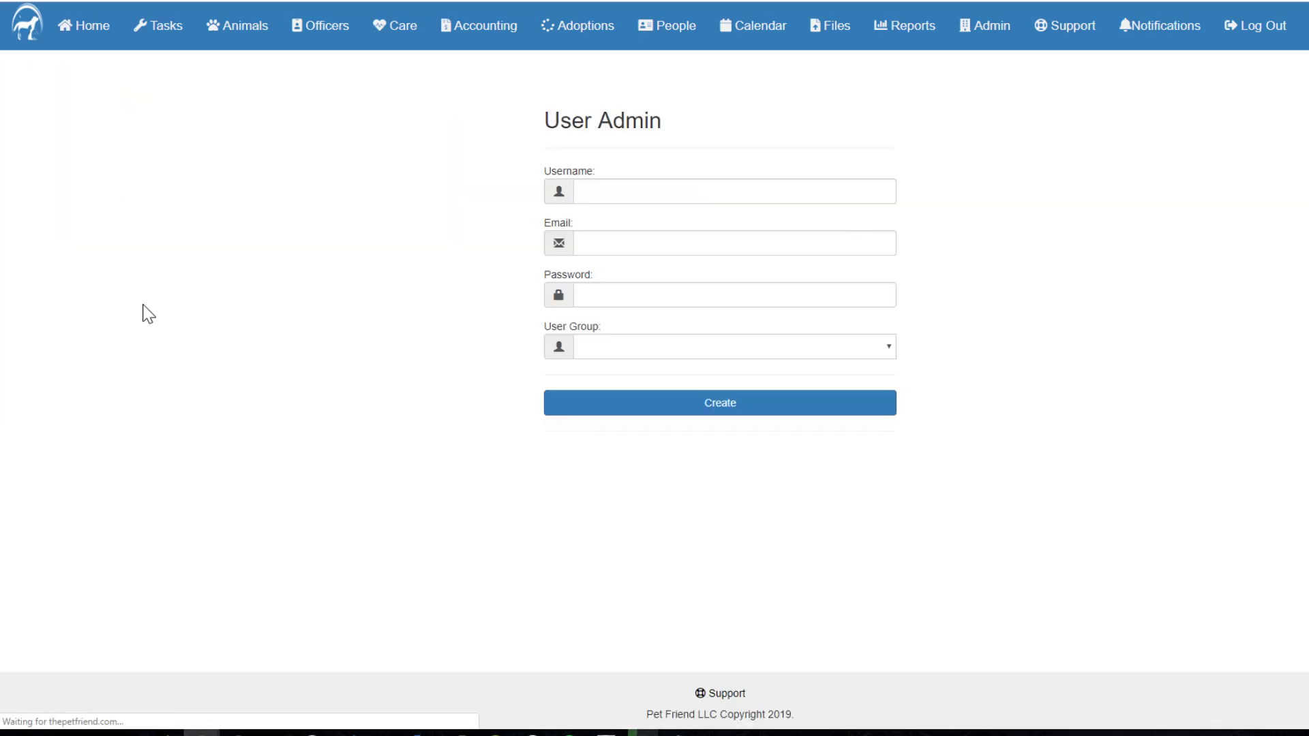
{"action": "left_click", "coordinate": [640, 349]}
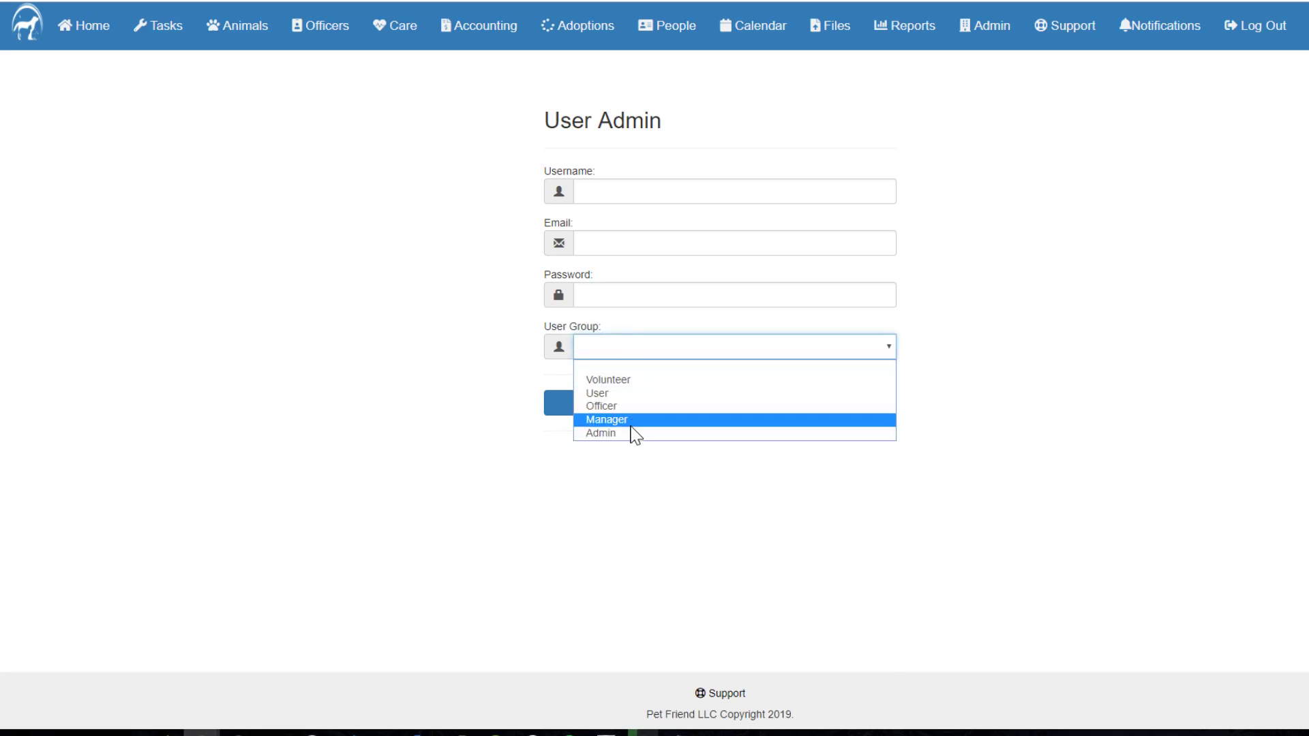
{"action": "left_click", "coordinate": [22, 2]}
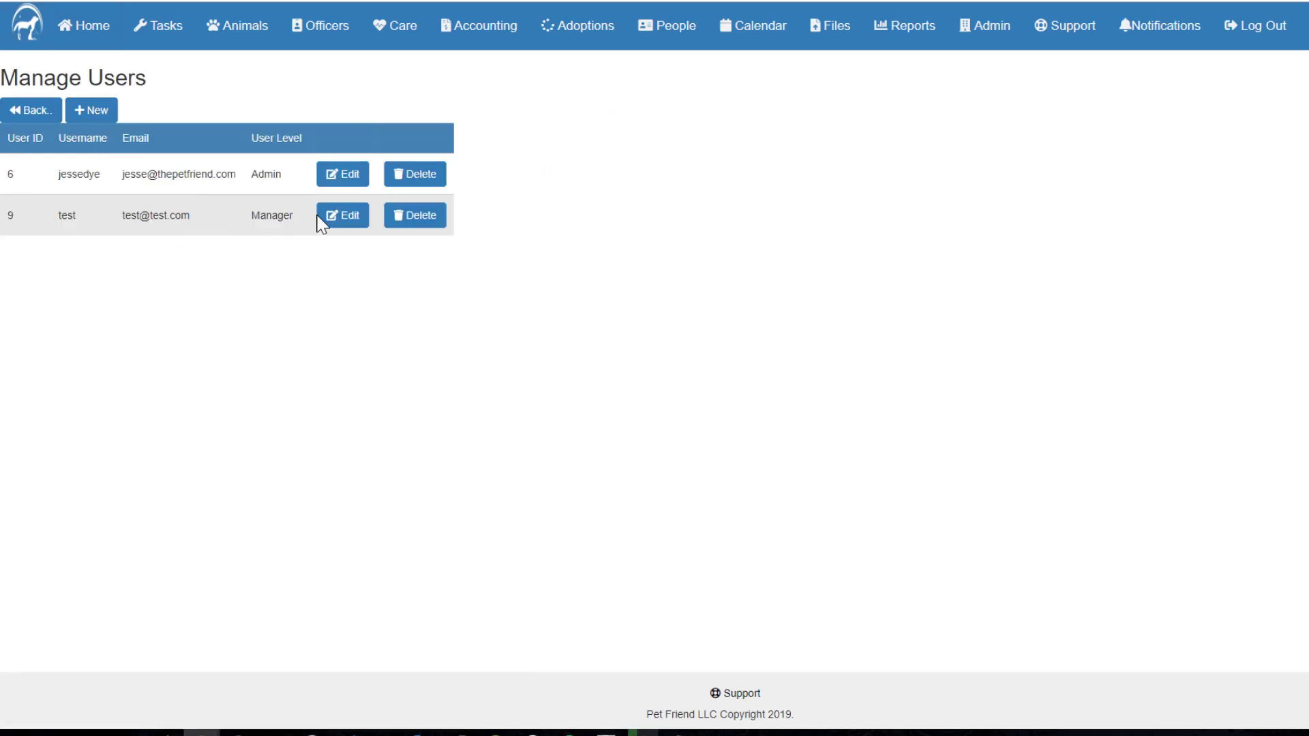
Step: Note the second account's Manager level, then point out the manager group's missing Admin access
{"action": "left_click_drag", "start_coordinate": [251, 216], "coordinate": [282, 220]}
{"action": "left_click", "coordinate": [21, 112]}
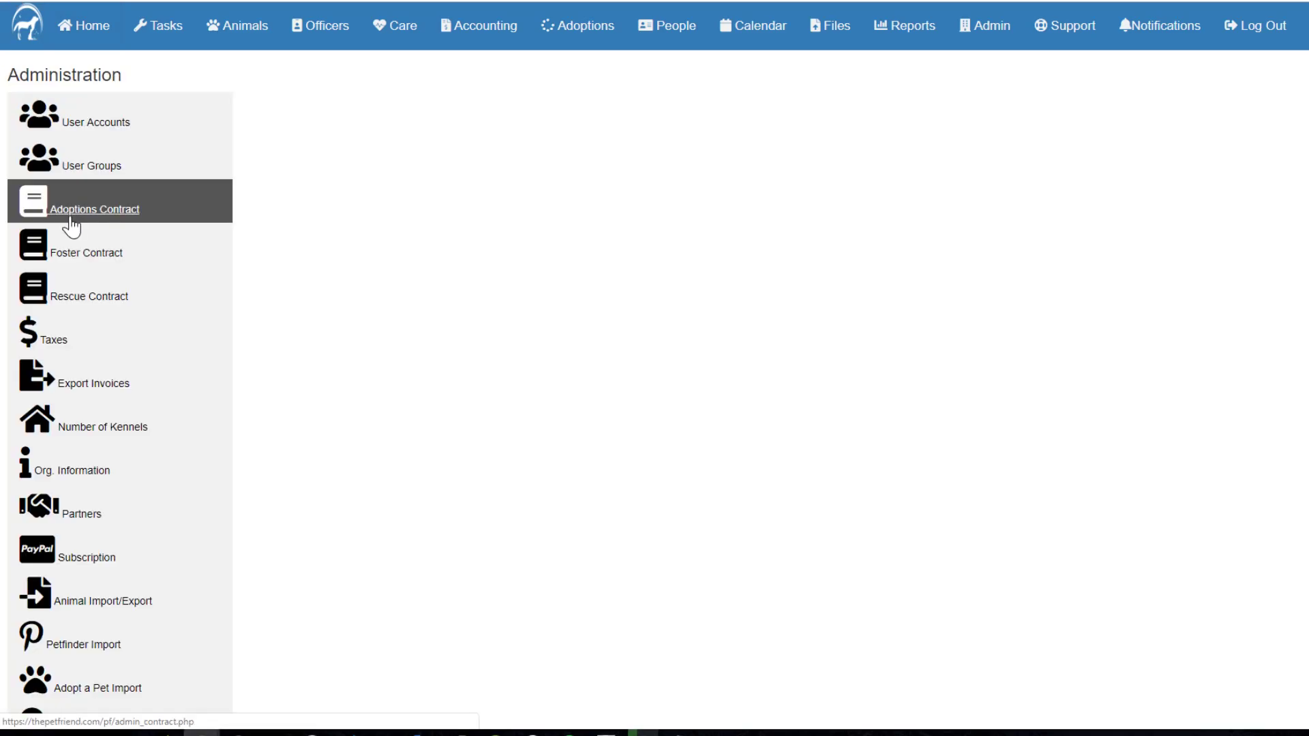
{"action": "left_click", "coordinate": [93, 177]}
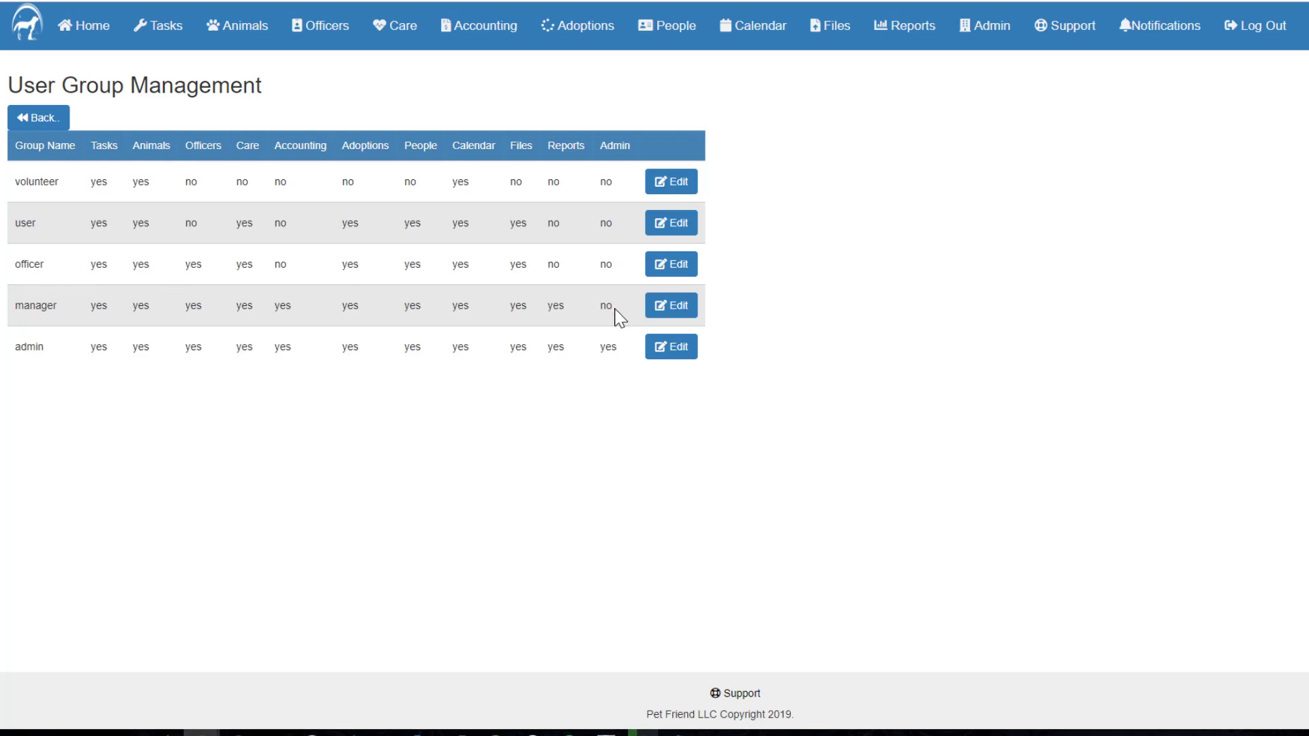
{"action": "left_click", "coordinate": [430, 375]}
{"action": "left_click_drag", "start_coordinate": [615, 312], "coordinate": [598, 307]}
{"action": "left_click", "coordinate": [553, 395]}
Step: Set the manager group's Admin access to yes, save, and return to Administration
{"action": "left_click", "coordinate": [667, 315]}
{"action": "scroll", "coordinate": [442, 436], "scroll_direction": "down", "scroll_amount": 4}
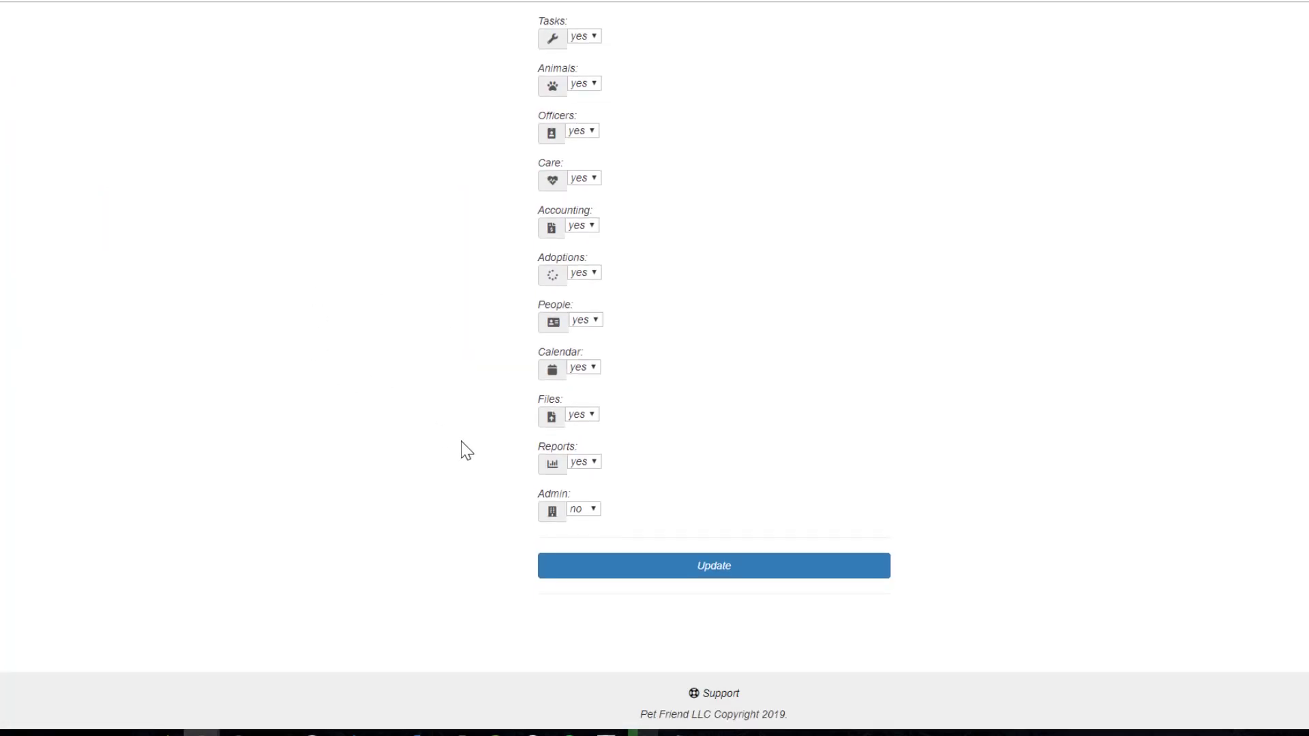
{"action": "left_click", "coordinate": [580, 517]}
{"action": "left_click", "coordinate": [579, 536]}
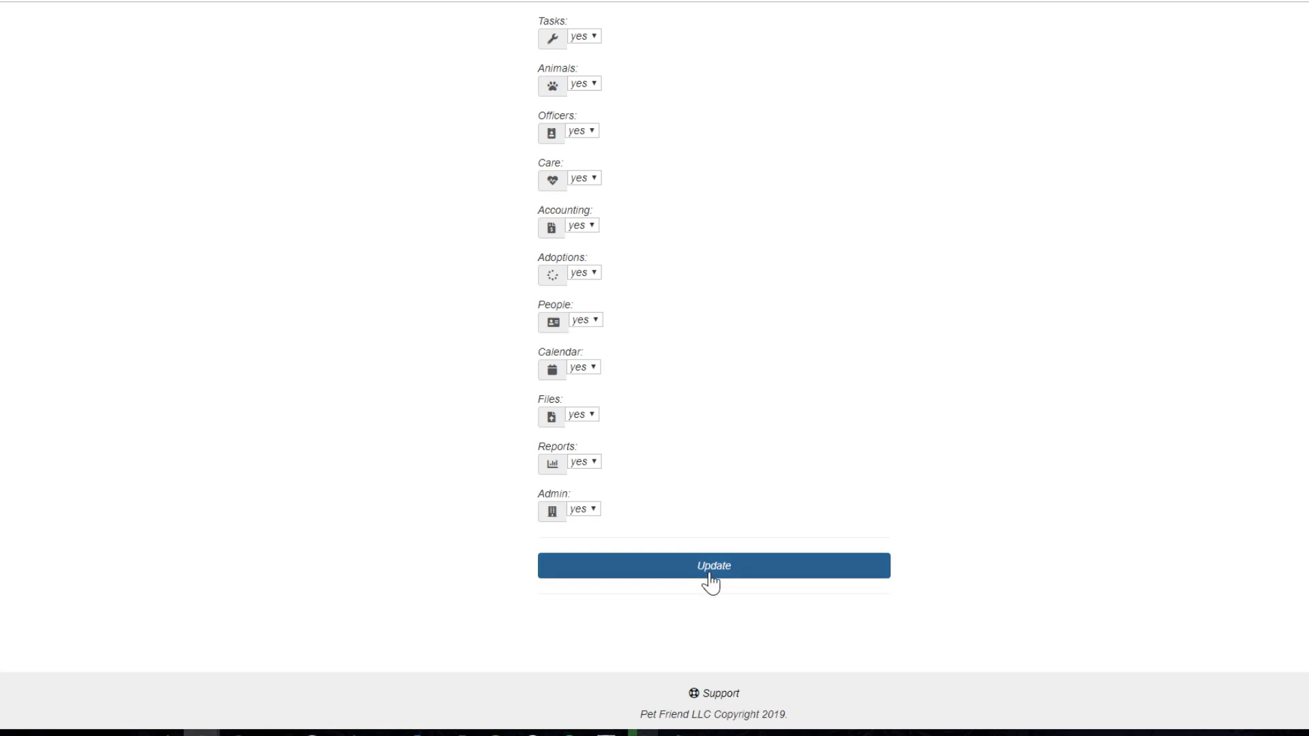
{"action": "left_click", "coordinate": [707, 576]}
{"action": "scroll", "coordinate": [312, 356], "scroll_direction": "down", "scroll_amount": 5}
{"action": "scroll", "coordinate": [310, 365], "scroll_direction": "up", "scroll_amount": 5}
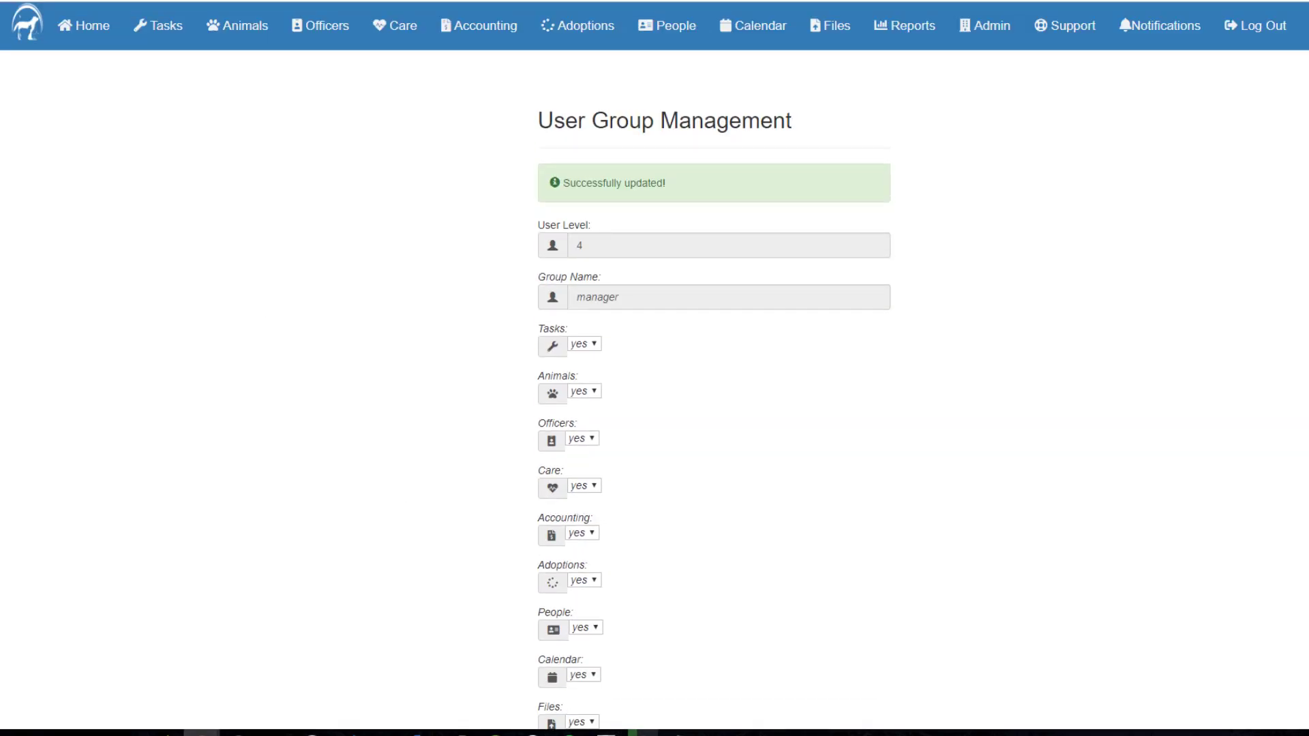
{"action": "scroll", "coordinate": [22, 2], "scroll_direction": "down", "scroll_amount": 5}
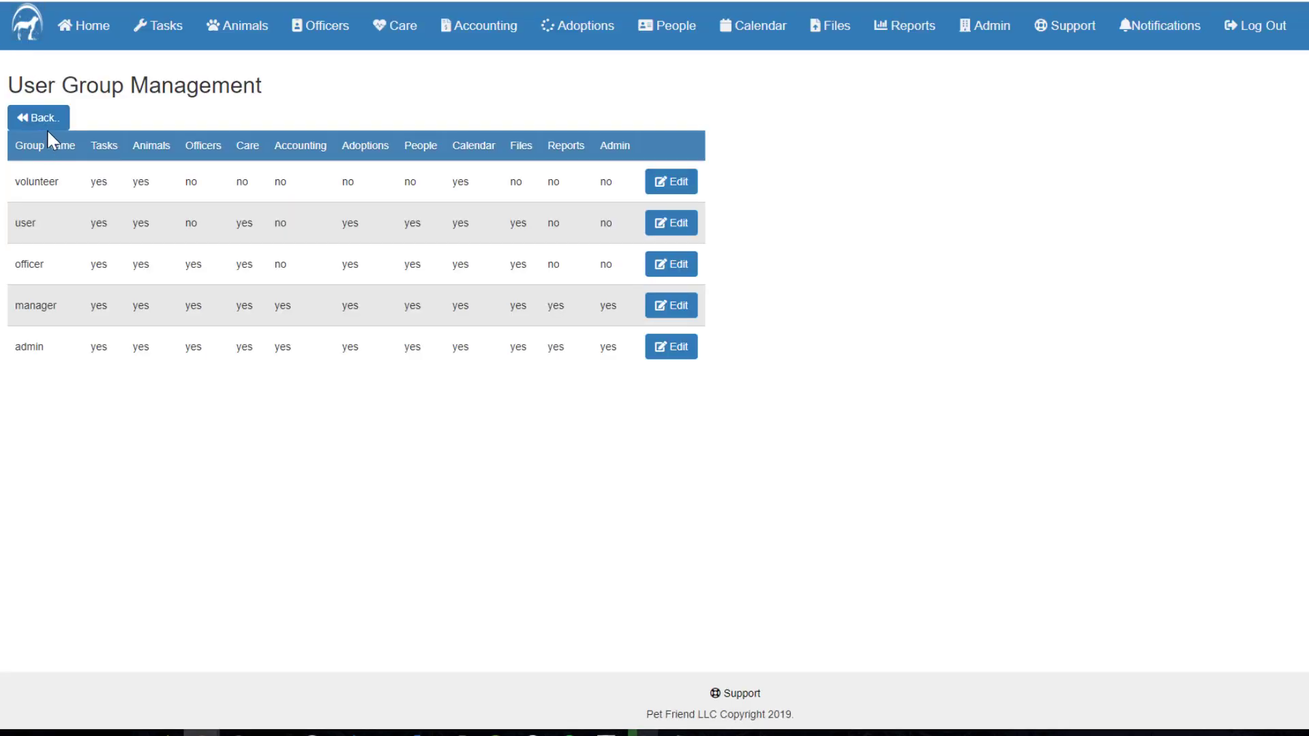
{"action": "left_click", "coordinate": [50, 123]}
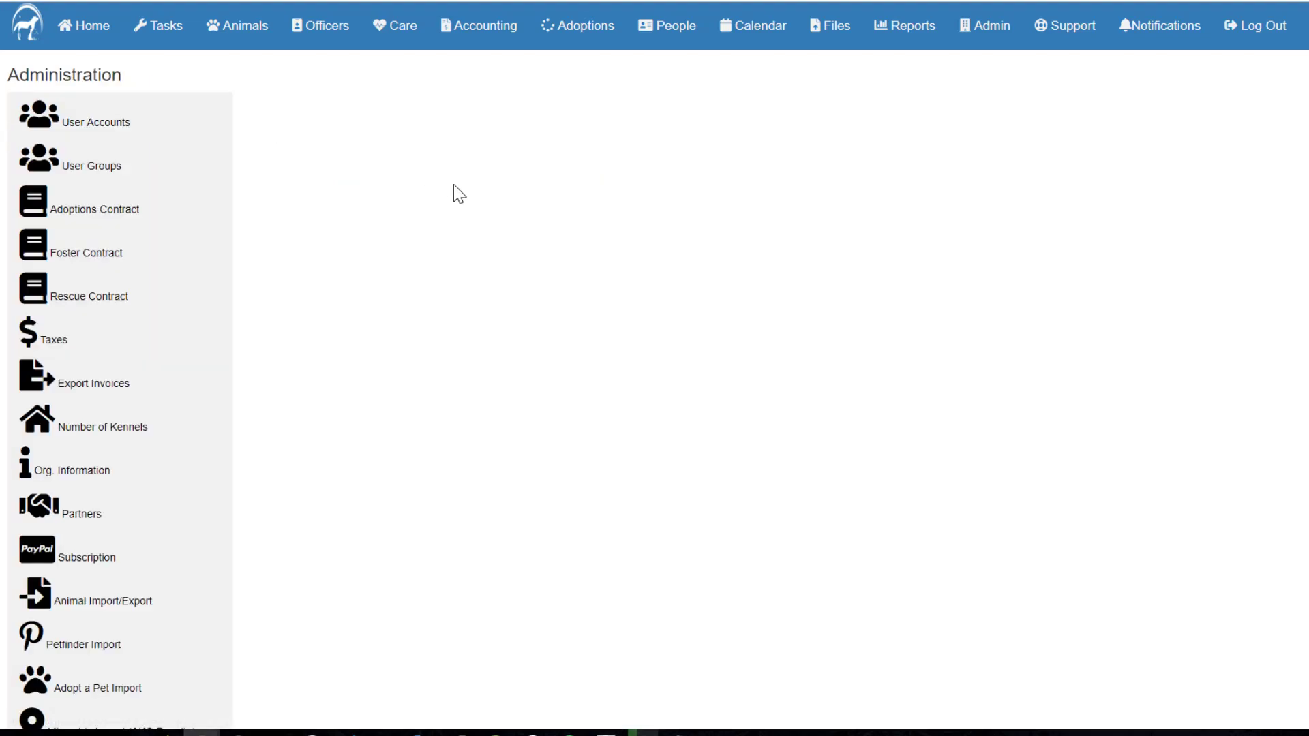
Step: Copy the 0.07 example rate into Tax1, submit it, and go back to Administration
{"action": "left_click", "coordinate": [164, 341]}
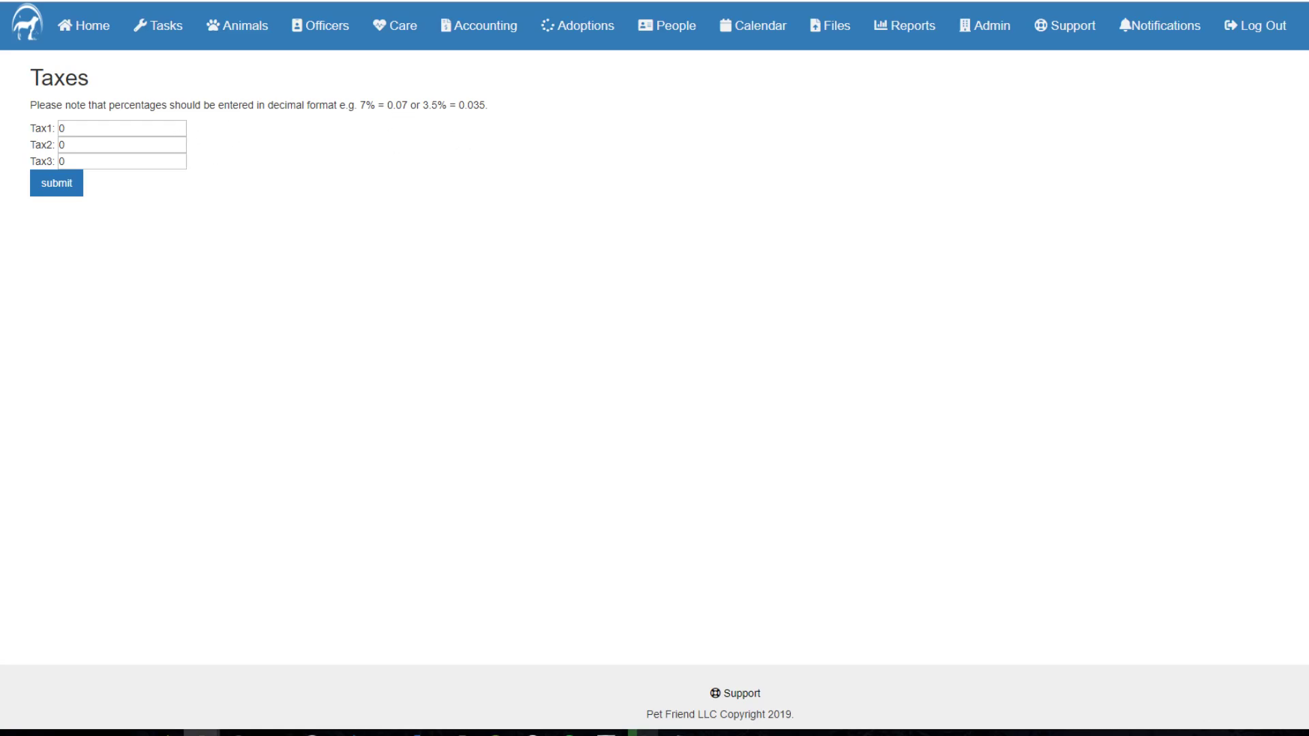
{"action": "left_click_drag", "start_coordinate": [386, 105], "coordinate": [402, 105]}
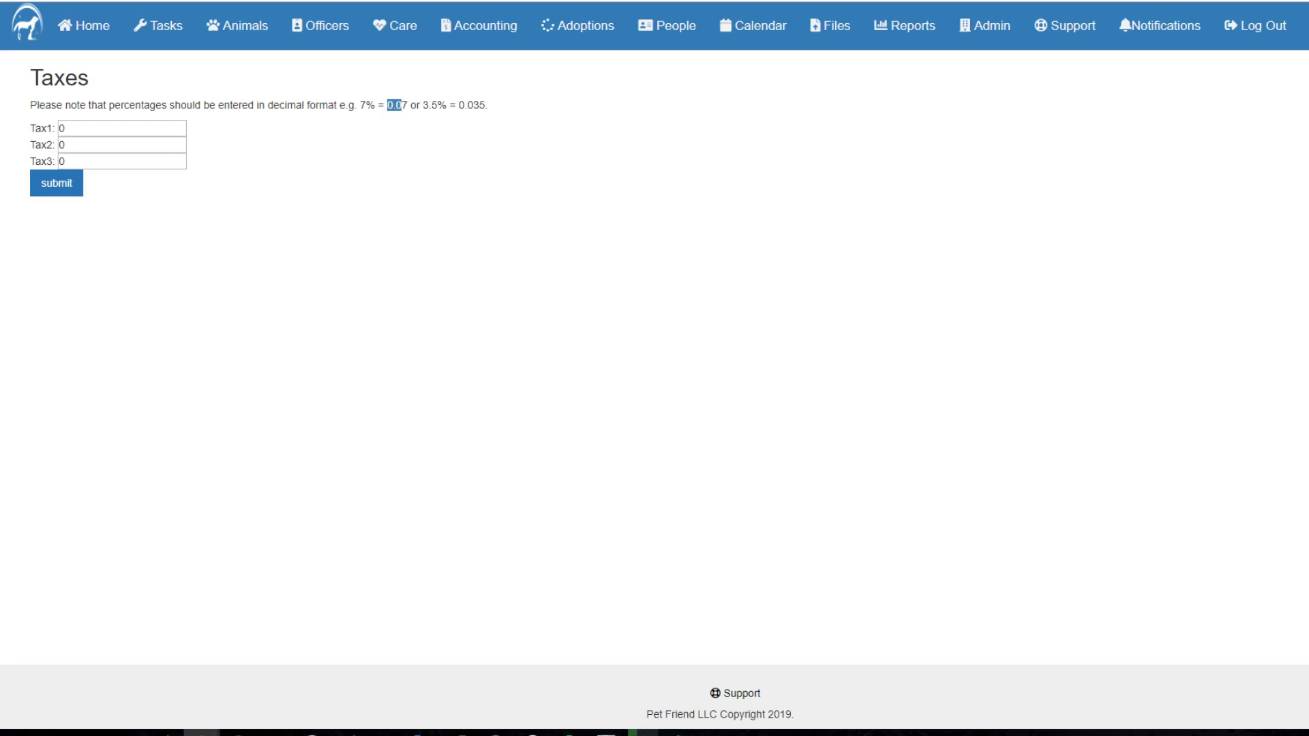
{"action": "right_click", "coordinate": [398, 108]}
{"action": "left_click", "coordinate": [412, 126]}
{"action": "left_click_drag", "start_coordinate": [83, 129], "coordinate": [41, 121]}
{"action": "key", "text": "ctrl+v"}
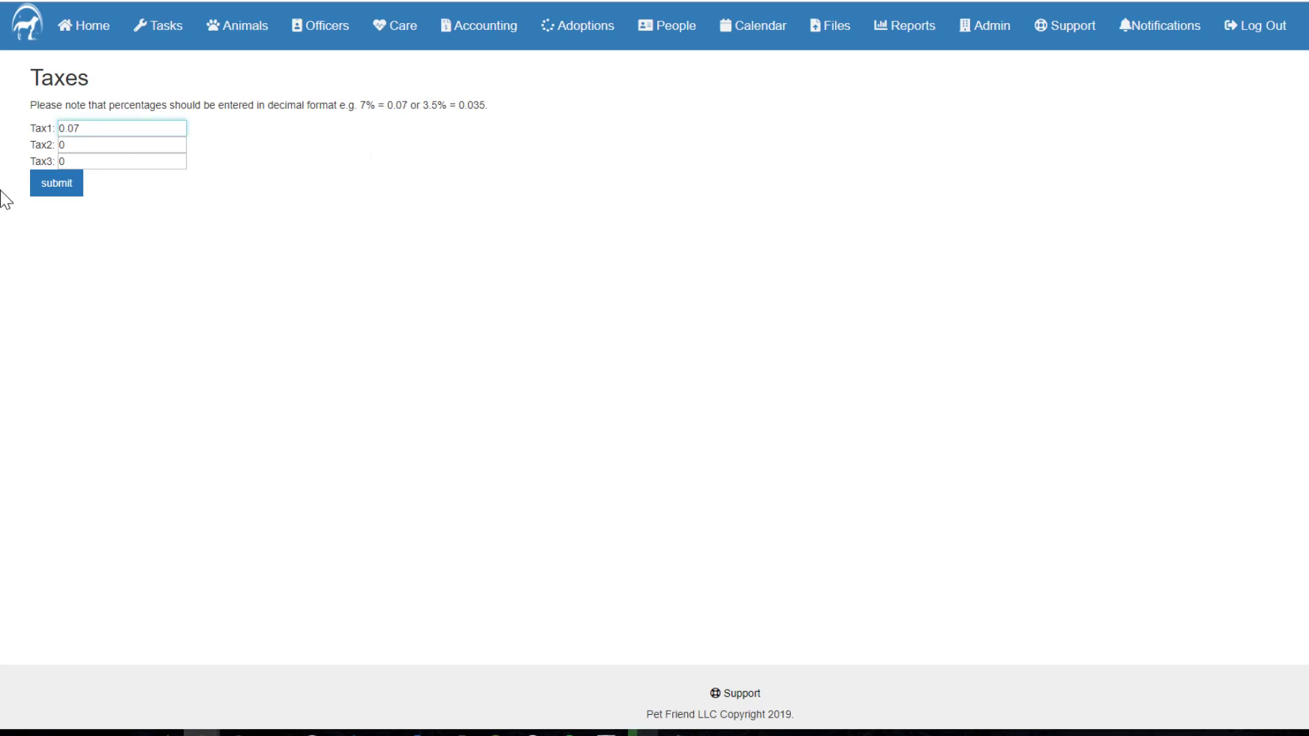
{"action": "left_click", "coordinate": [60, 193]}
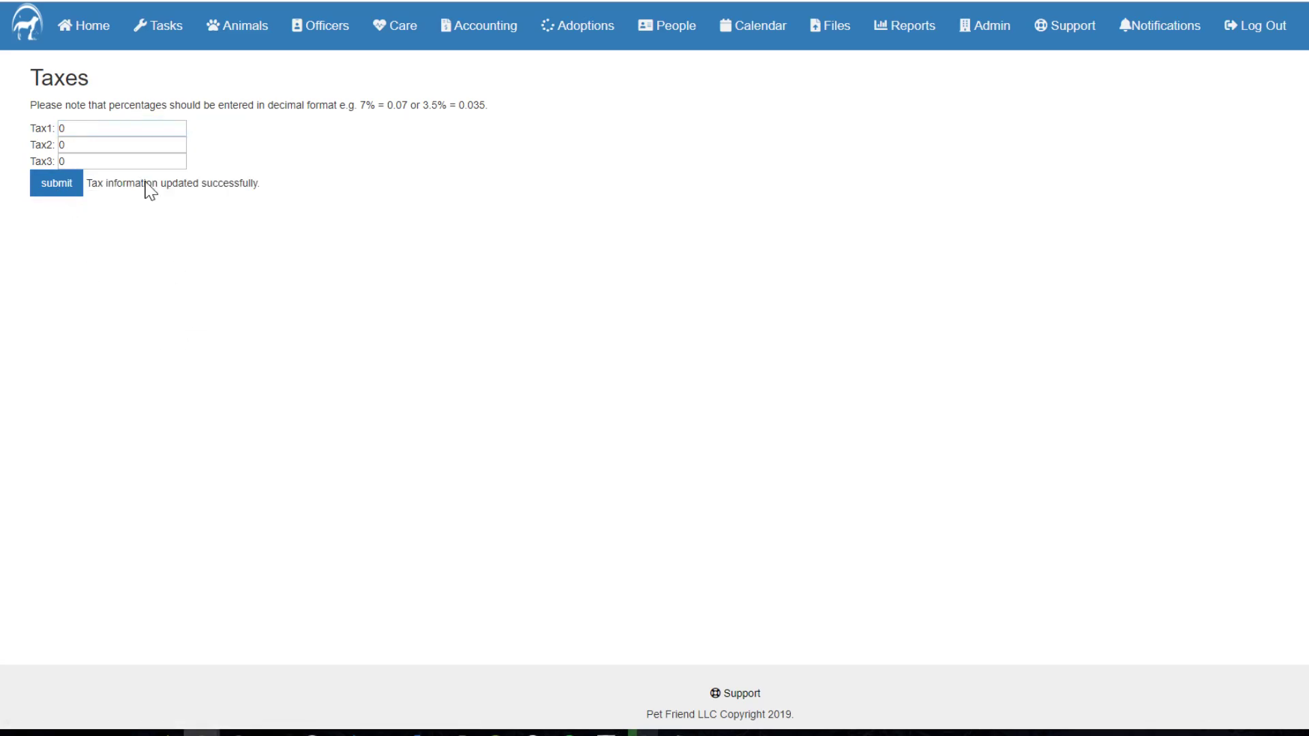
{"action": "left_click", "coordinate": [16, 2]}
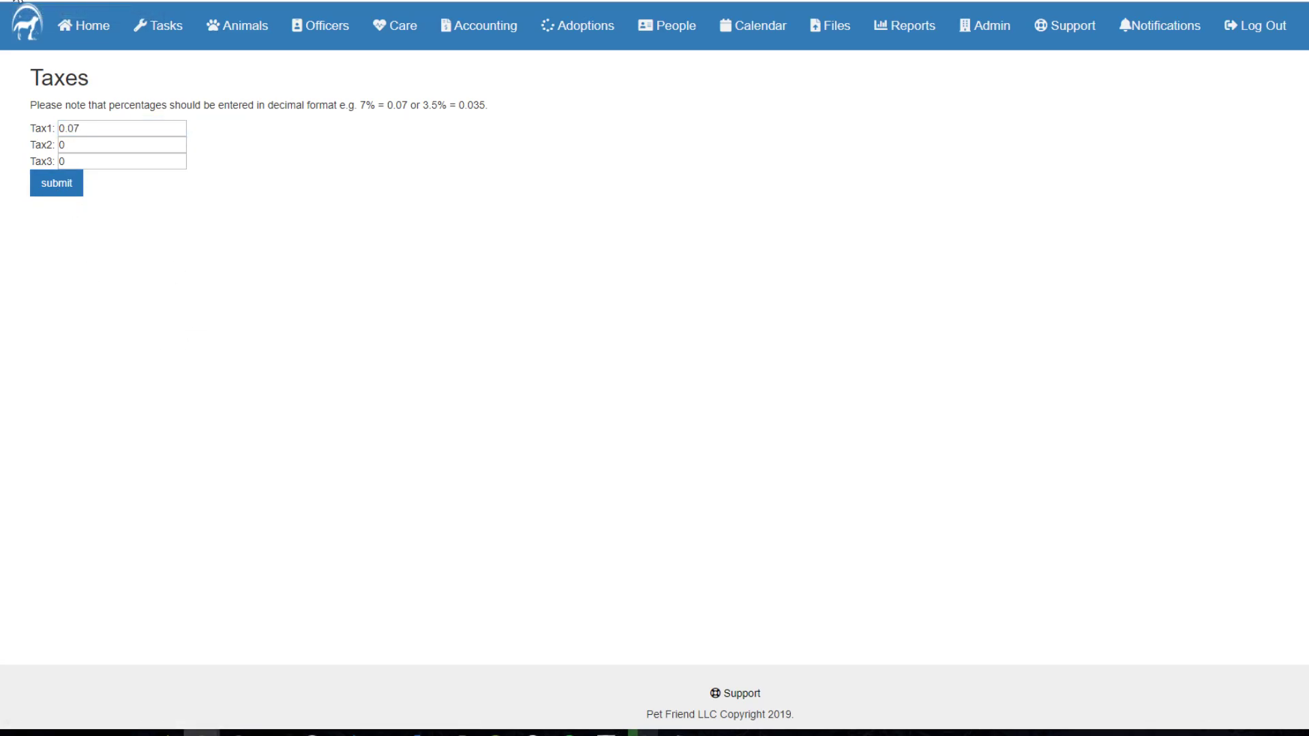
{"action": "left_click", "coordinate": [17, 2]}
{"action": "scroll", "coordinate": [371, 302], "scroll_direction": "down", "scroll_amount": 1}
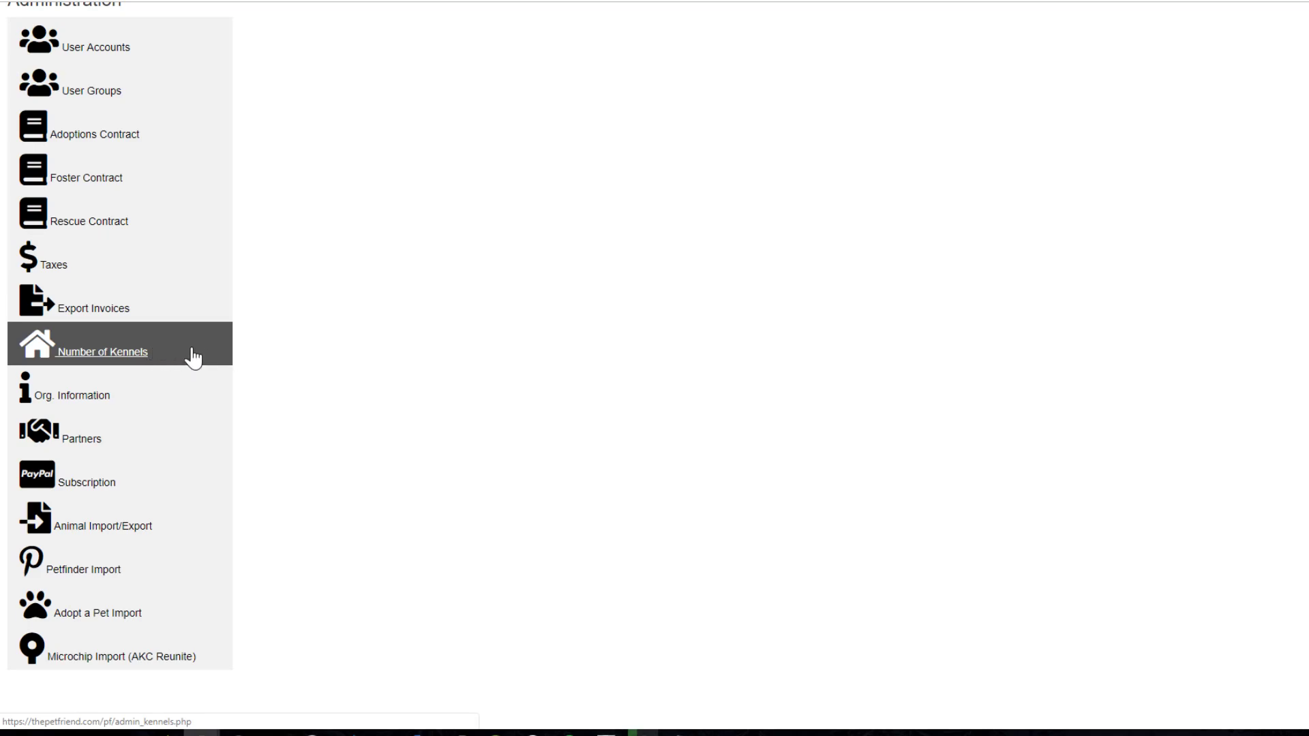
Step: Check the home page's current kennel capacity of 100, then return to Administration
{"action": "scroll", "coordinate": [455, 440], "scroll_direction": "up", "scroll_amount": 1}
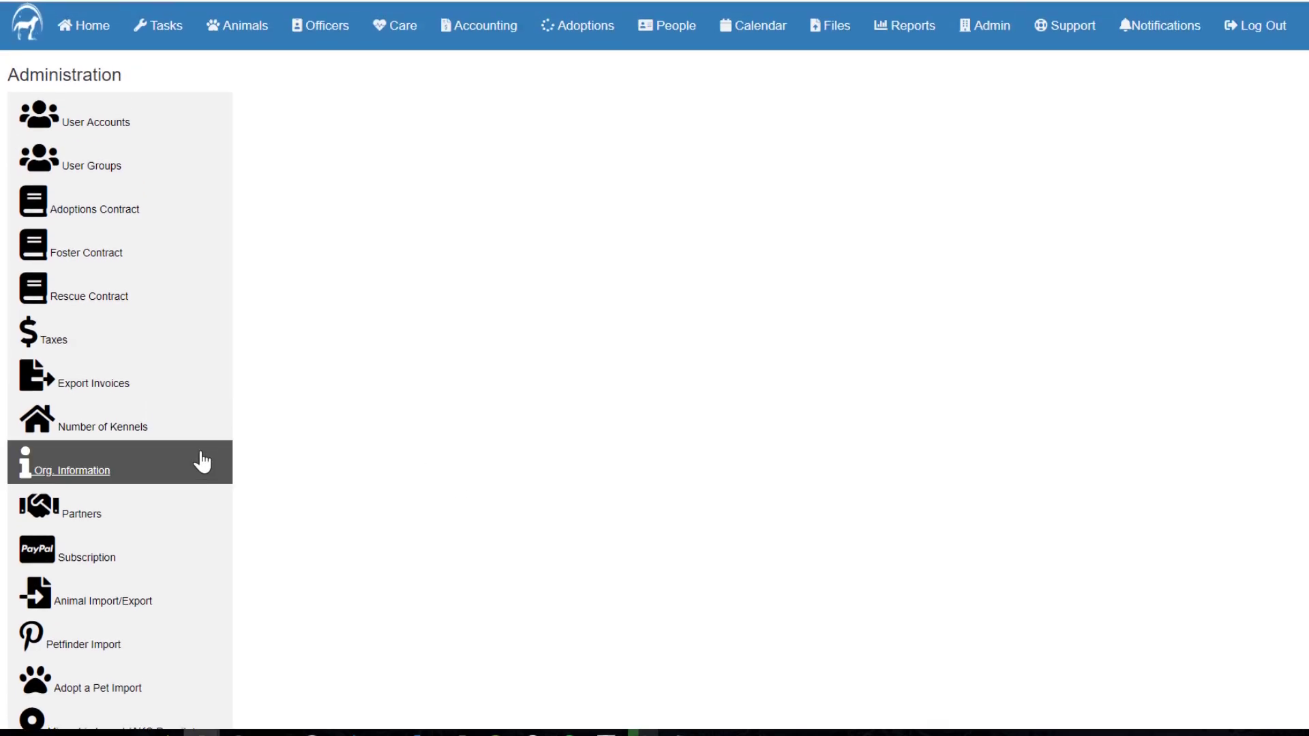
{"action": "left_click", "coordinate": [91, 437]}
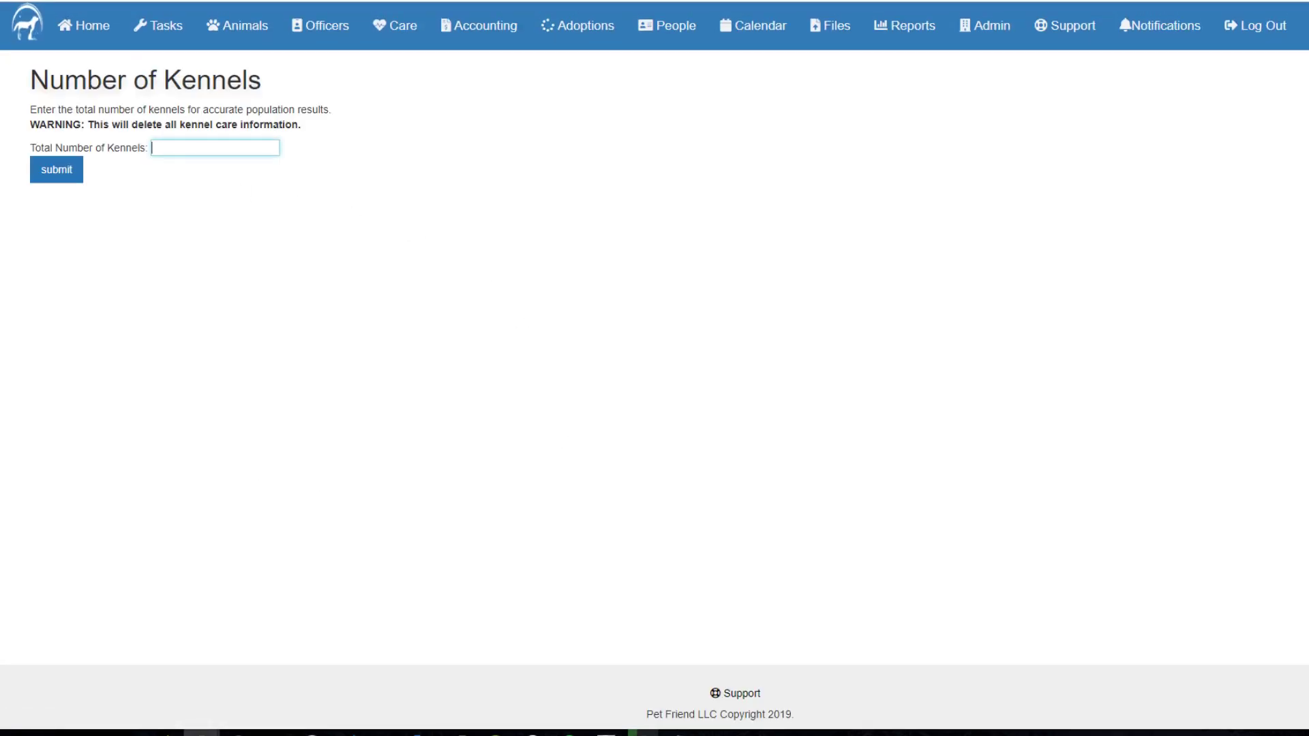
{"action": "left_click", "coordinate": [91, 31]}
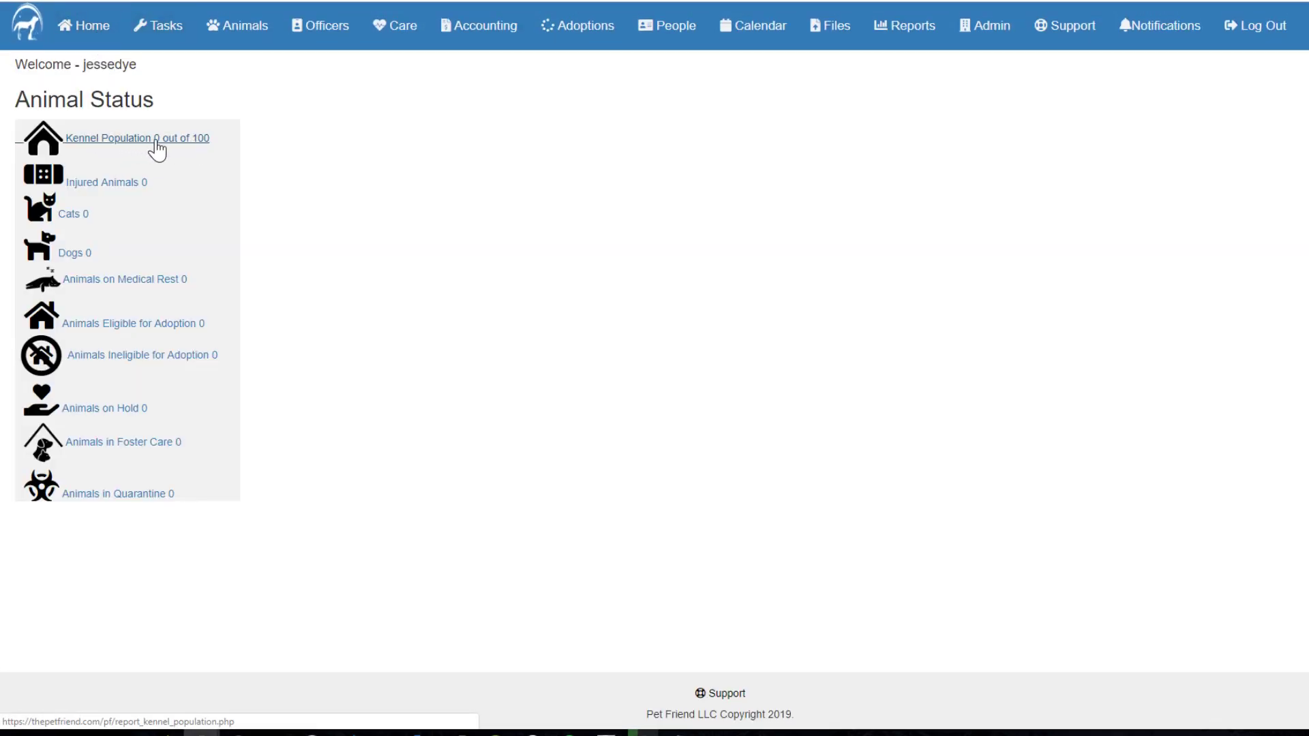
{"action": "left_click_drag", "start_coordinate": [221, 137], "coordinate": [195, 138]}
{"action": "left_click", "coordinate": [299, 144]}
{"action": "left_click", "coordinate": [196, 142]}
{"action": "left_click", "coordinate": [19, 1]}
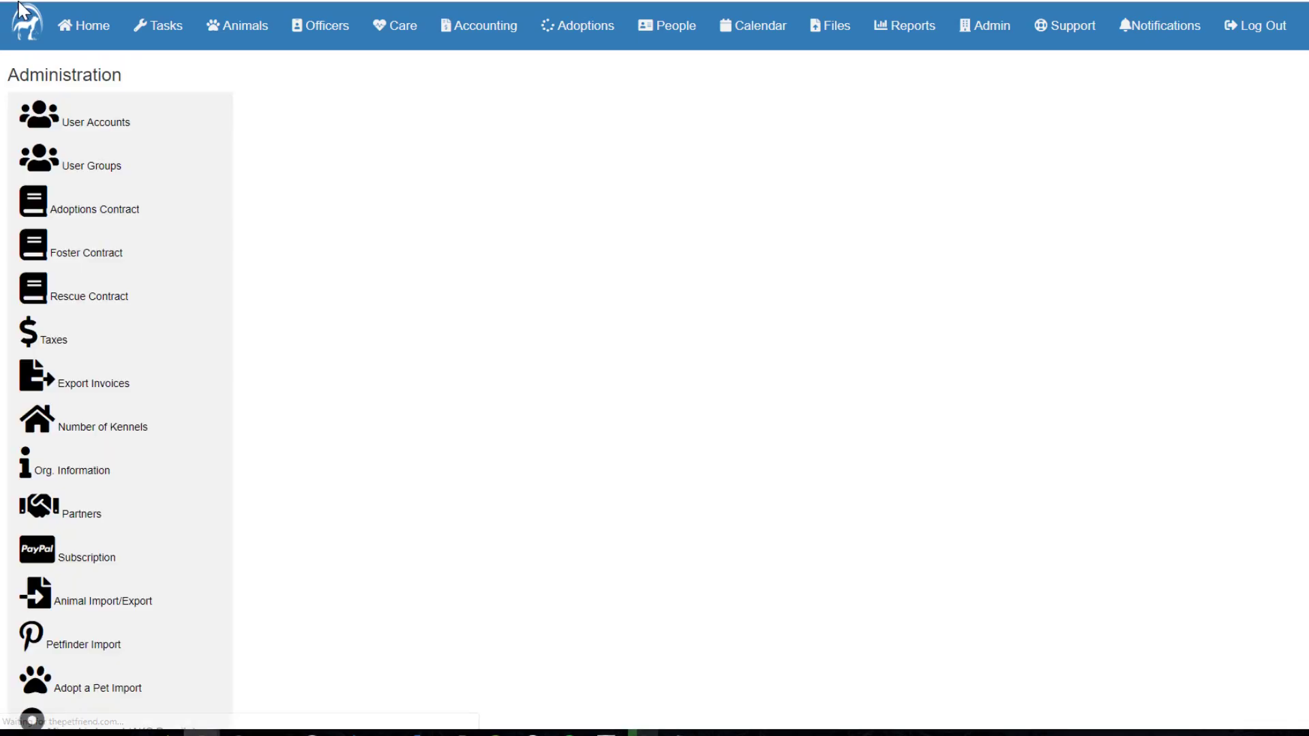
Step: Set the total number of kennels to 50 and confirm the home page shows 0 out of 50
{"action": "scroll", "coordinate": [170, 202], "scroll_direction": "down", "scroll_amount": 3}
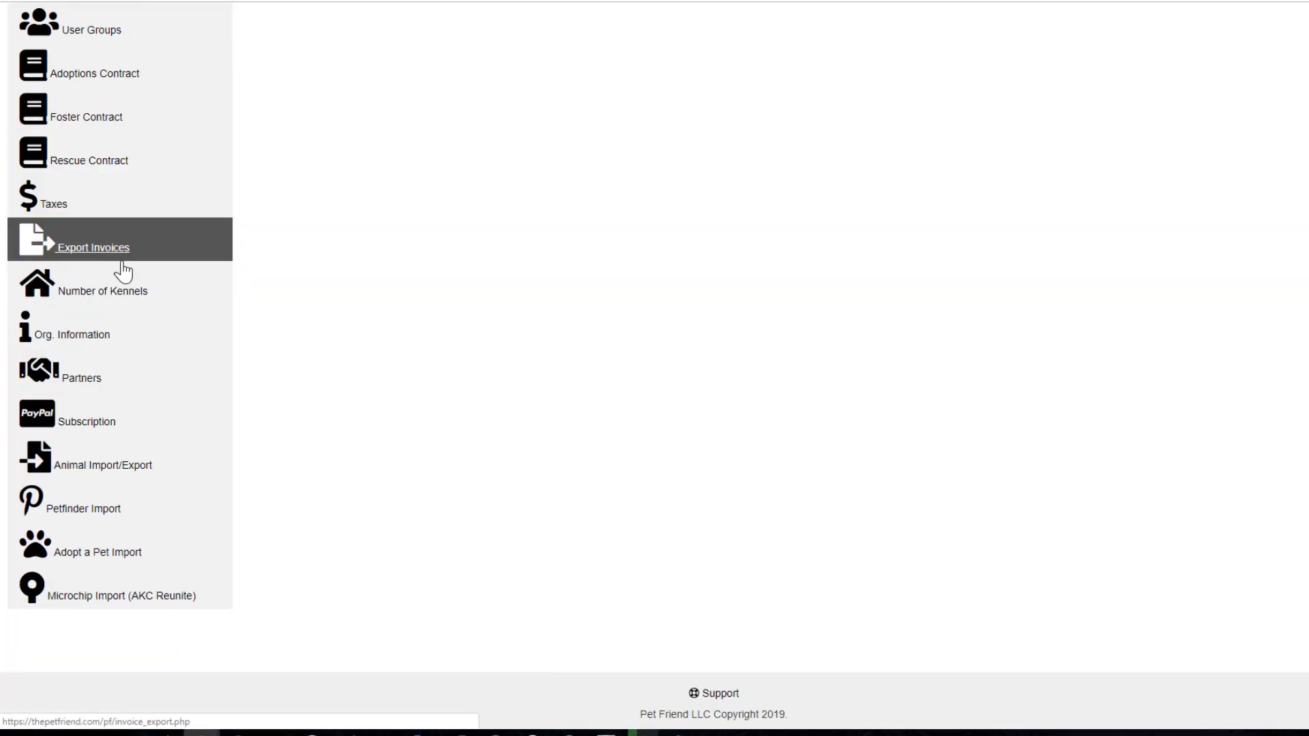
{"action": "left_click", "coordinate": [123, 289]}
{"action": "left_click", "coordinate": [215, 149]}
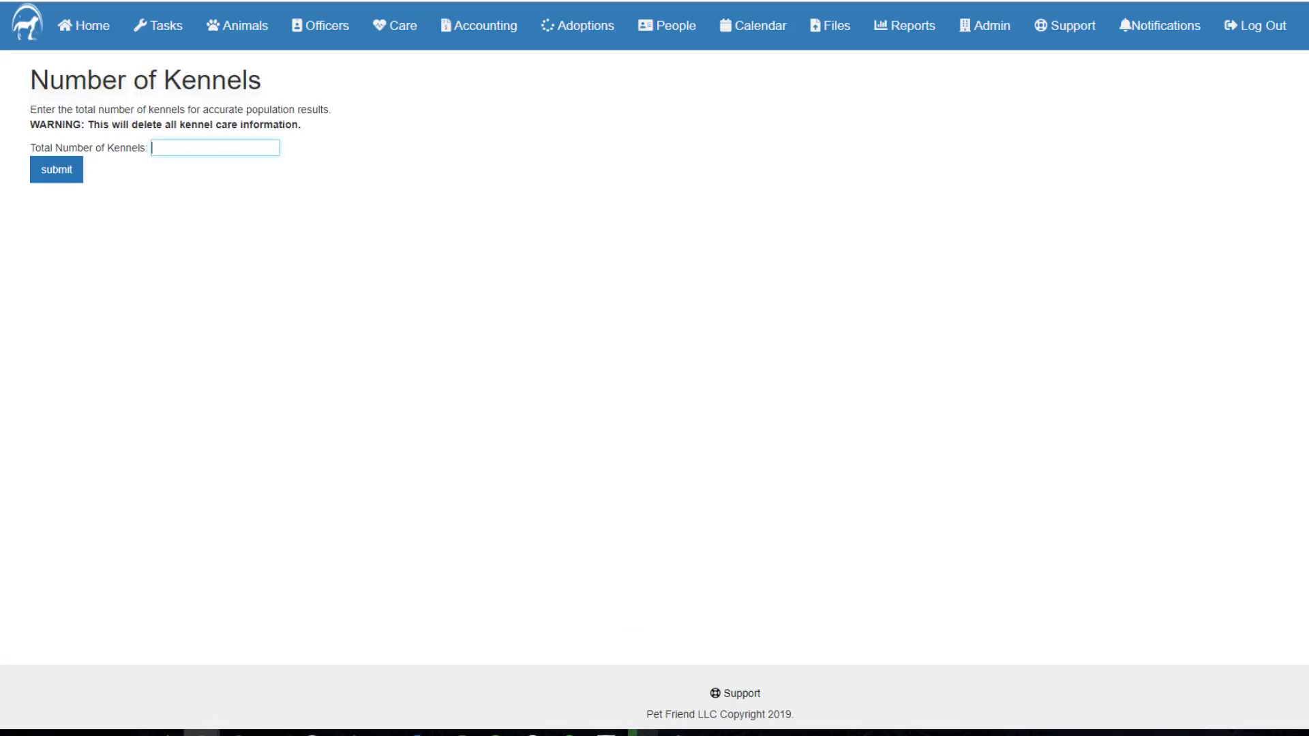
{"action": "left_click", "coordinate": [60, 176]}
{"action": "left_click", "coordinate": [12, 1]}
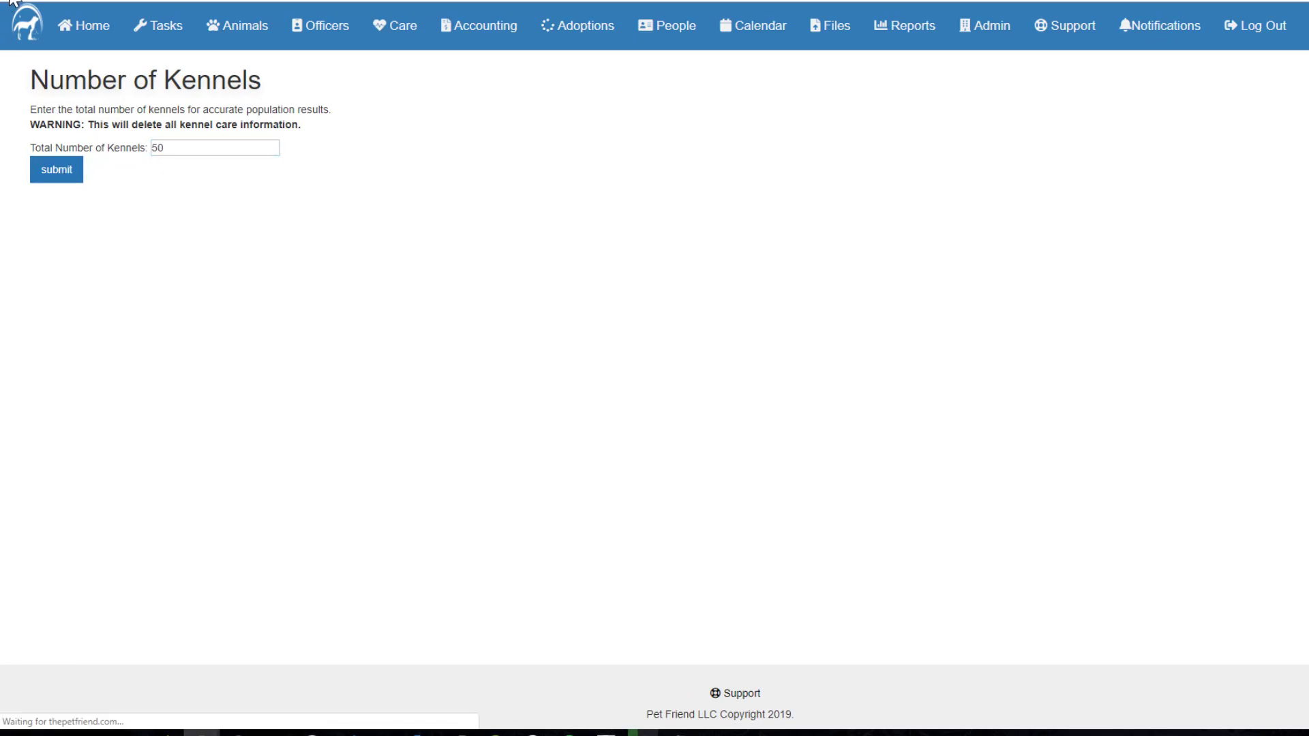
{"action": "left_click", "coordinate": [13, 1]}
{"action": "scroll", "coordinate": [471, 327], "scroll_direction": "up", "scroll_amount": 3}
{"action": "left_click", "coordinate": [91, 30]}
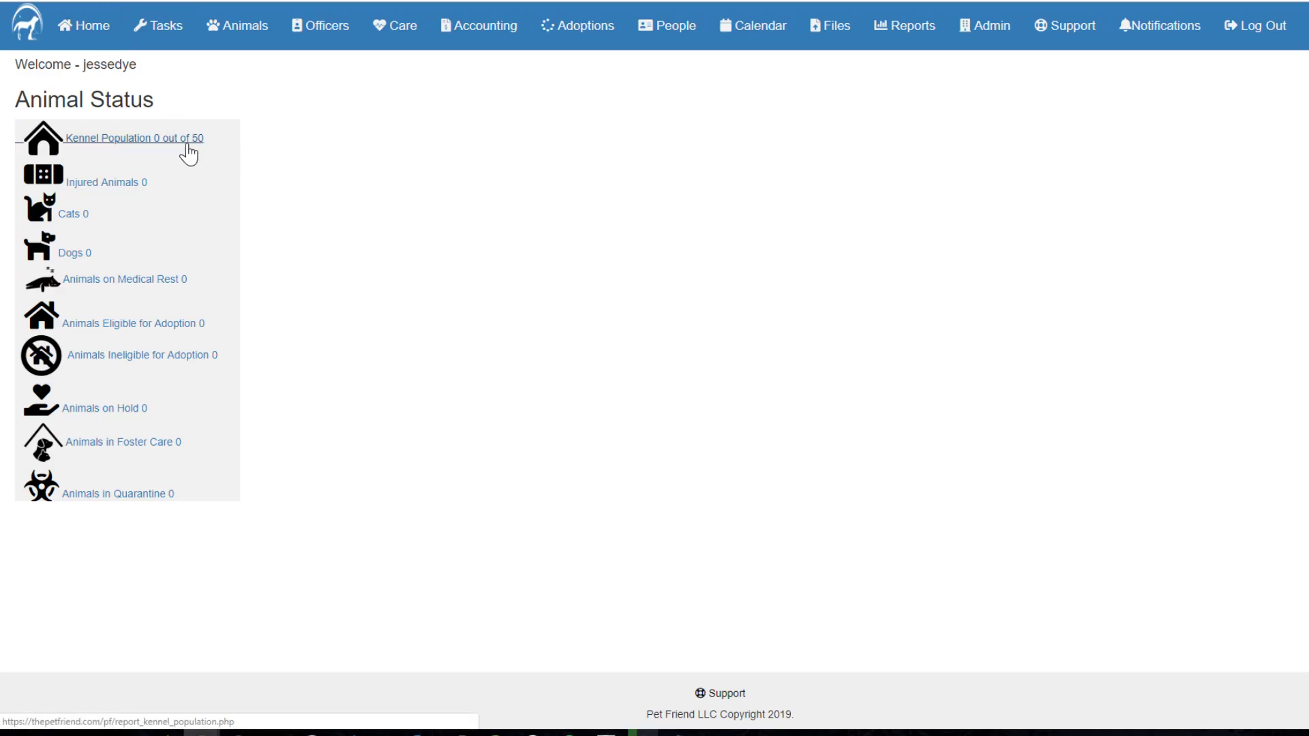
Step: Return to the Administration menu and open the Org. Information form
{"action": "left_click", "coordinate": [14, 1]}
{"action": "left_click", "coordinate": [15, 0]}
{"action": "left_click", "coordinate": [39, 0]}
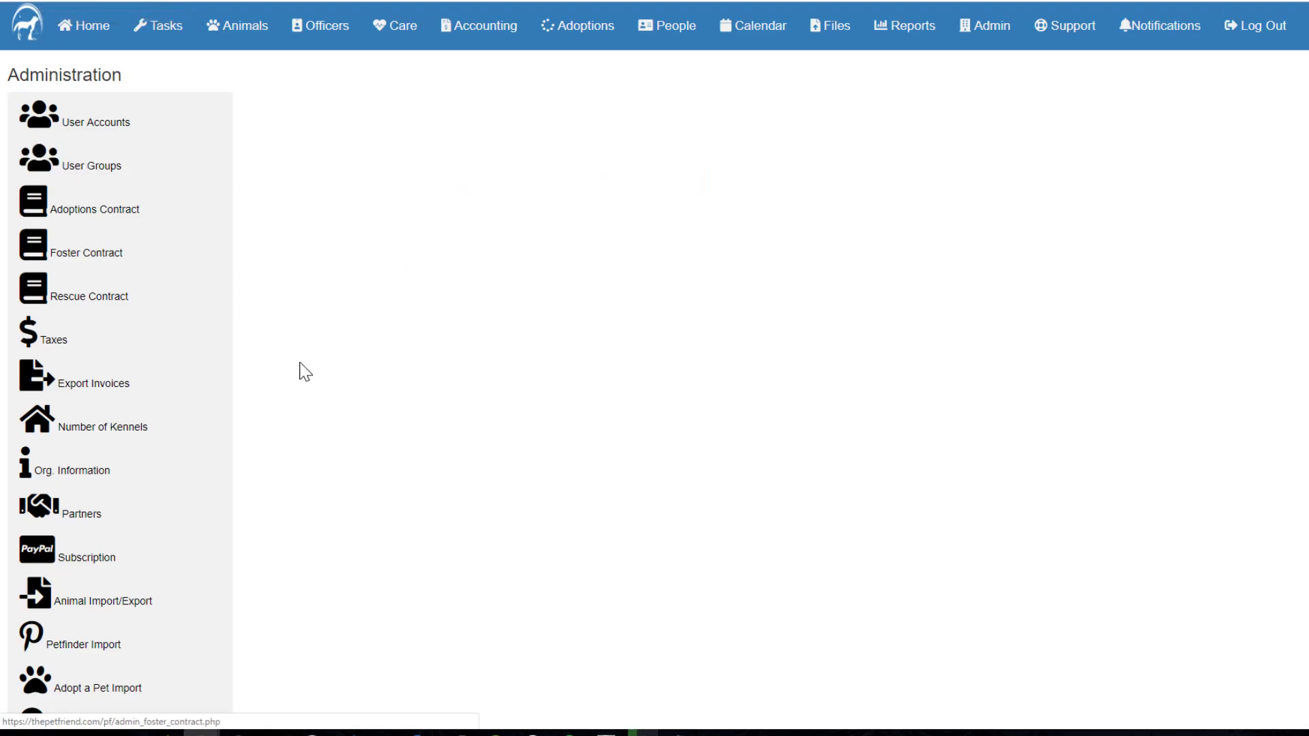
{"action": "scroll", "coordinate": [328, 356], "scroll_direction": "down", "scroll_amount": 2}
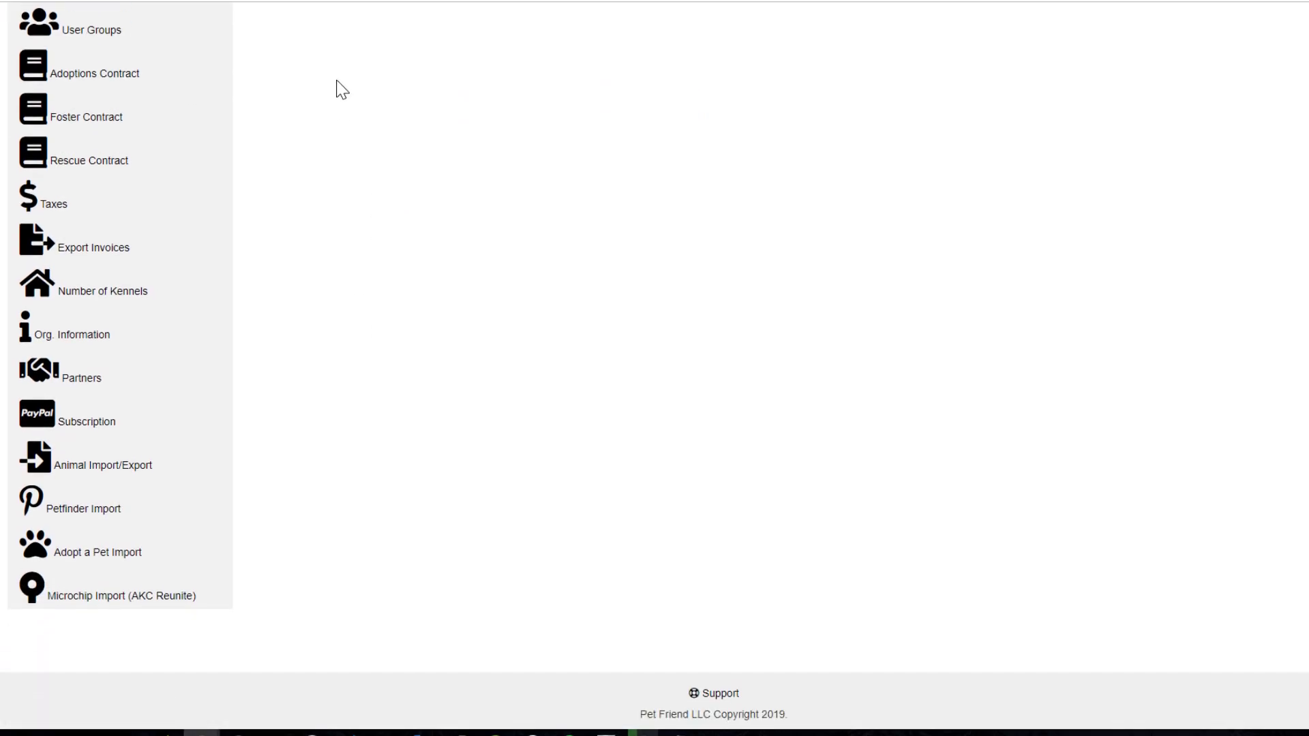
{"action": "left_click", "coordinate": [76, 343]}
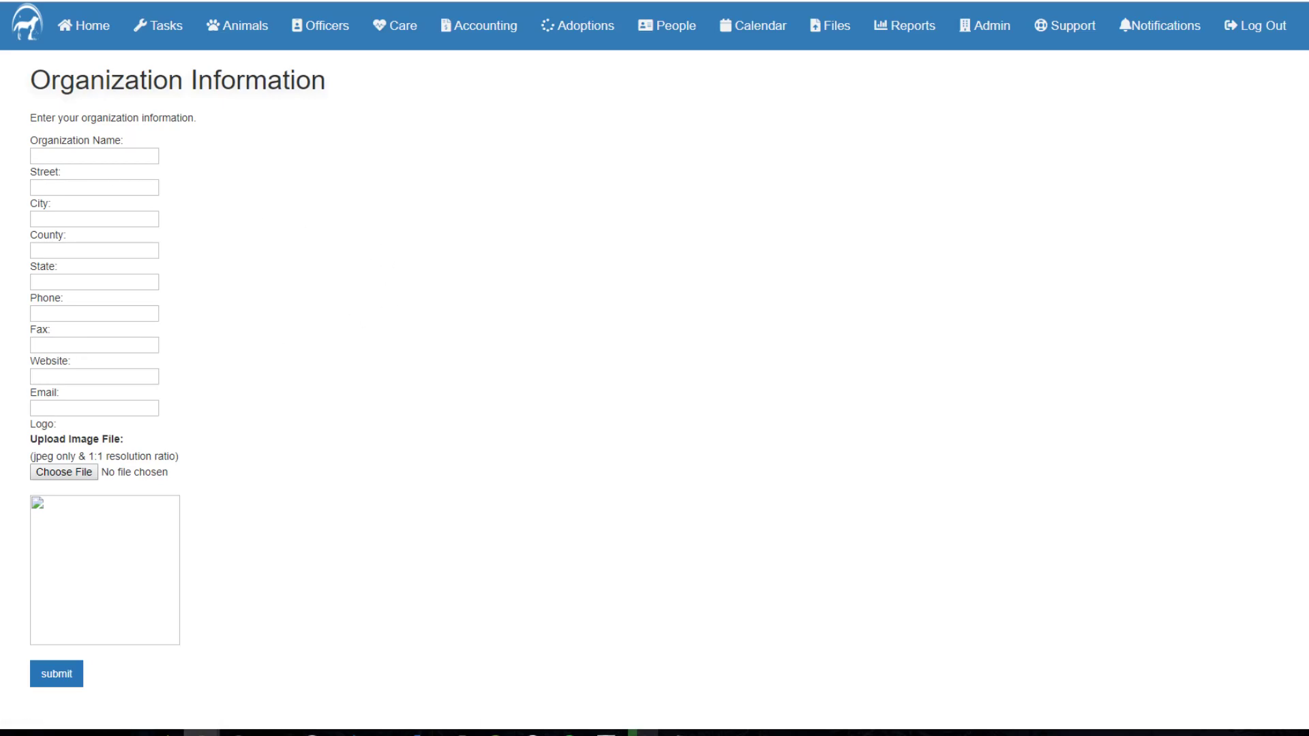
Step: Enter the organization name 'Test' plus its city, county and phone number
{"action": "left_click", "coordinate": [94, 157]}
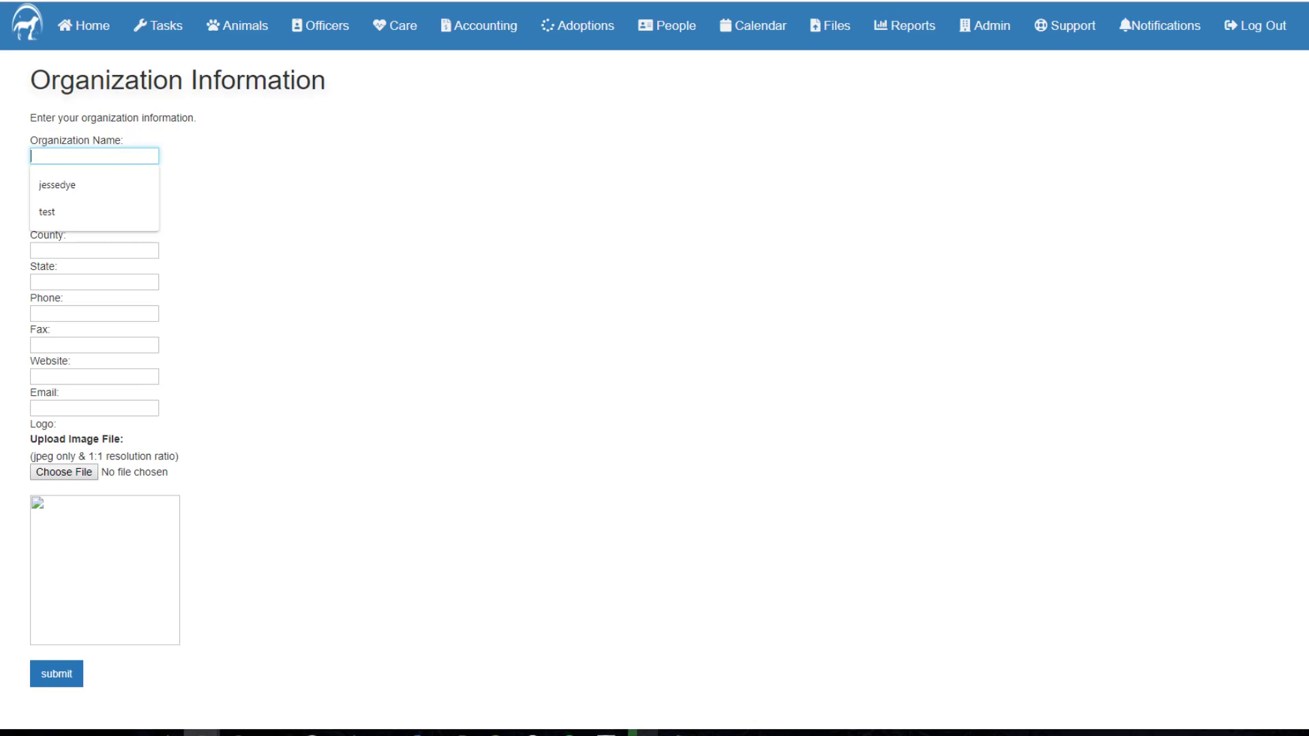
{"action": "type", "text": "Test Org"}
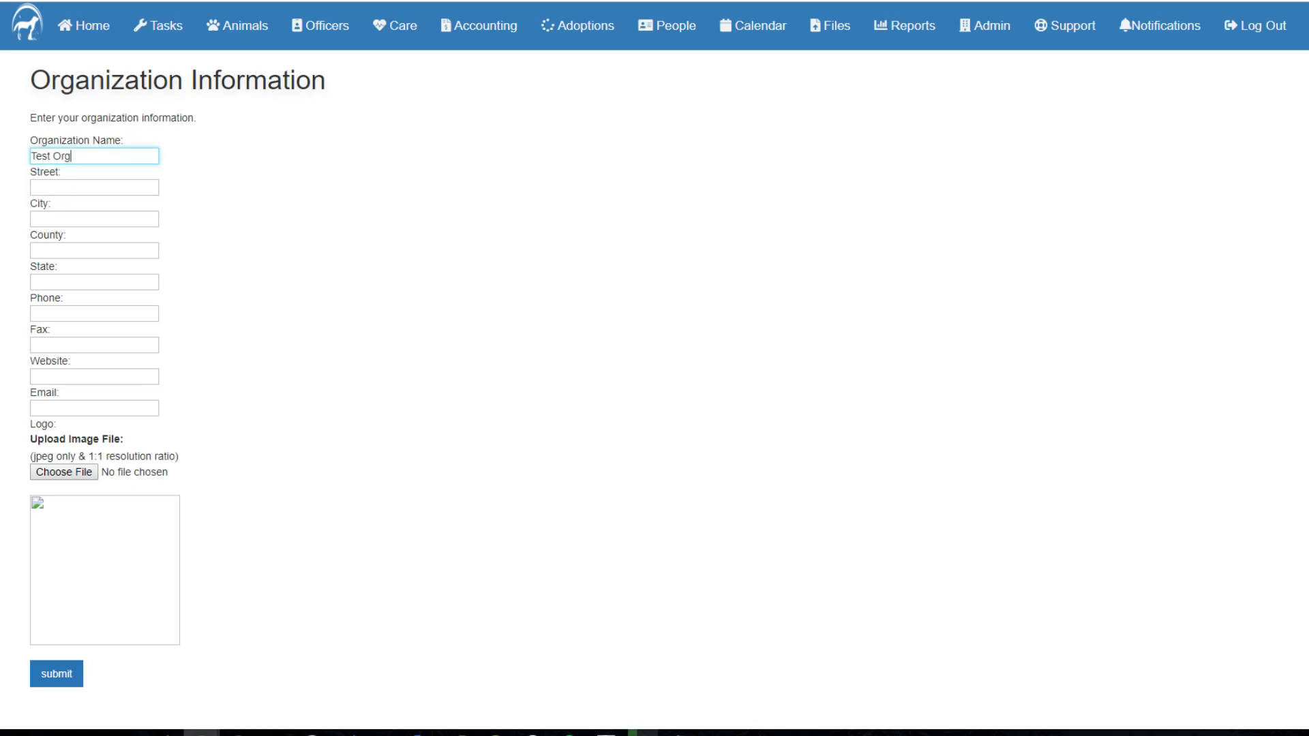
{"action": "left_click", "coordinate": [94, 187]}
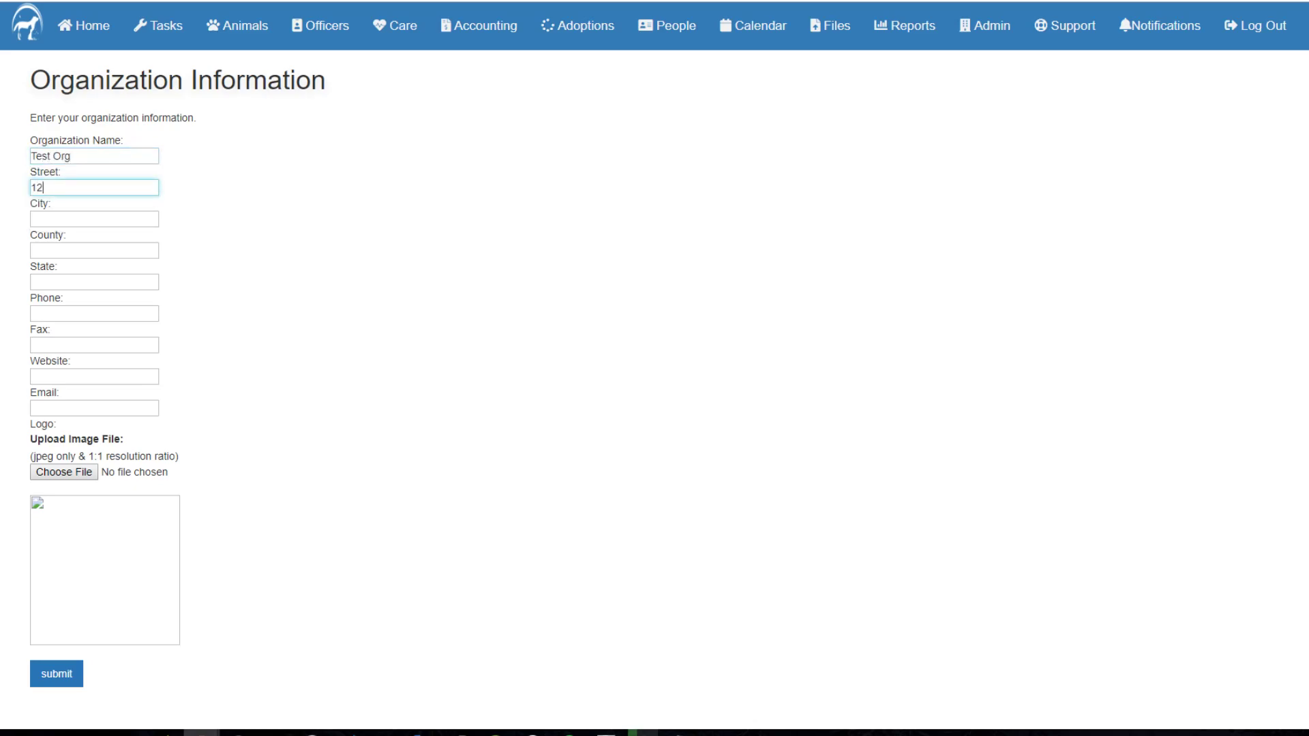
{"action": "type", "text": "Columbus"}
{"action": "key", "text": "Tab"}
{"action": "type", "text": "Franklin"}
{"action": "key", "text": "Tab"}
{"action": "key", "text": "Tab"}
{"action": "type", "text": "123-45"}
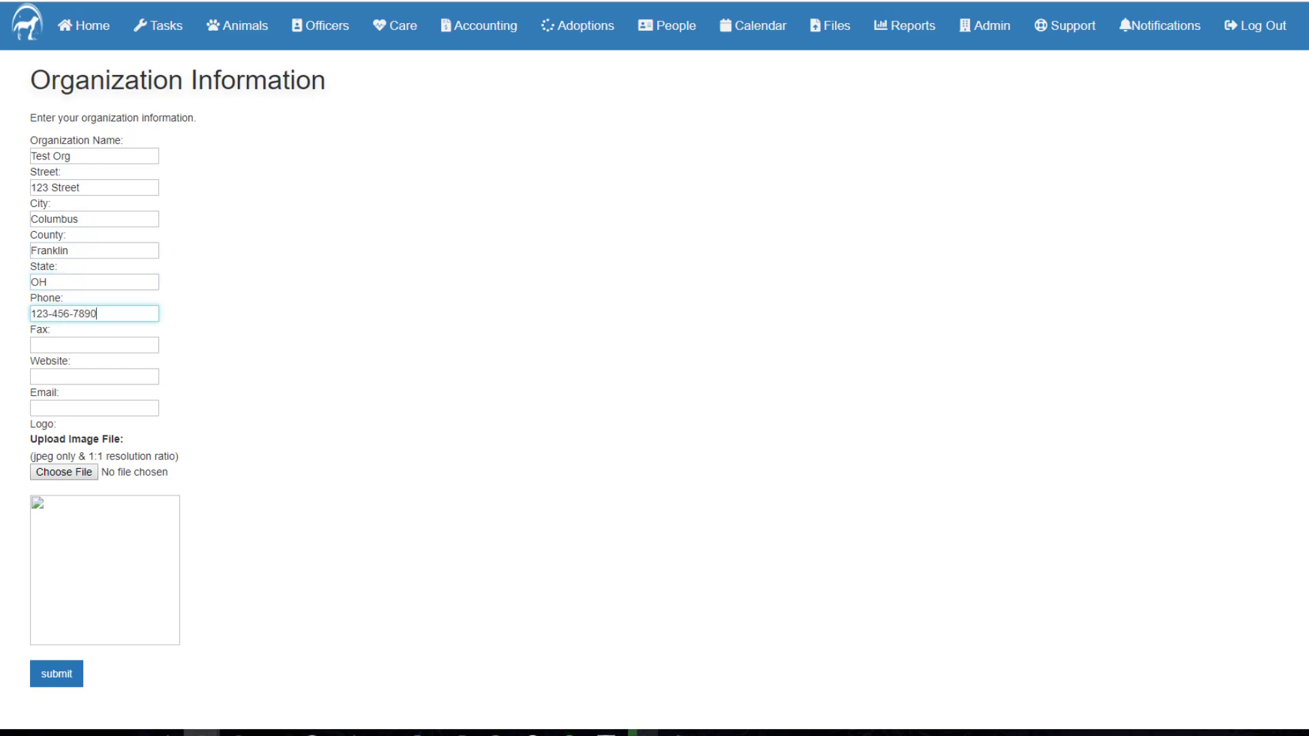
Step: Add the website thepetfriend.com and the contact e-mail, then submit the form
{"action": "left_click", "coordinate": [96, 376]}
{"action": "type", "text": "thepetfriend.com"}
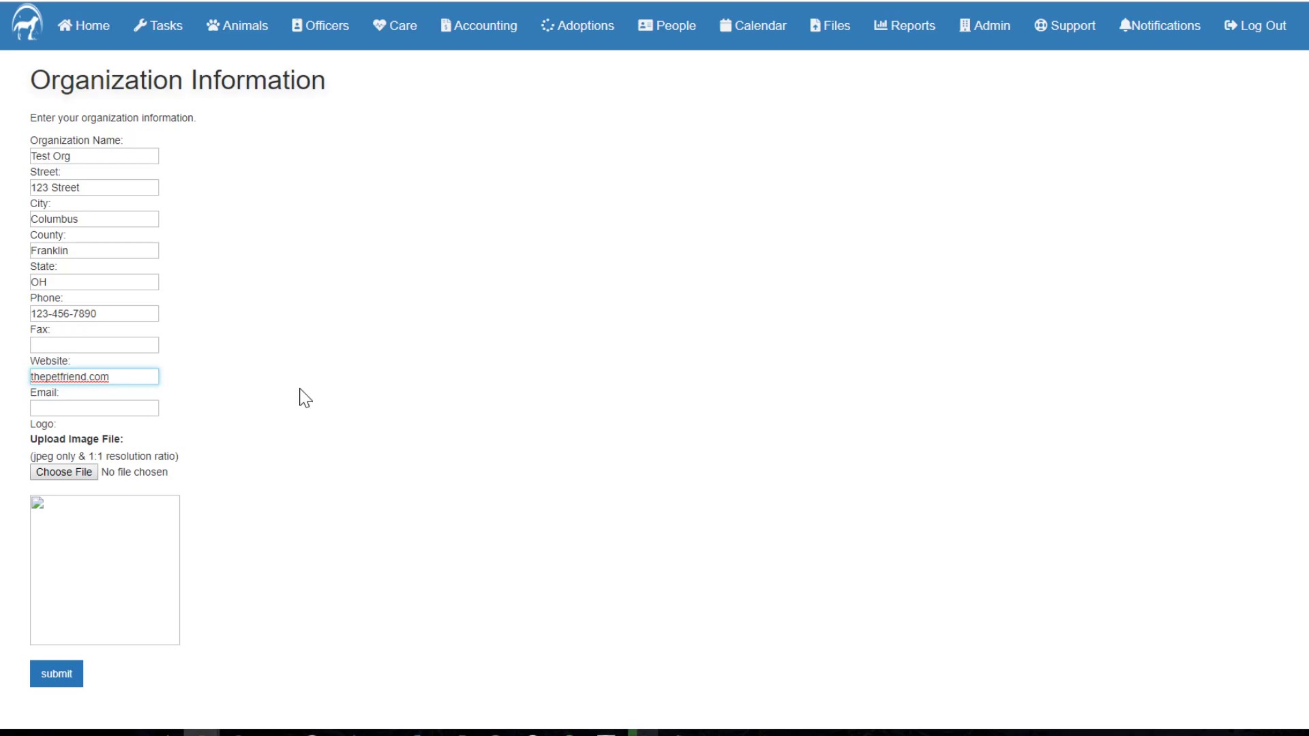
{"action": "left_click", "coordinate": [438, 348]}
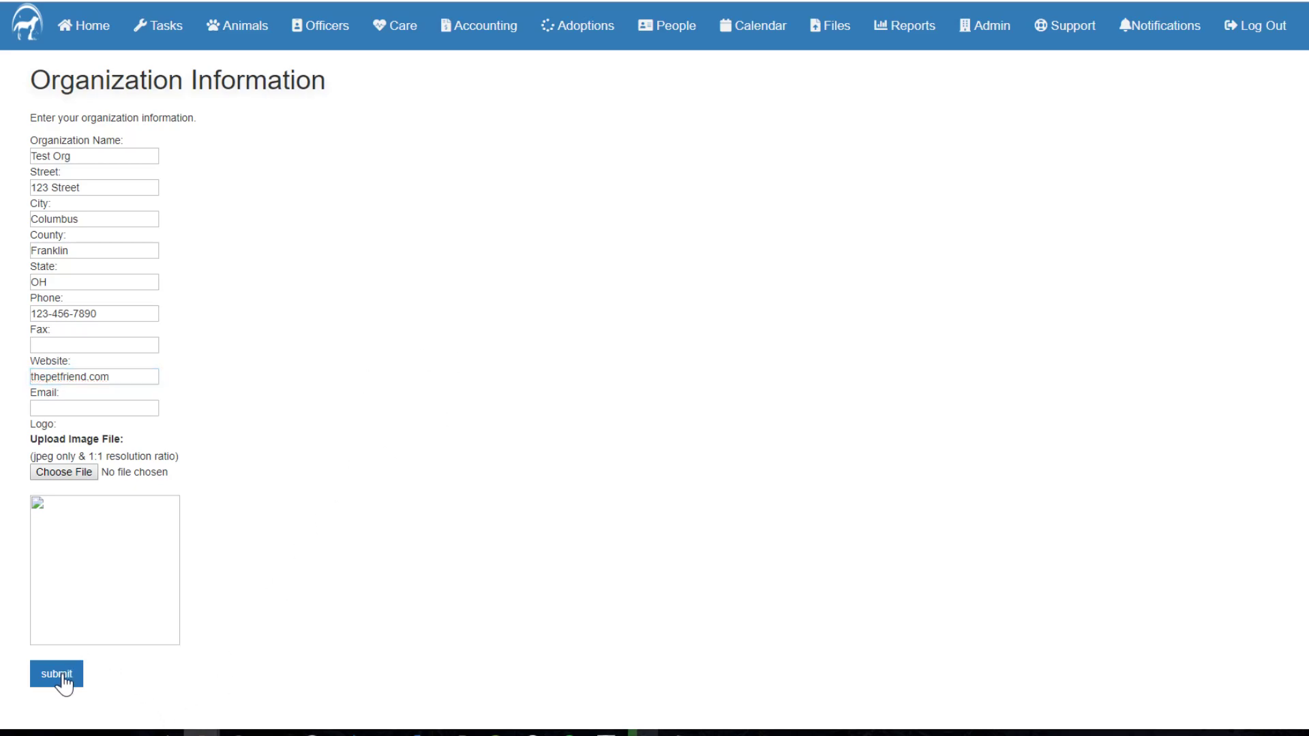
{"action": "key", "text": "Tab"}
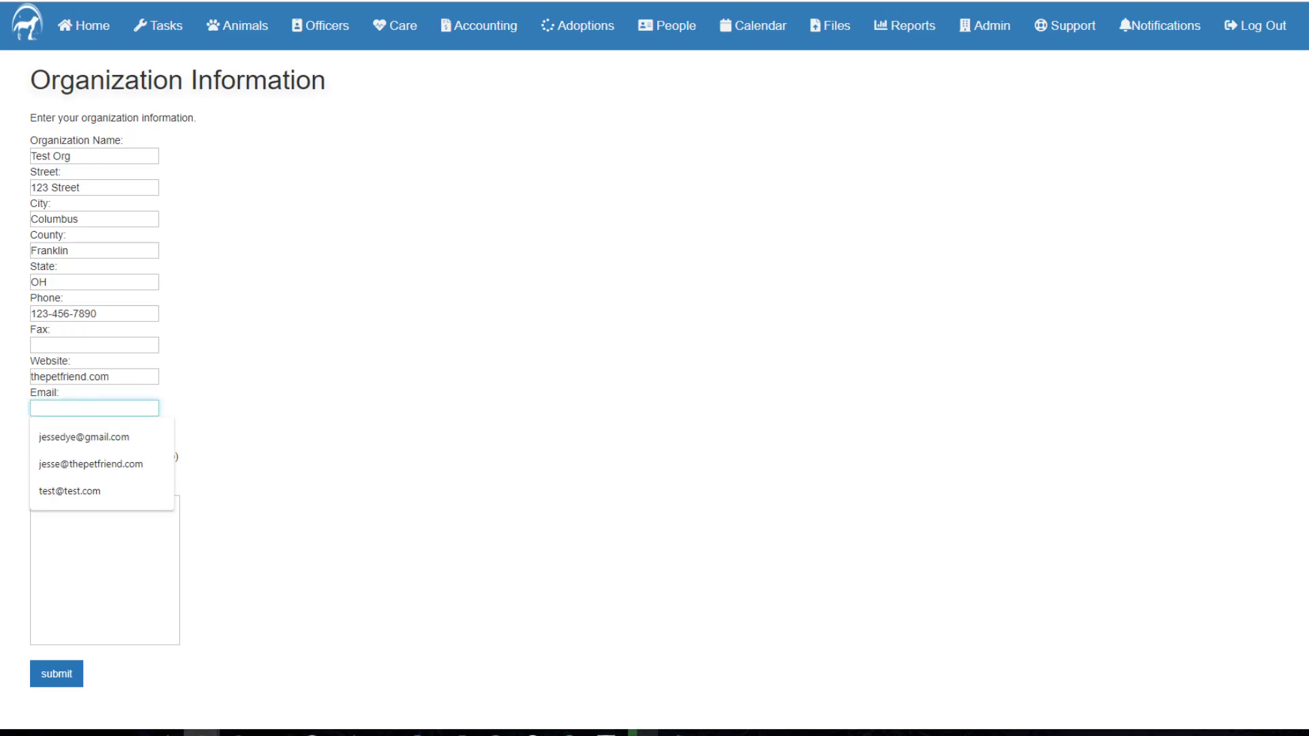
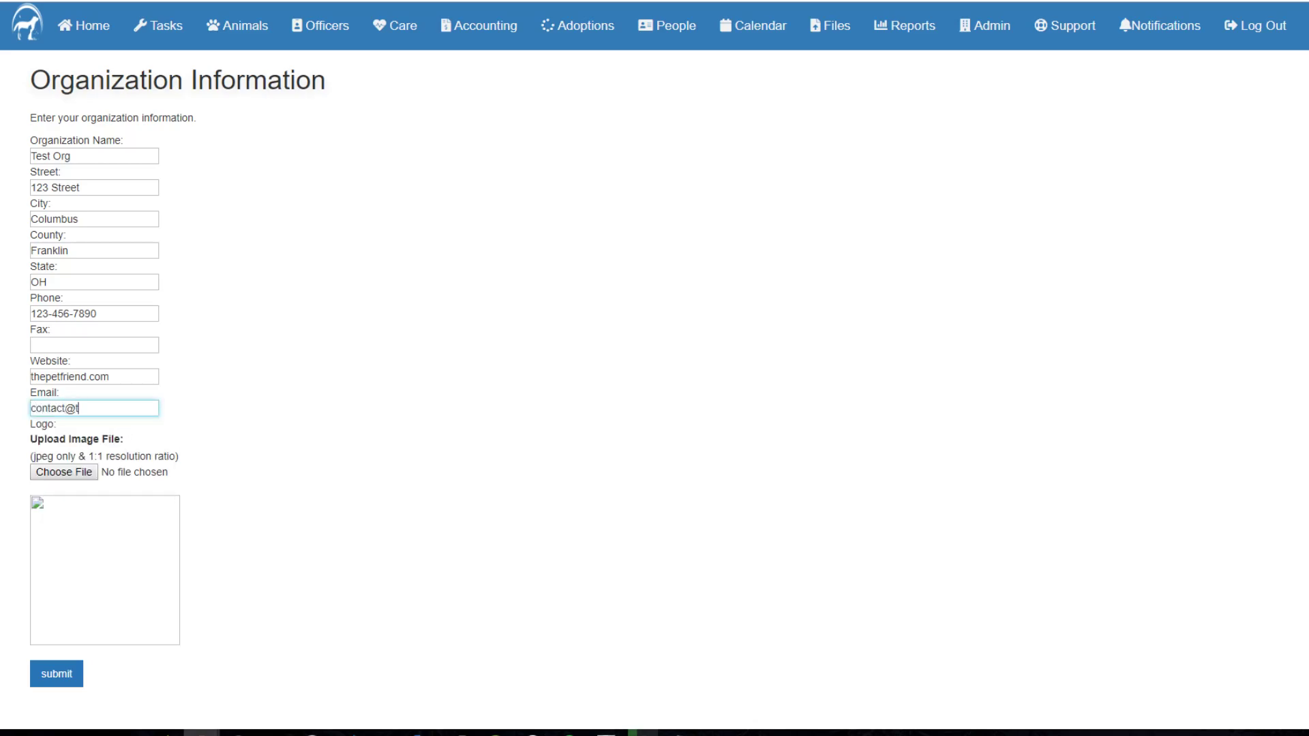
{"action": "left_click", "coordinate": [60, 678]}
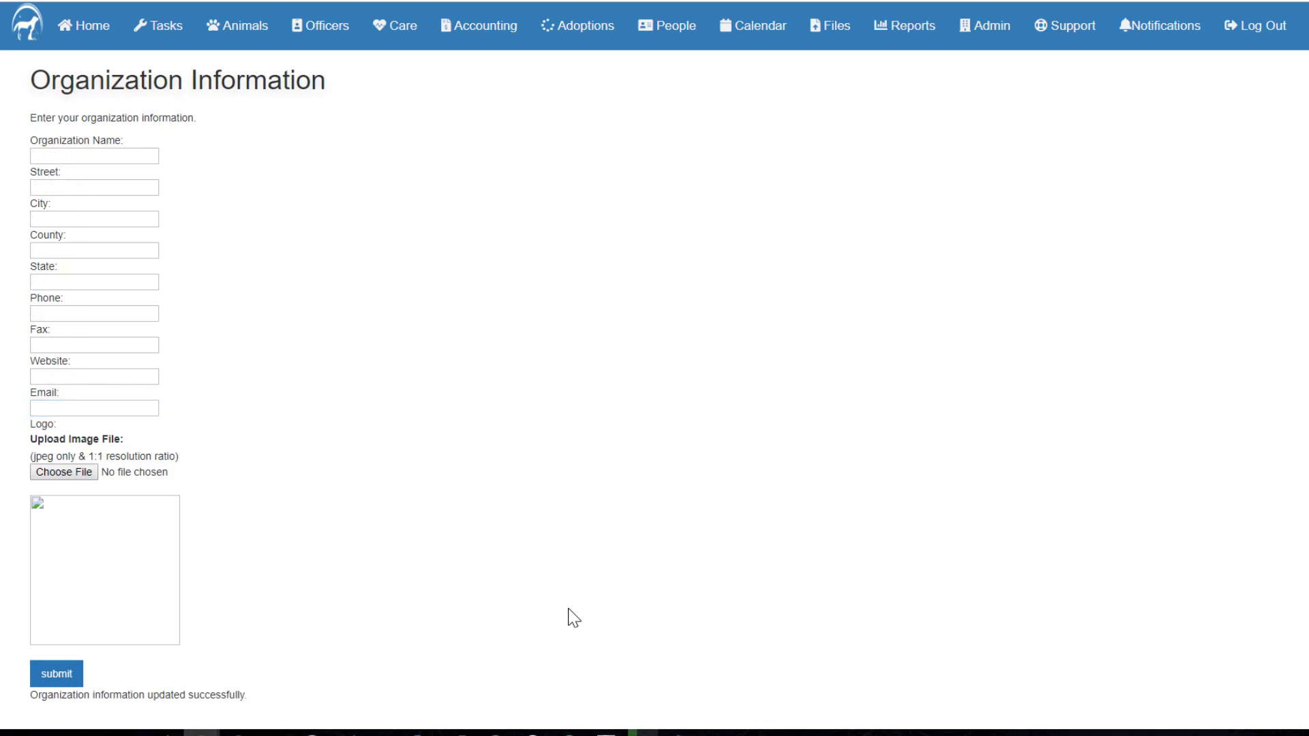
Step: Go back to Admin and scroll the settings list down to Microchip Import (AKC Reunite)
{"action": "left_click", "coordinate": [995, 30]}
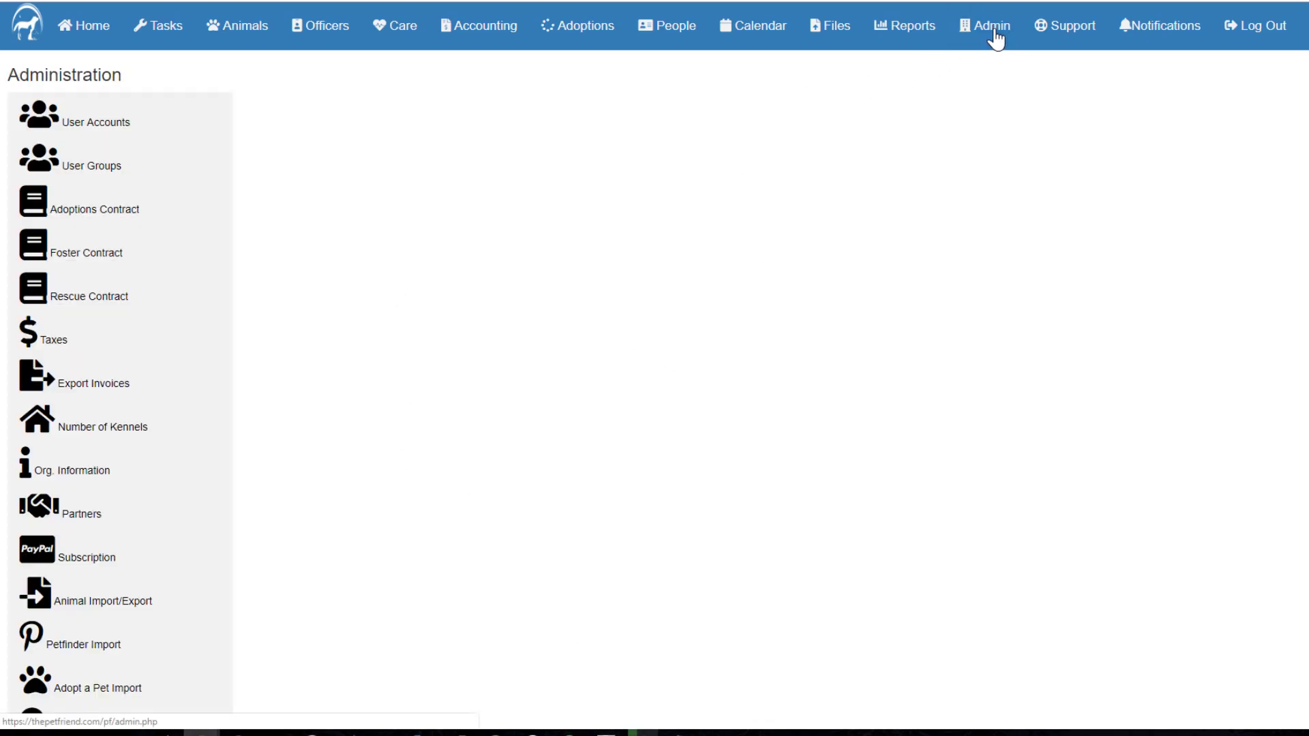
{"action": "scroll", "coordinate": [464, 443], "scroll_direction": "down", "scroll_amount": 1}
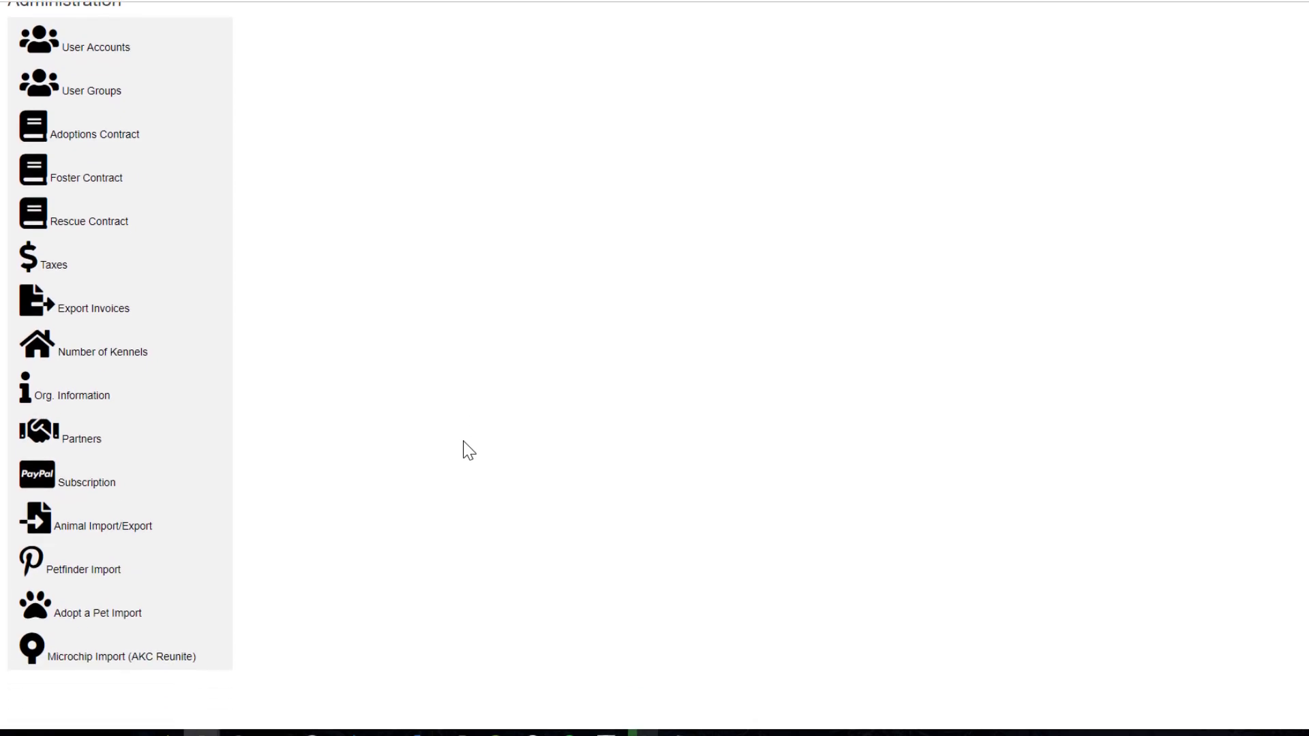
{"action": "scroll", "coordinate": [464, 441], "scroll_direction": "down", "scroll_amount": 1}
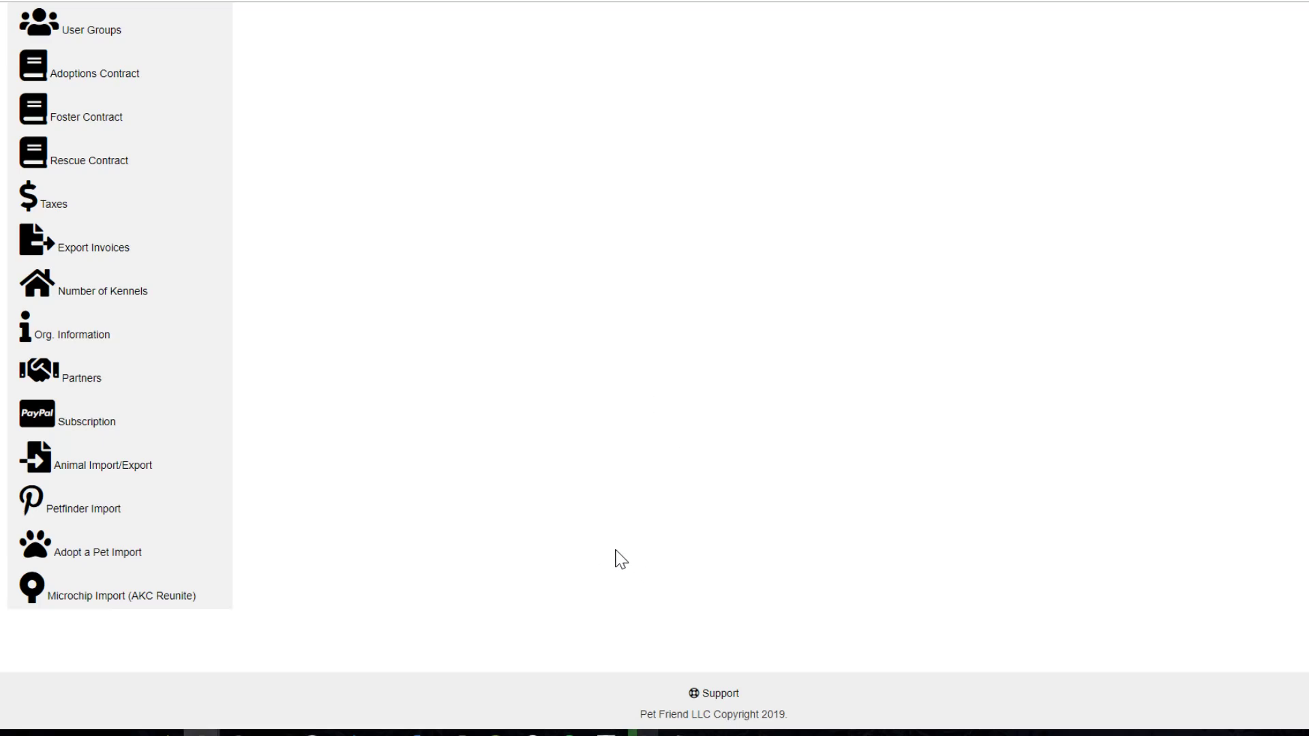
Step: Start a new partner under Partners and check the Access Level options without saving
{"action": "left_click", "coordinate": [113, 379]}
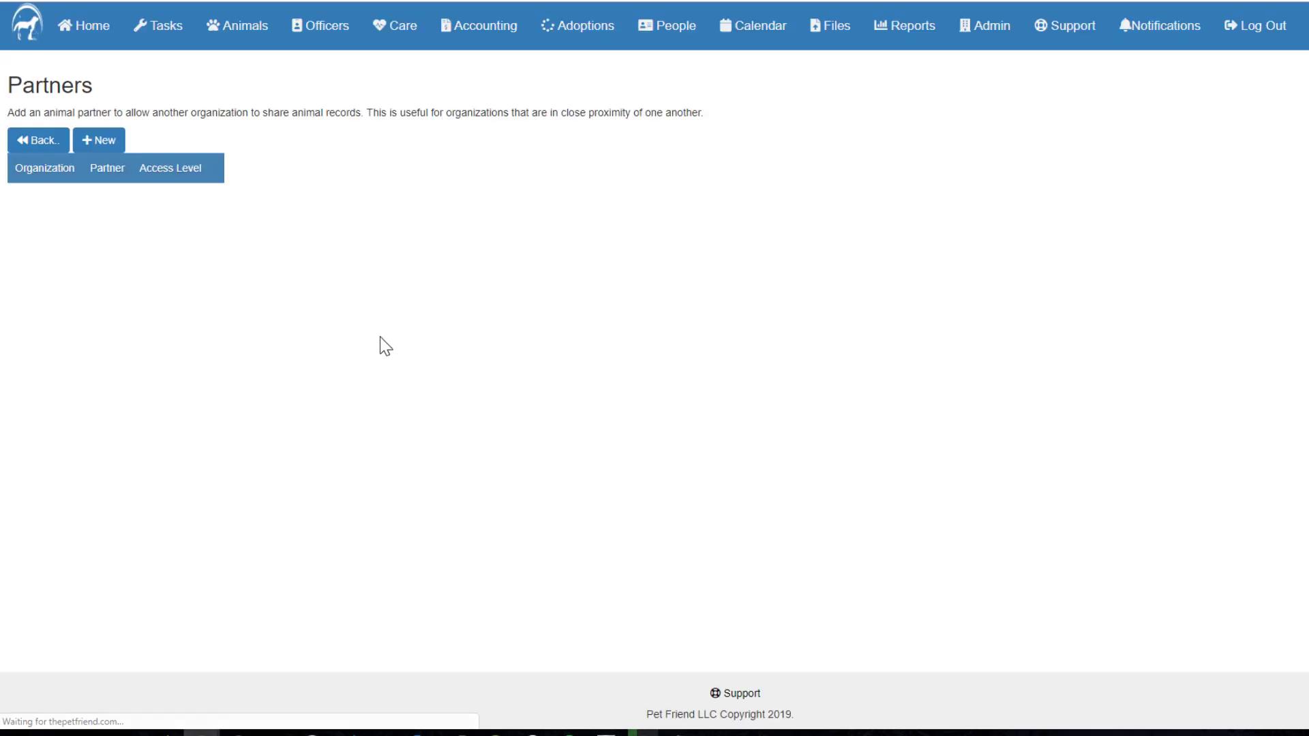
{"action": "left_click", "coordinate": [106, 142]}
{"action": "left_click", "coordinate": [101, 183]}
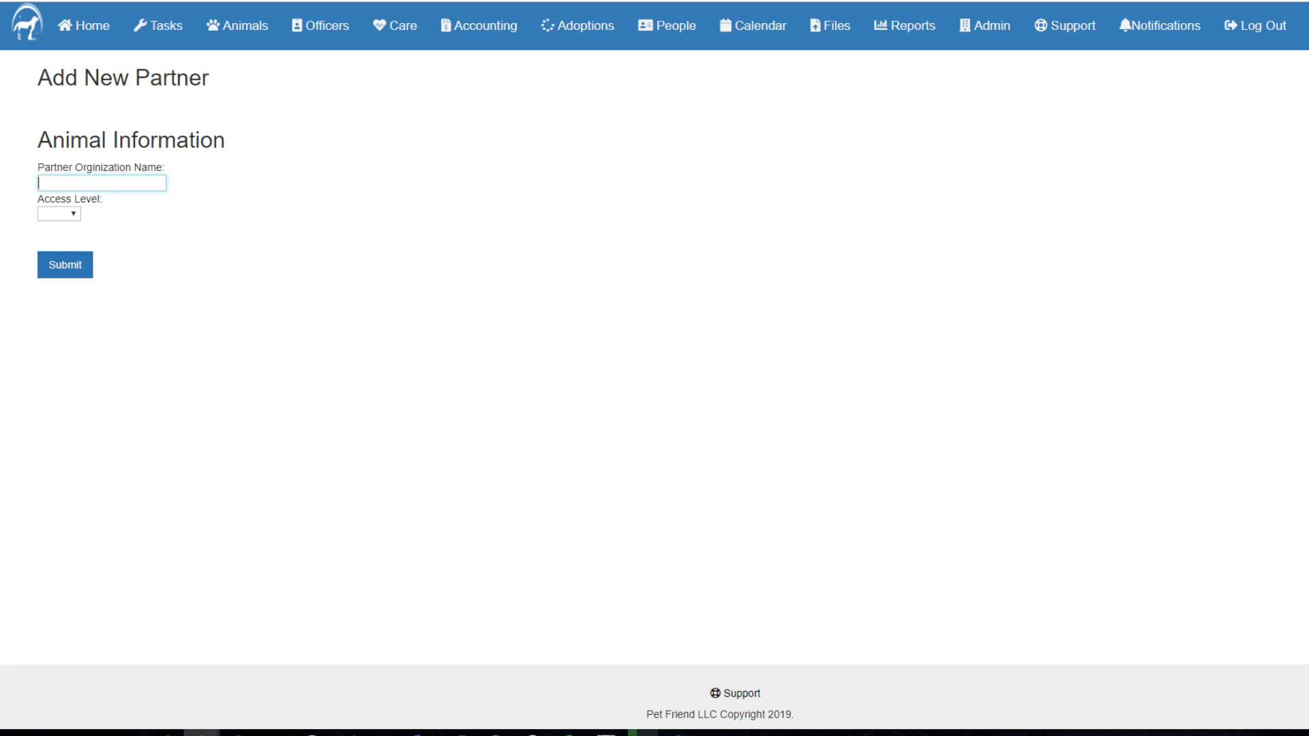
{"action": "left_click_drag", "start_coordinate": [38, 167], "coordinate": [178, 169]}
{"action": "left_click", "coordinate": [182, 168]}
{"action": "left_click", "coordinate": [75, 213]}
{"action": "left_click", "coordinate": [307, 230]}
Step: Open Animal Import/Export, inspect the admin_import-template.csv link, and go back to Administration
{"action": "left_click", "coordinate": [16, 1]}
{"action": "left_click", "coordinate": [16, 1]}
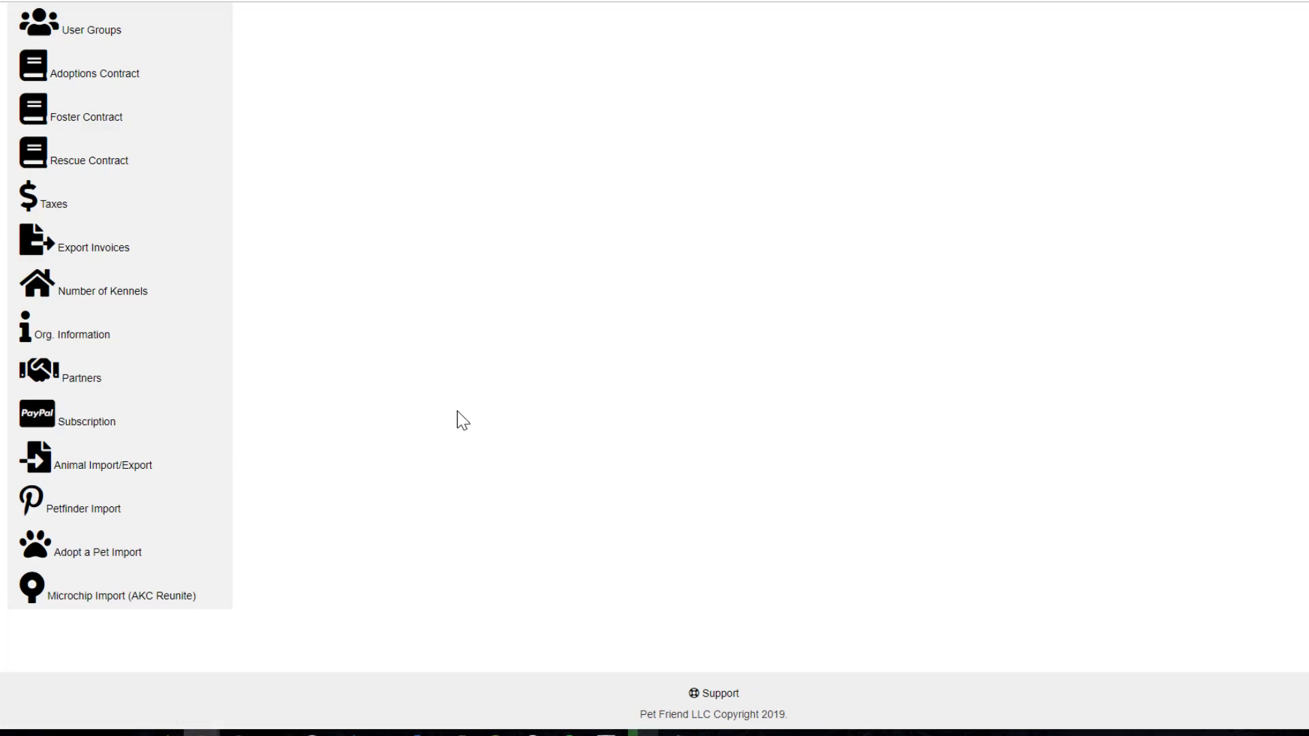
{"action": "left_click", "coordinate": [124, 468]}
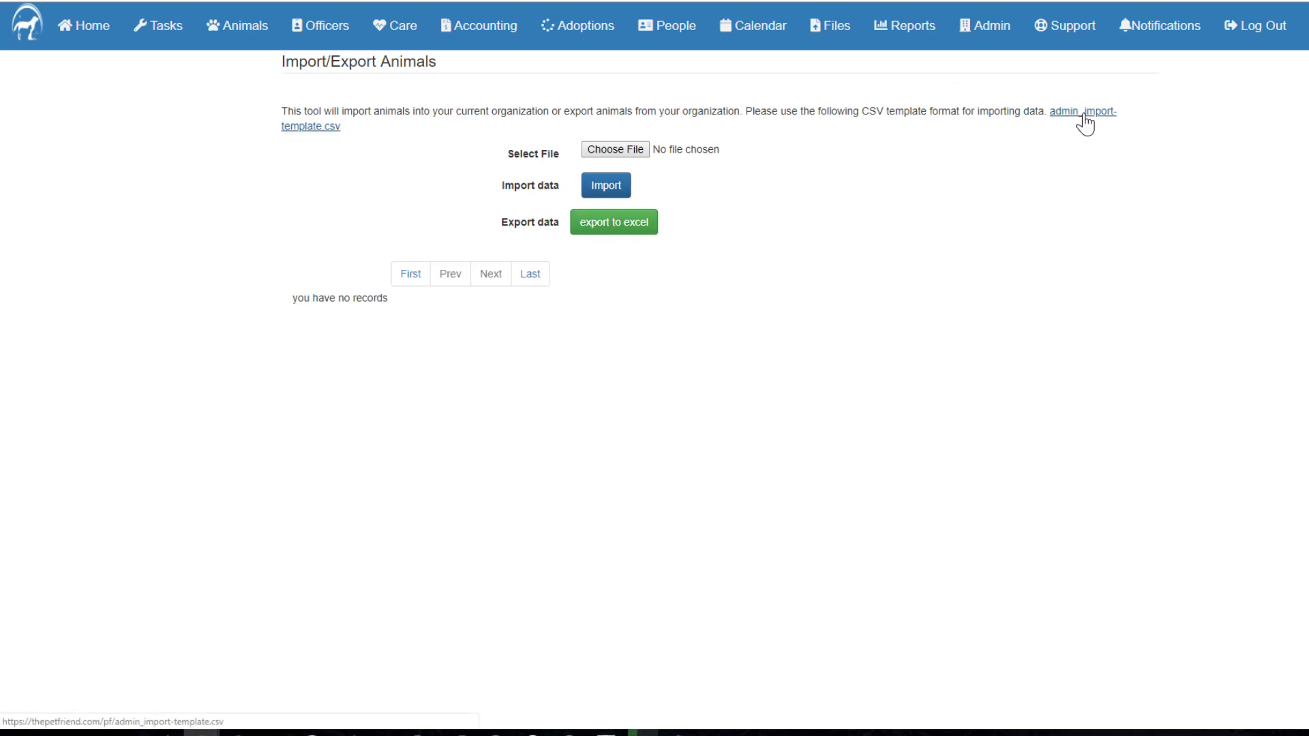
{"action": "mouse_move", "coordinate": [1084, 123]}
{"action": "left_mouse_down"}
{"action": "mouse_move", "coordinate": [1090, 109]}
{"action": "mouse_move", "coordinate": [1087, 123]}
{"action": "left_mouse_up"}
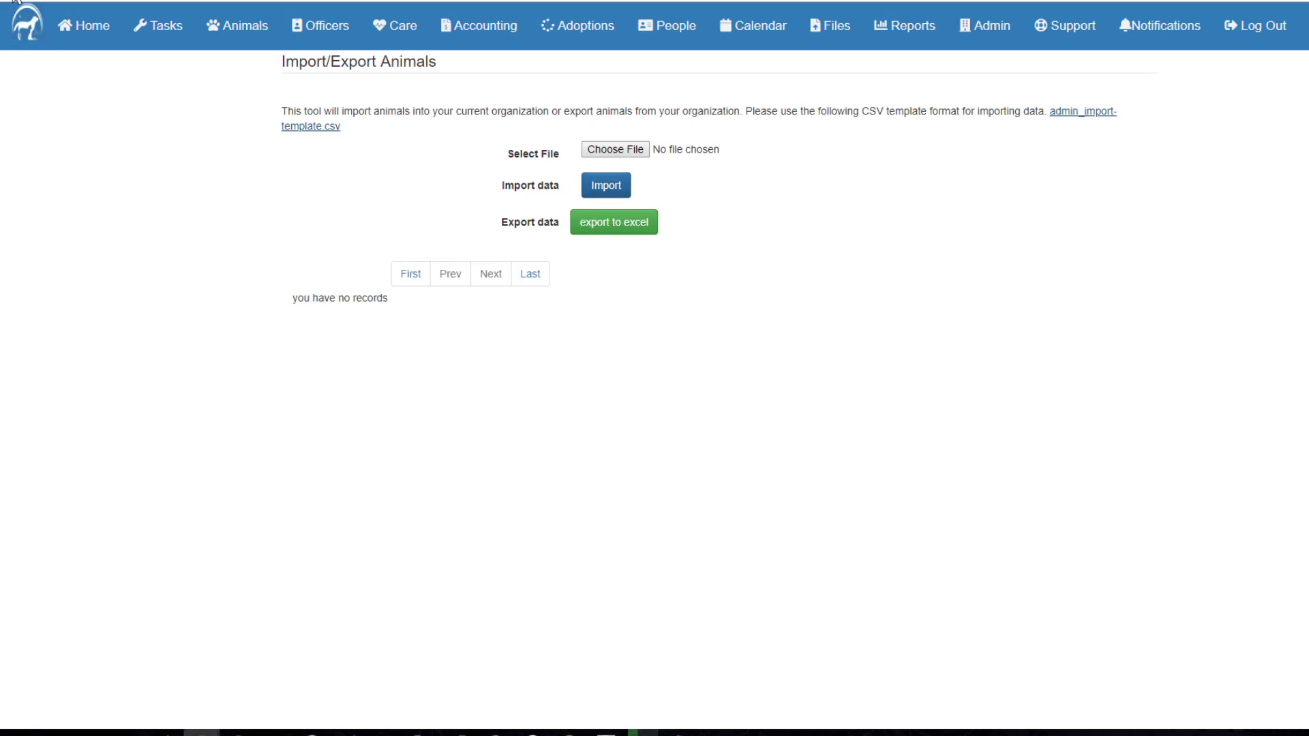
{"action": "left_click", "coordinate": [1025, 165]}
{"action": "key", "text": "alt+Left"}
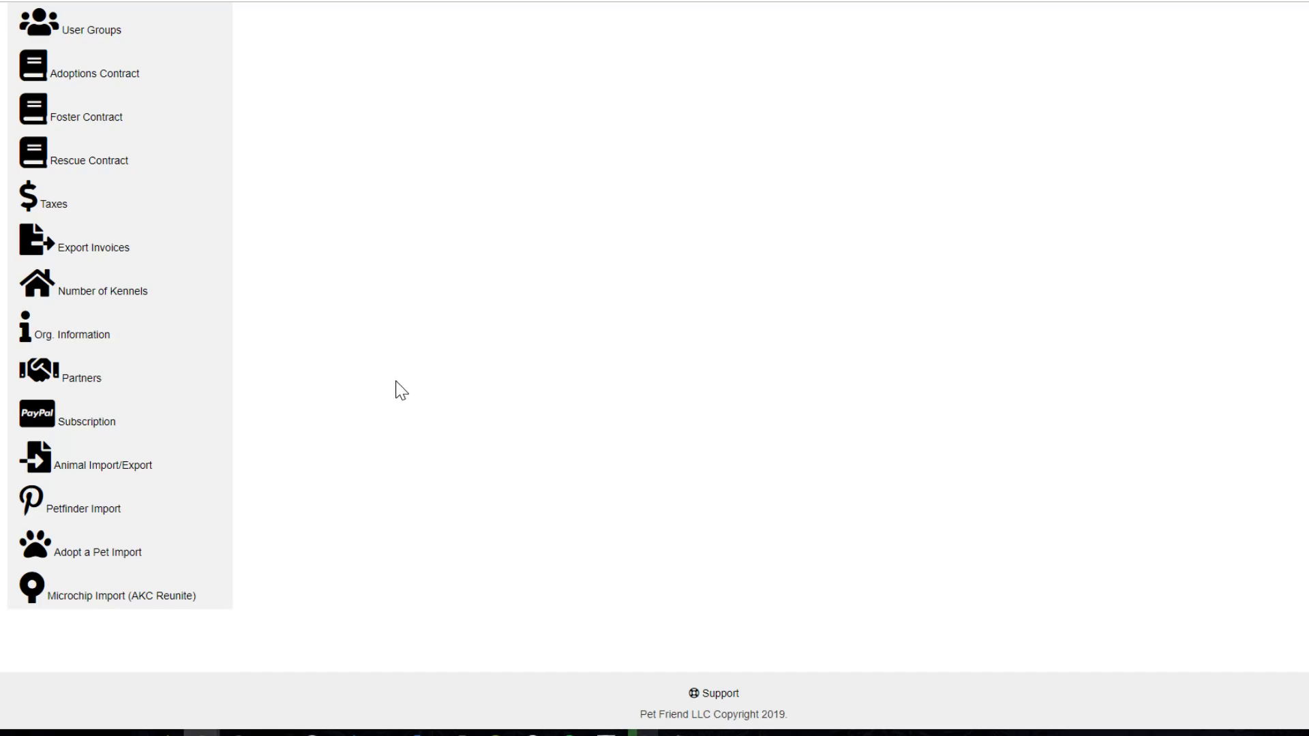
Step: Open Petfinder Import and highlight its support contact address
{"action": "scroll", "coordinate": [397, 383], "scroll_direction": "up", "scroll_amount": 2}
{"action": "scroll", "coordinate": [406, 286], "scroll_direction": "down", "scroll_amount": 2}
{"action": "scroll", "coordinate": [389, 402], "scroll_direction": "up", "scroll_amount": 2}
{"action": "scroll", "coordinate": [368, 280], "scroll_direction": "down", "scroll_amount": 2}
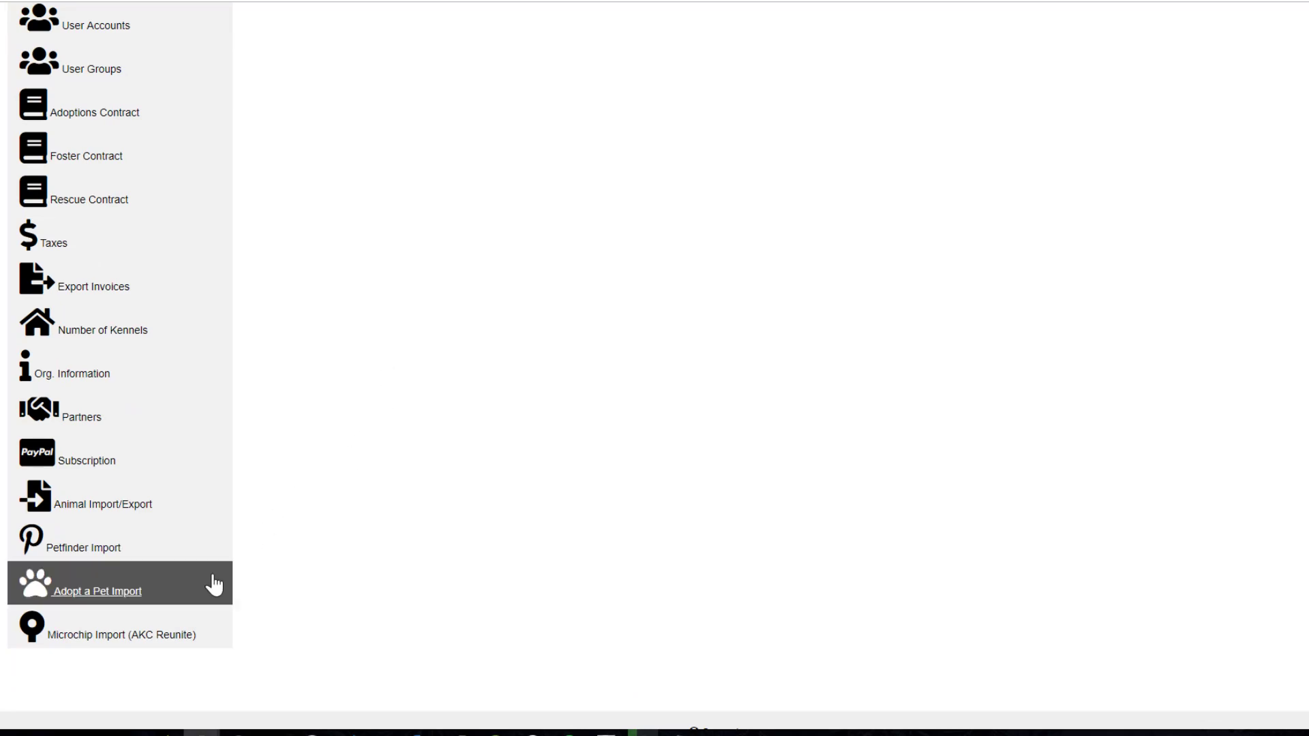
{"action": "left_click", "coordinate": [134, 543]}
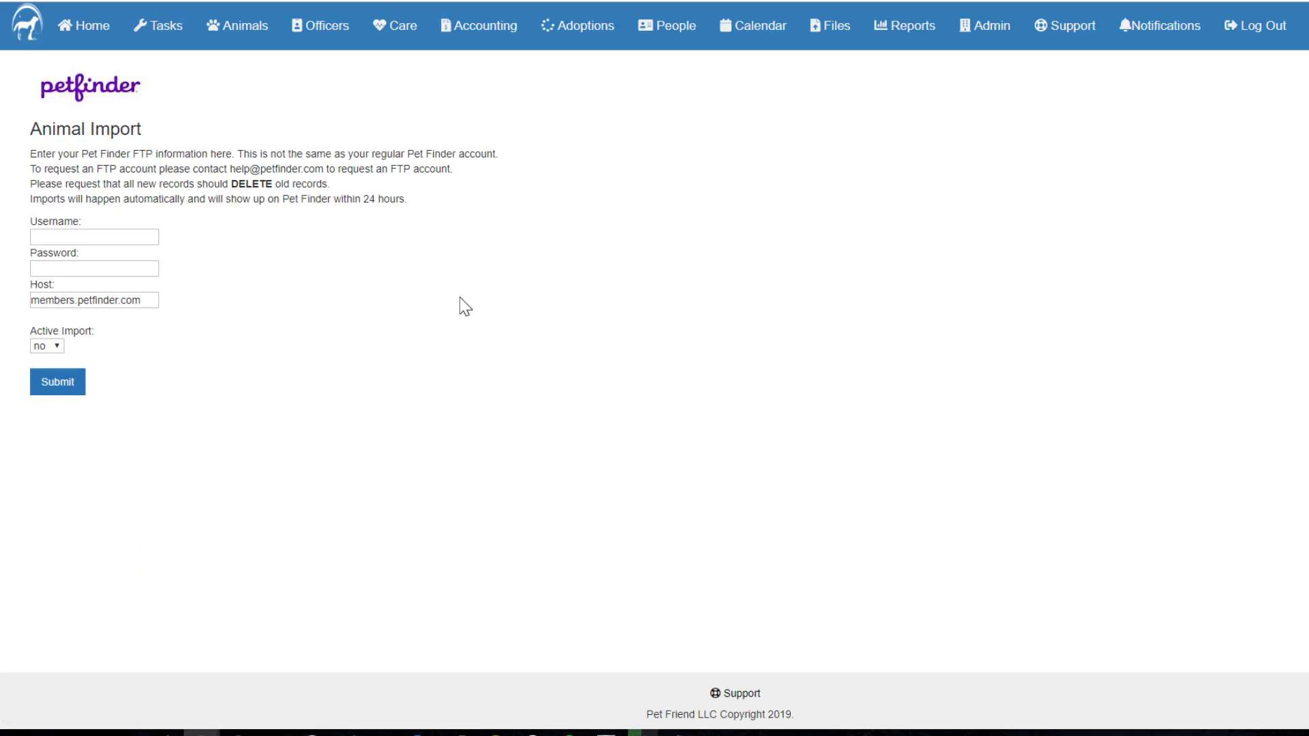
{"action": "left_click_drag", "start_coordinate": [230, 169], "coordinate": [315, 168]}
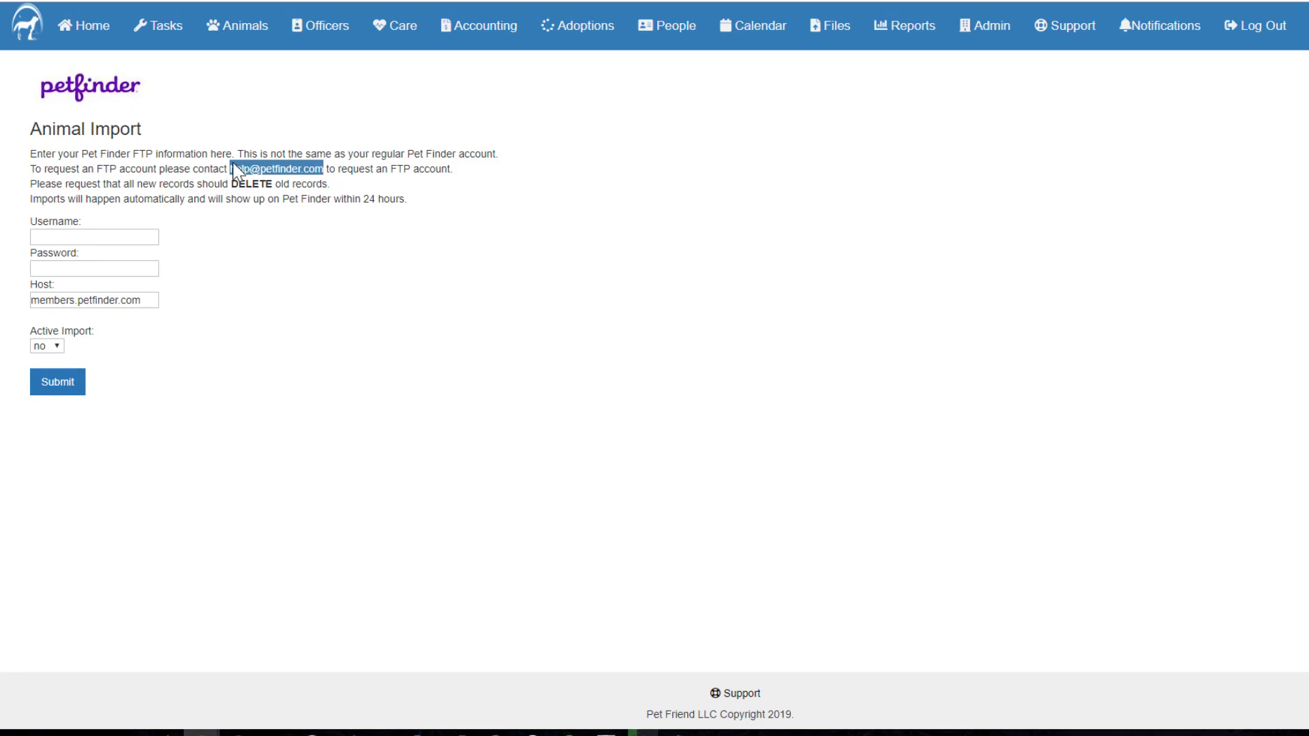
{"action": "left_click", "coordinate": [434, 200]}
Step: Read through the FTP account and old-record instructions and the FTP Username field
{"action": "left_click_drag", "start_coordinate": [387, 169], "coordinate": [442, 169]}
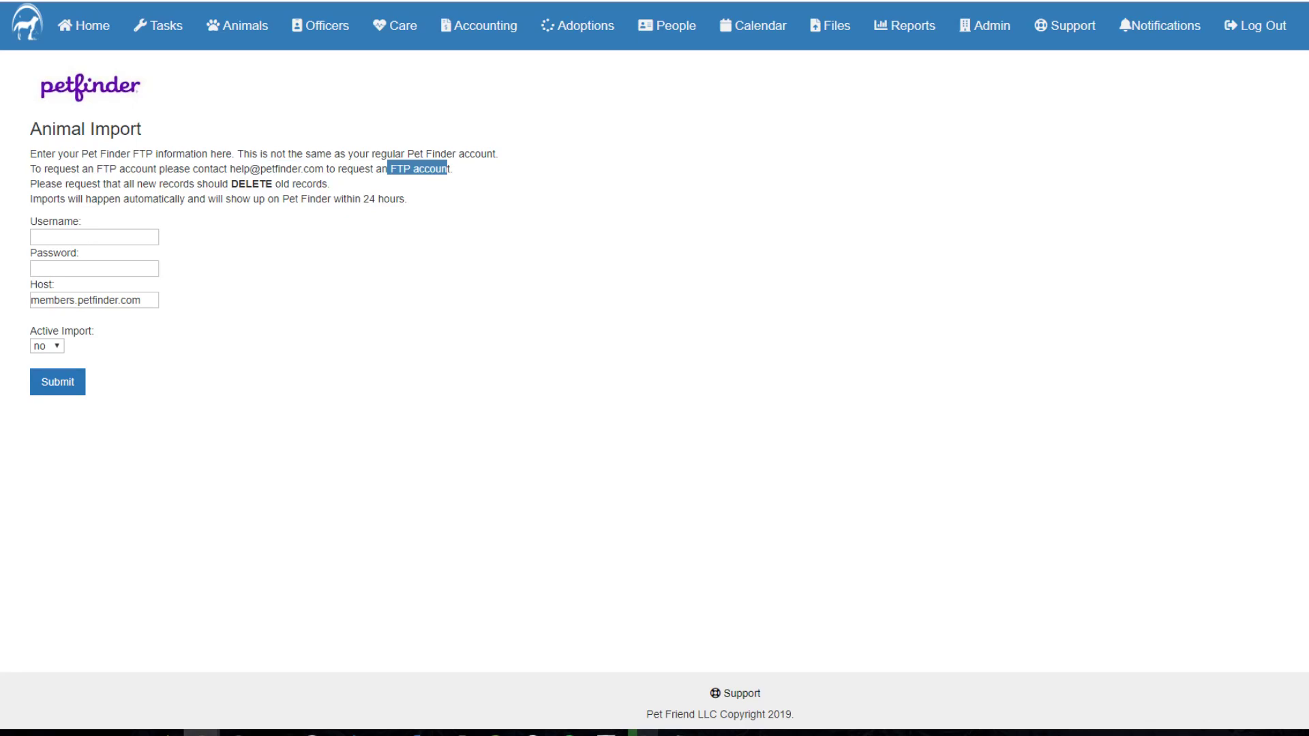
{"action": "left_click", "coordinate": [426, 201]}
{"action": "mouse_move", "coordinate": [30, 183]}
{"action": "left_mouse_down"}
{"action": "mouse_move", "coordinate": [328, 184]}
{"action": "mouse_move", "coordinate": [153, 199]}
{"action": "mouse_move", "coordinate": [29, 183]}
{"action": "left_mouse_up"}
{"action": "left_click", "coordinate": [346, 186]}
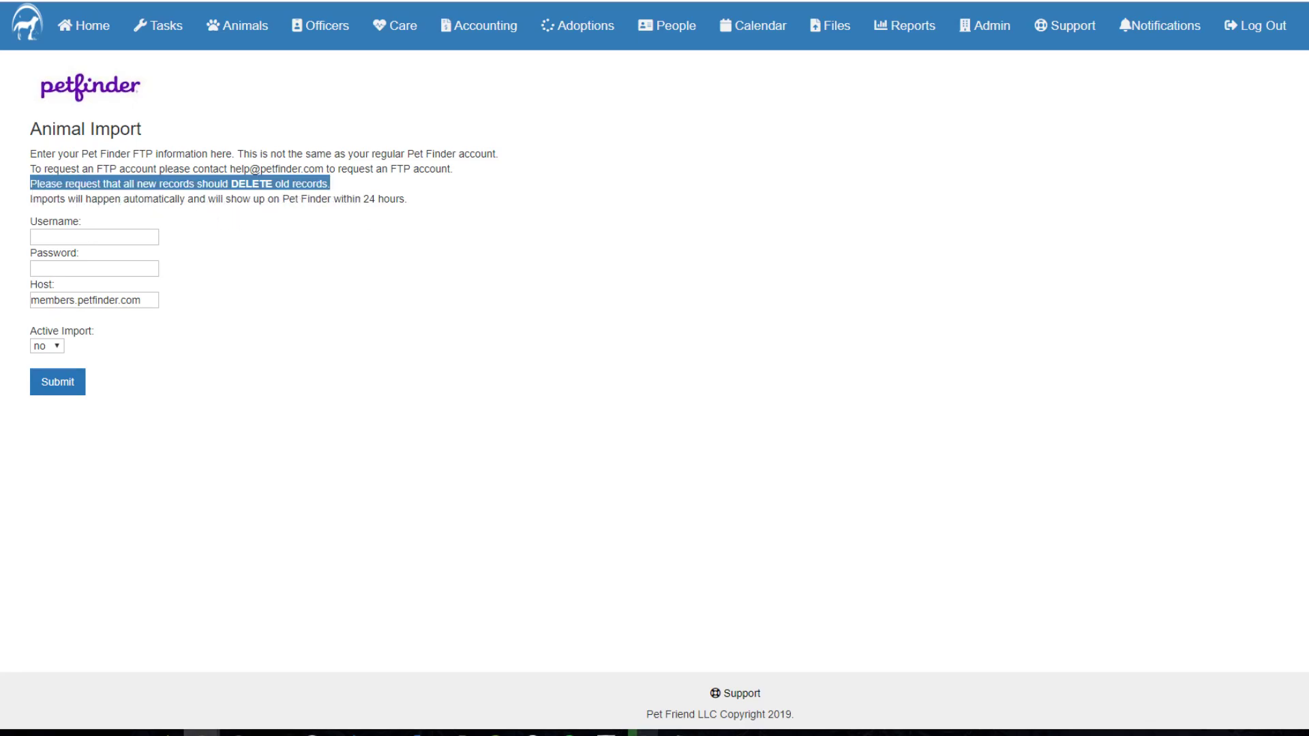
{"action": "left_click", "coordinate": [430, 206]}
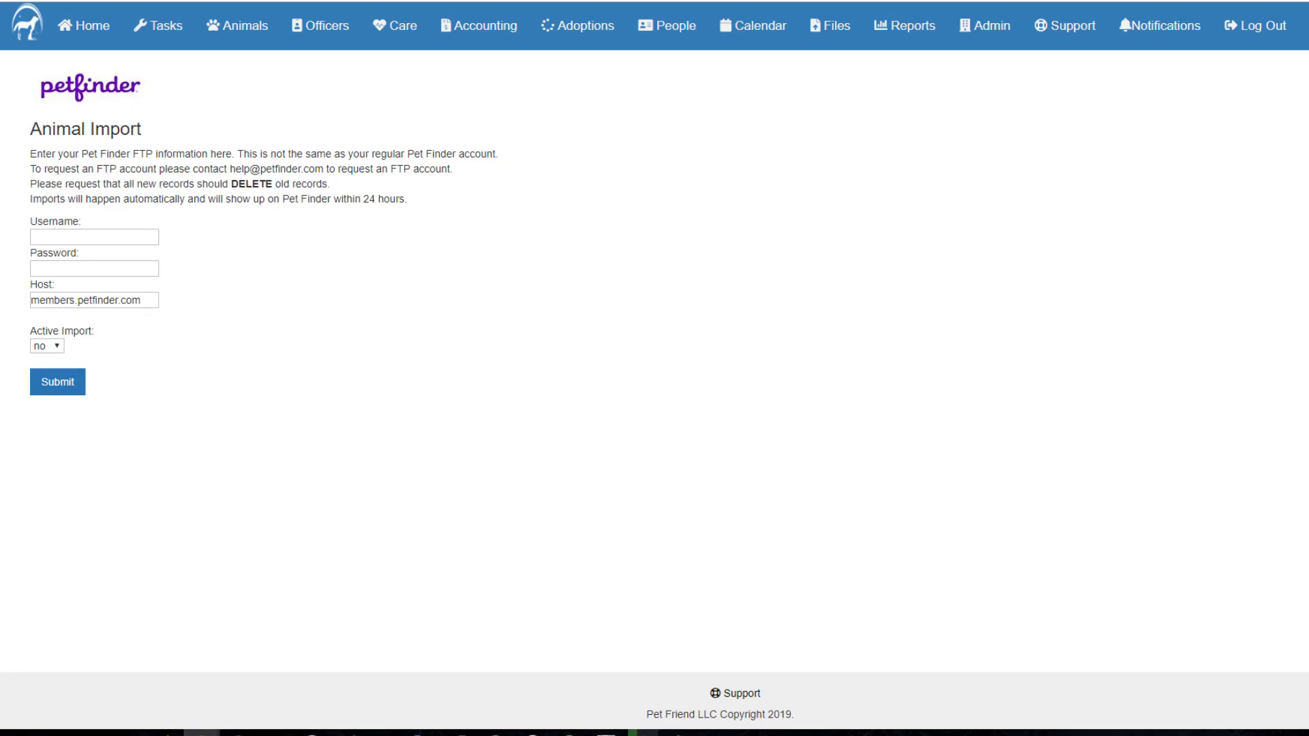
{"action": "left_click", "coordinate": [56, 236]}
{"action": "left_click_drag", "start_coordinate": [380, 169], "coordinate": [452, 182]}
{"action": "left_click", "coordinate": [457, 185]}
Step: Set the Petfinder Active Import to yes and return to Administration
{"action": "left_click", "coordinate": [56, 347]}
{"action": "left_click", "coordinate": [48, 375]}
{"action": "left_click", "coordinate": [12, 1]}
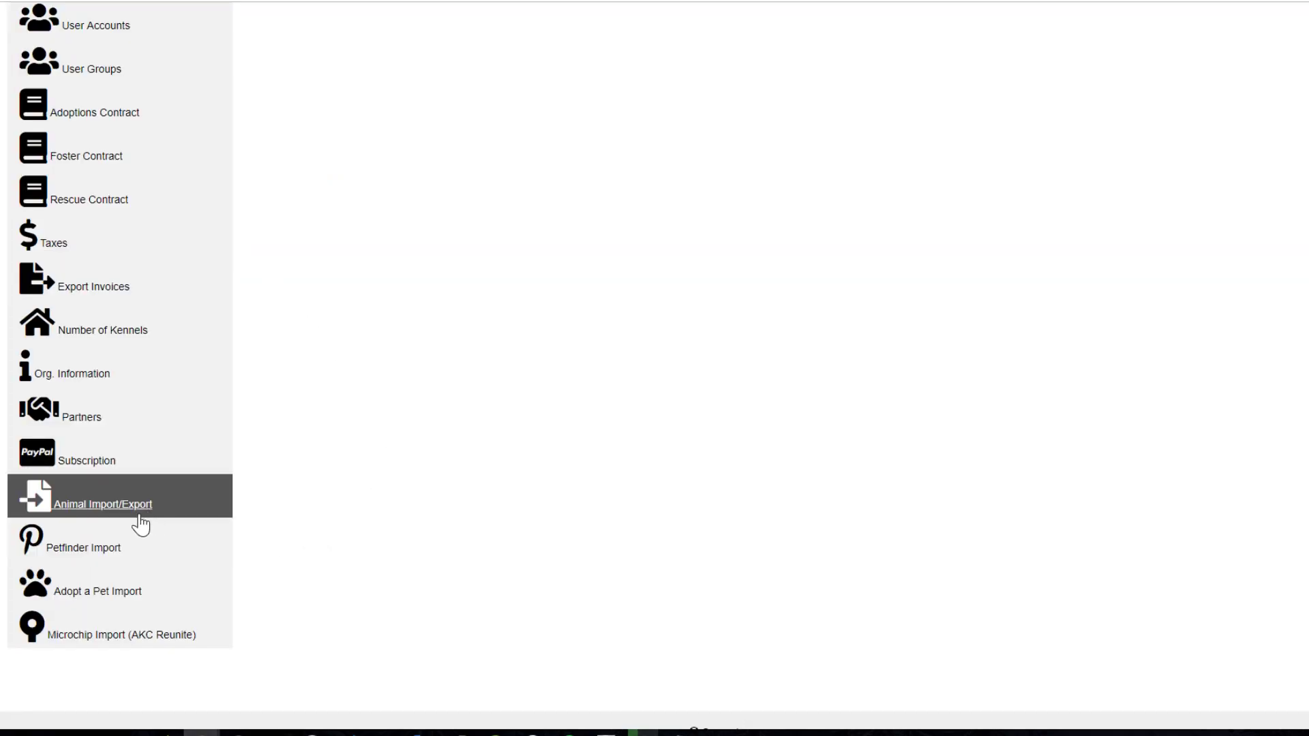
Step: Inspect the Adopt a Pet import, leaving Shelter ID blank and Active Import at no
{"action": "left_click", "coordinate": [134, 596]}
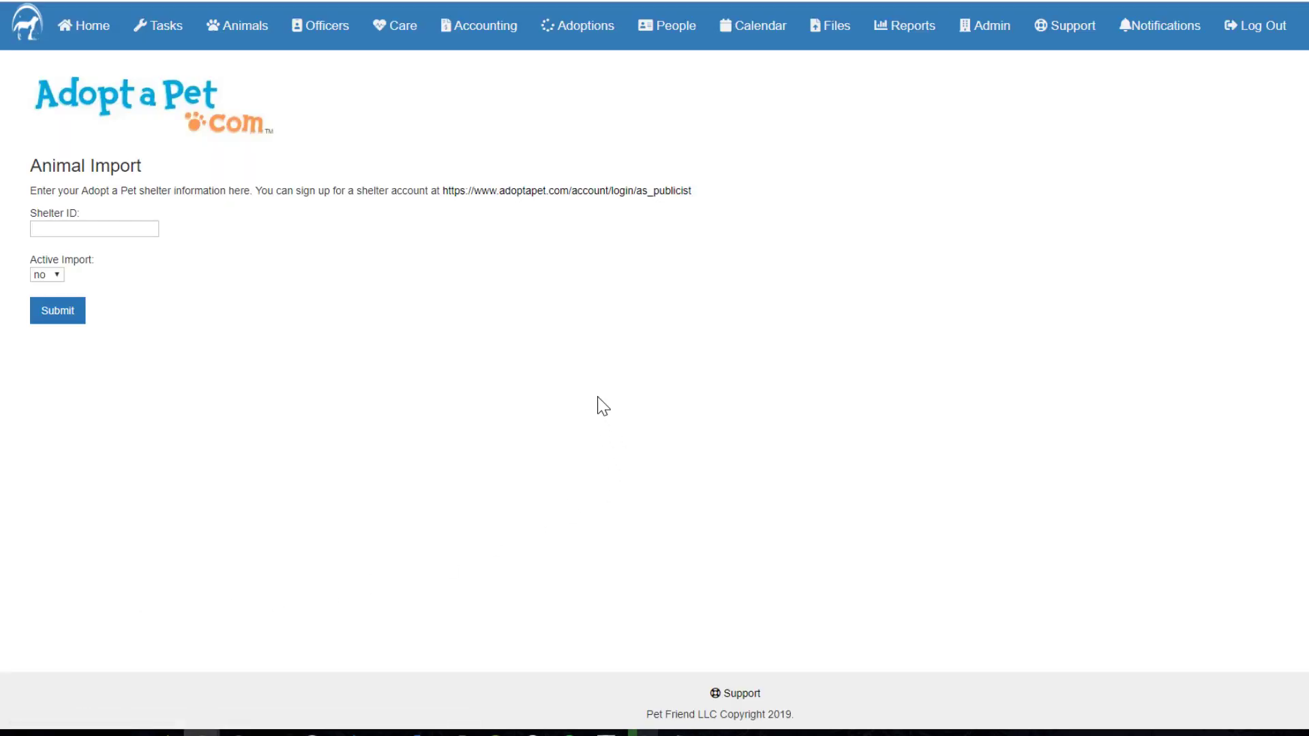
{"action": "left_click", "coordinate": [99, 229]}
{"action": "left_click", "coordinate": [350, 236]}
{"action": "left_click", "coordinate": [94, 229]}
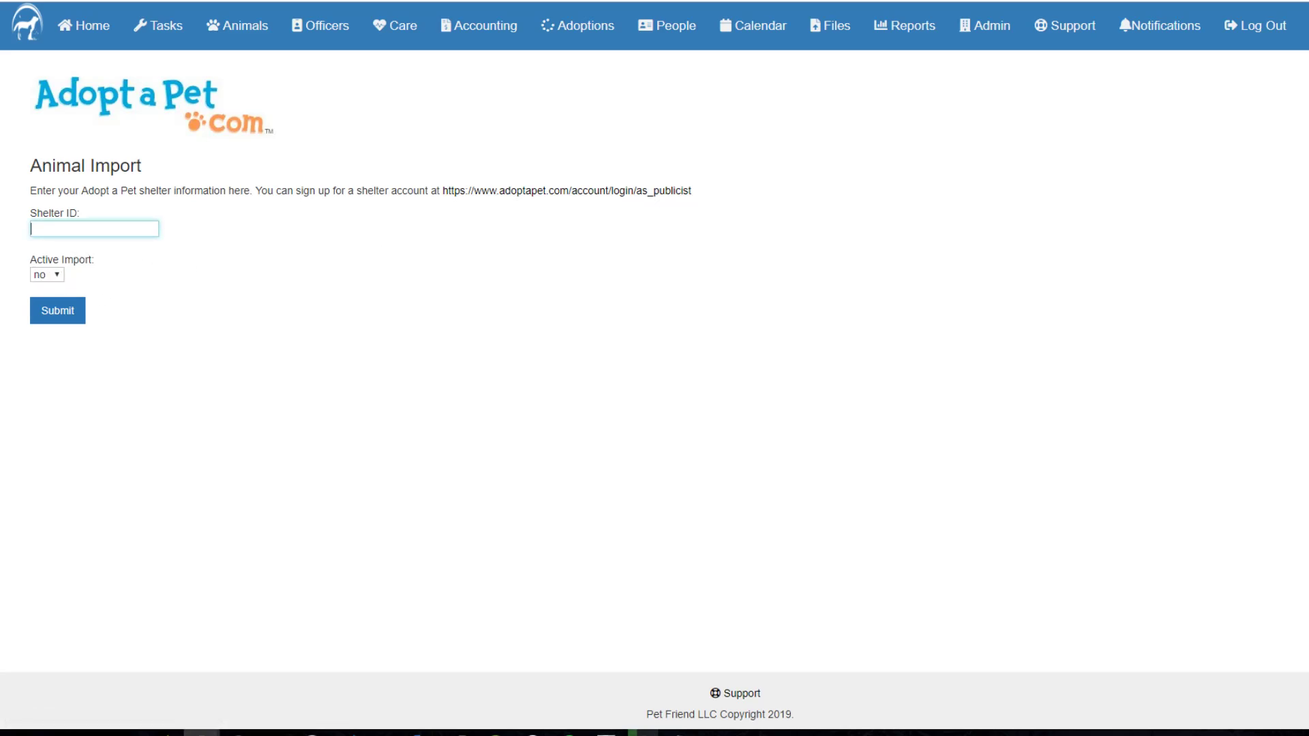
{"action": "left_click", "coordinate": [53, 276]}
{"action": "left_click", "coordinate": [329, 317]}
{"action": "left_click", "coordinate": [54, 276]}
{"action": "left_click", "coordinate": [300, 308]}
Step: Open Microchip Import (AKC Reunite), check the PIN field and set Active Import to yes
{"action": "left_click", "coordinate": [17, 2]}
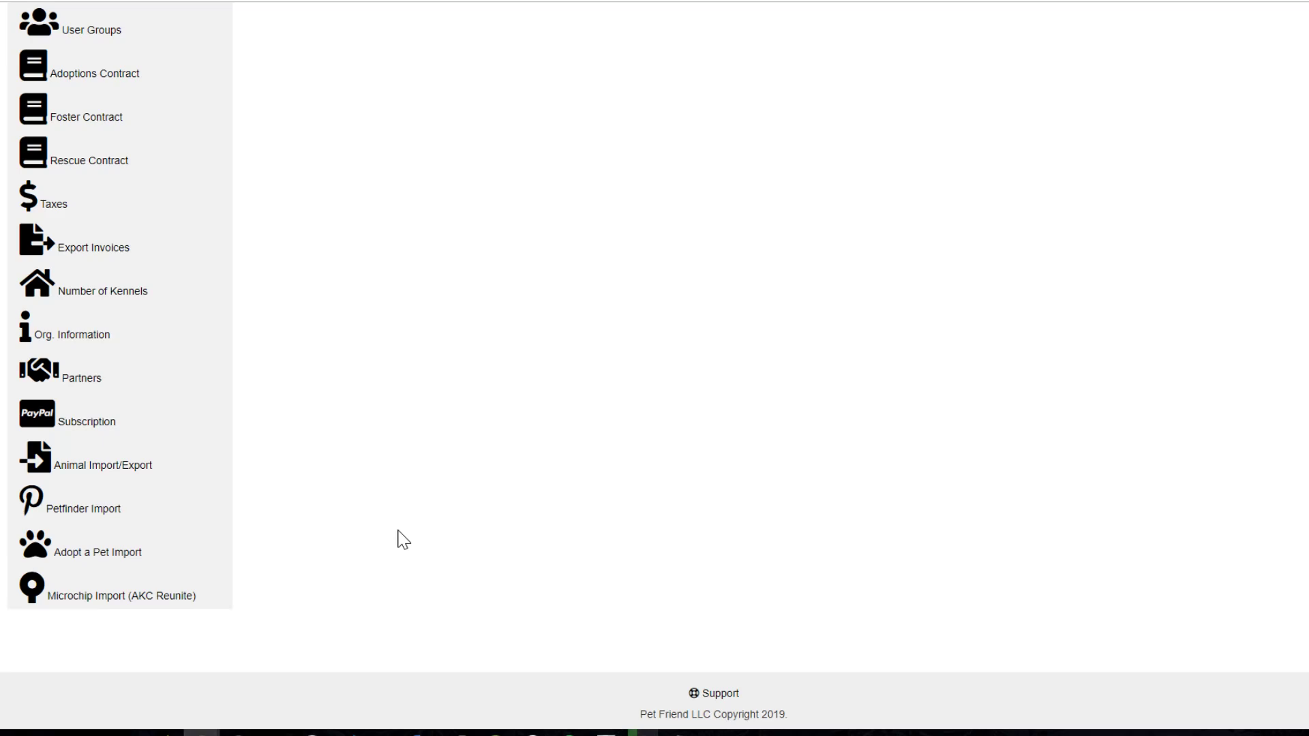
{"action": "left_click", "coordinate": [190, 593]}
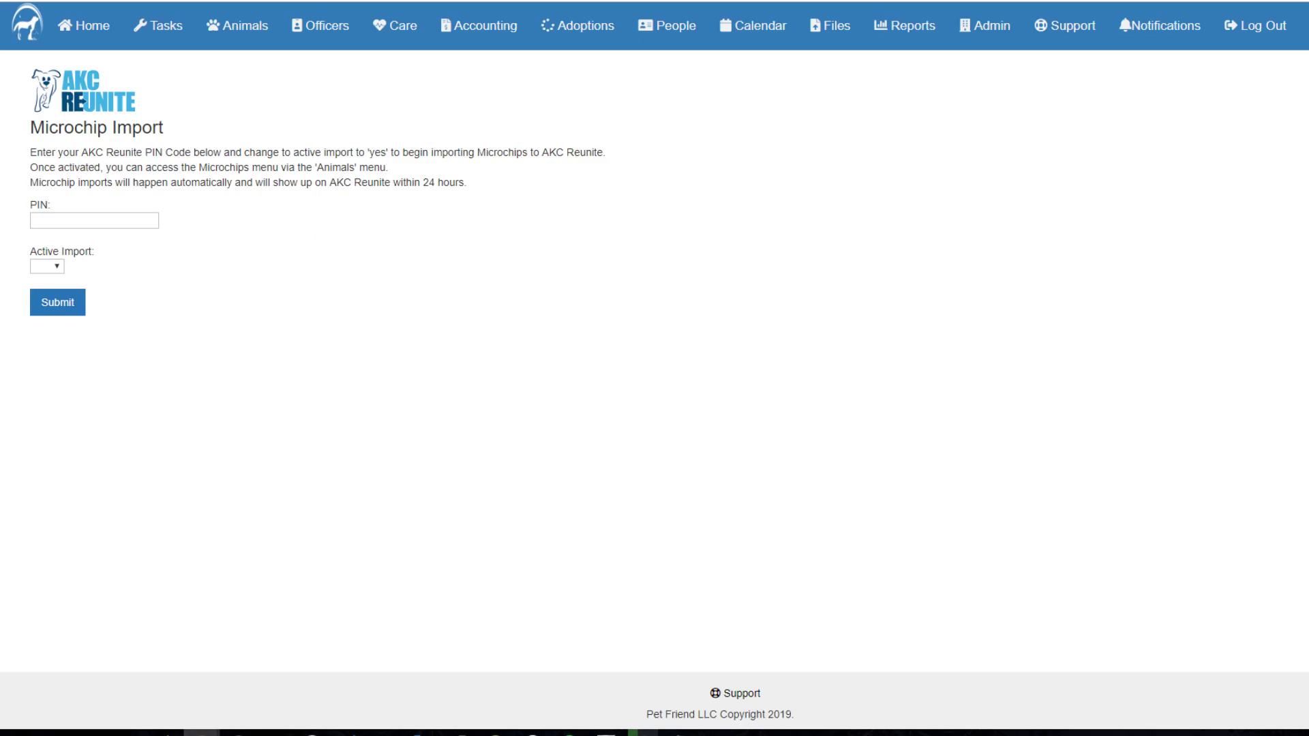
{"action": "left_click_drag", "start_coordinate": [81, 152], "coordinate": [191, 152]}
{"action": "left_click", "coordinate": [190, 152]}
{"action": "left_click", "coordinate": [94, 220]}
{"action": "left_click", "coordinate": [58, 273]}
{"action": "left_click", "coordinate": [51, 293]}
{"action": "left_click", "coordinate": [327, 292]}
{"action": "left_click", "coordinate": [31, 220]}
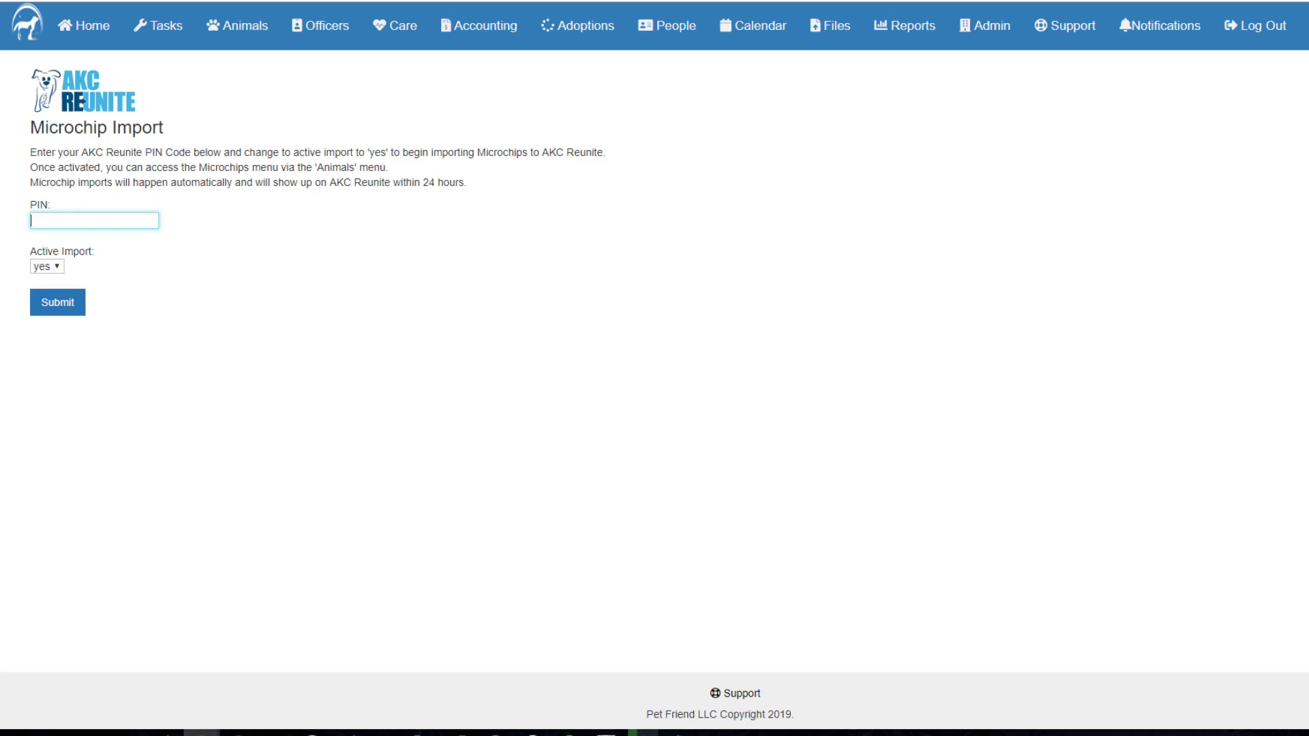
Step: Submit the AKC Reunite import settings and look at the Animals section
{"action": "left_click", "coordinate": [79, 300]}
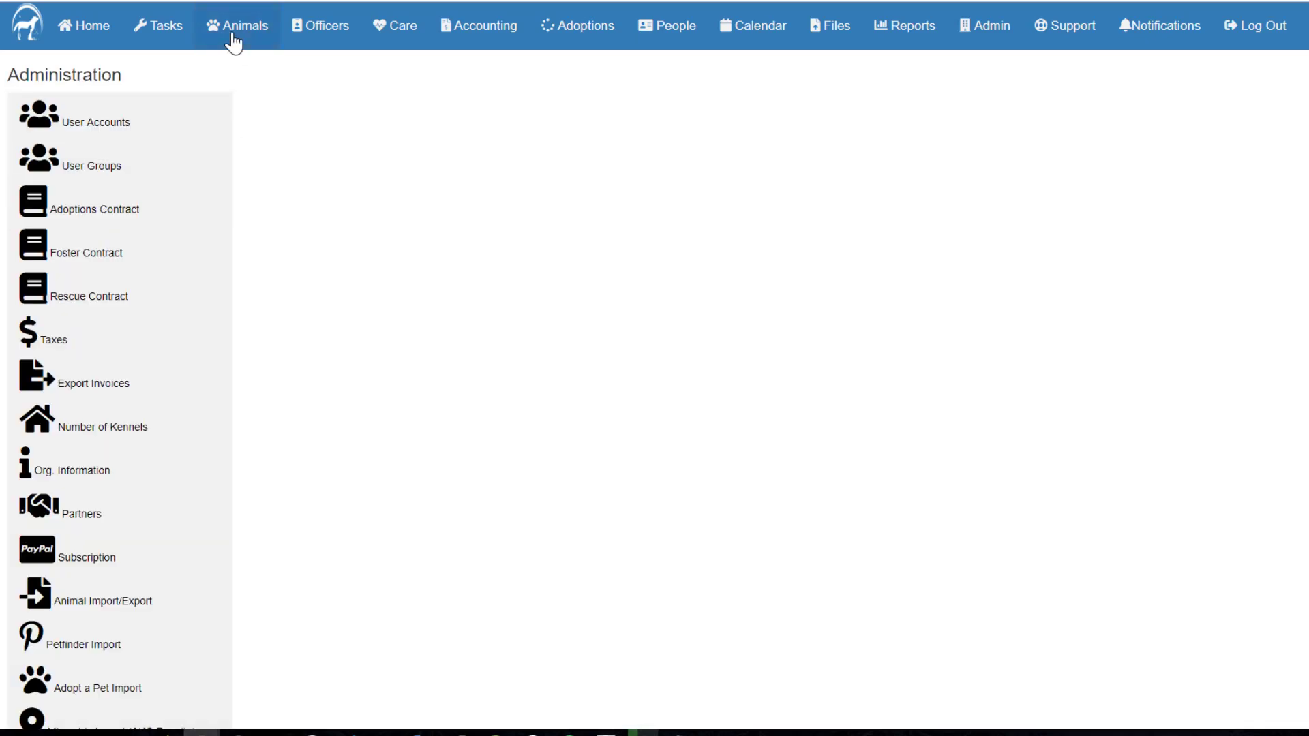
{"action": "left_click", "coordinate": [229, 30]}
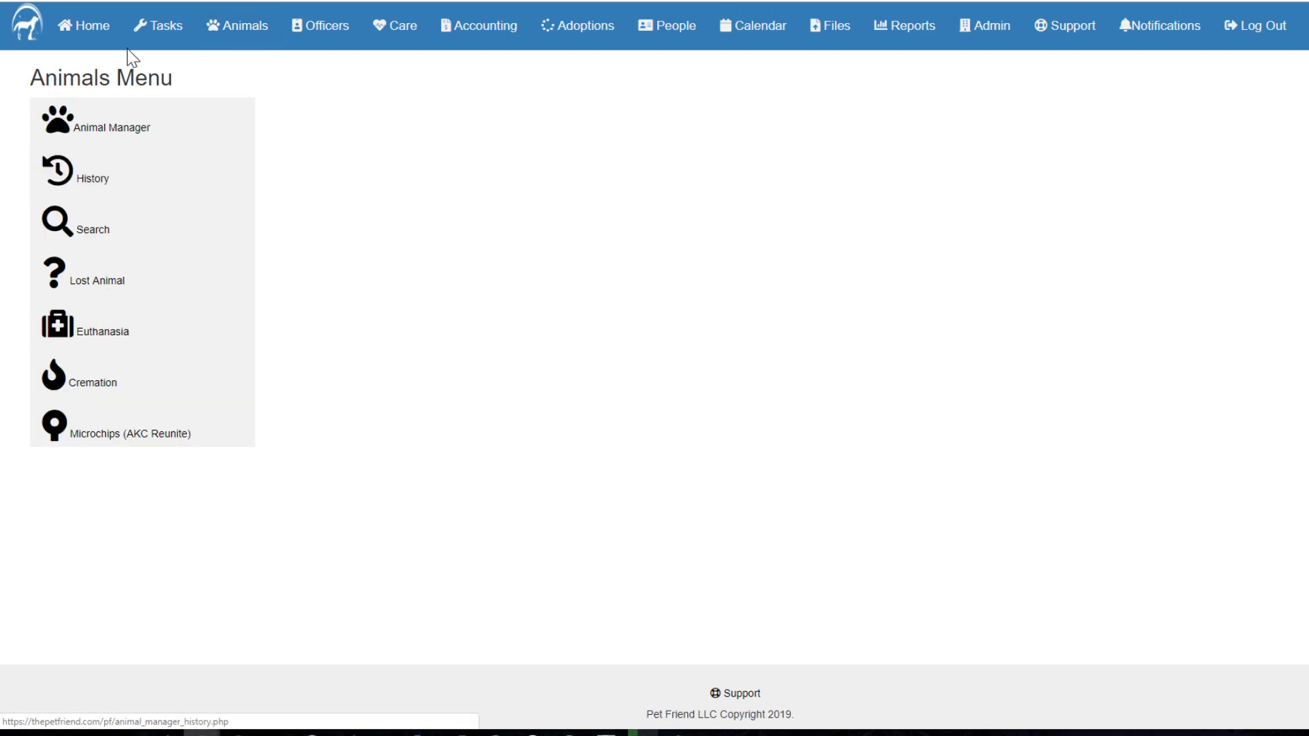
{"action": "left_click_drag", "start_coordinate": [45, 77], "coordinate": [203, 93]}
{"action": "left_click", "coordinate": [410, 161]}
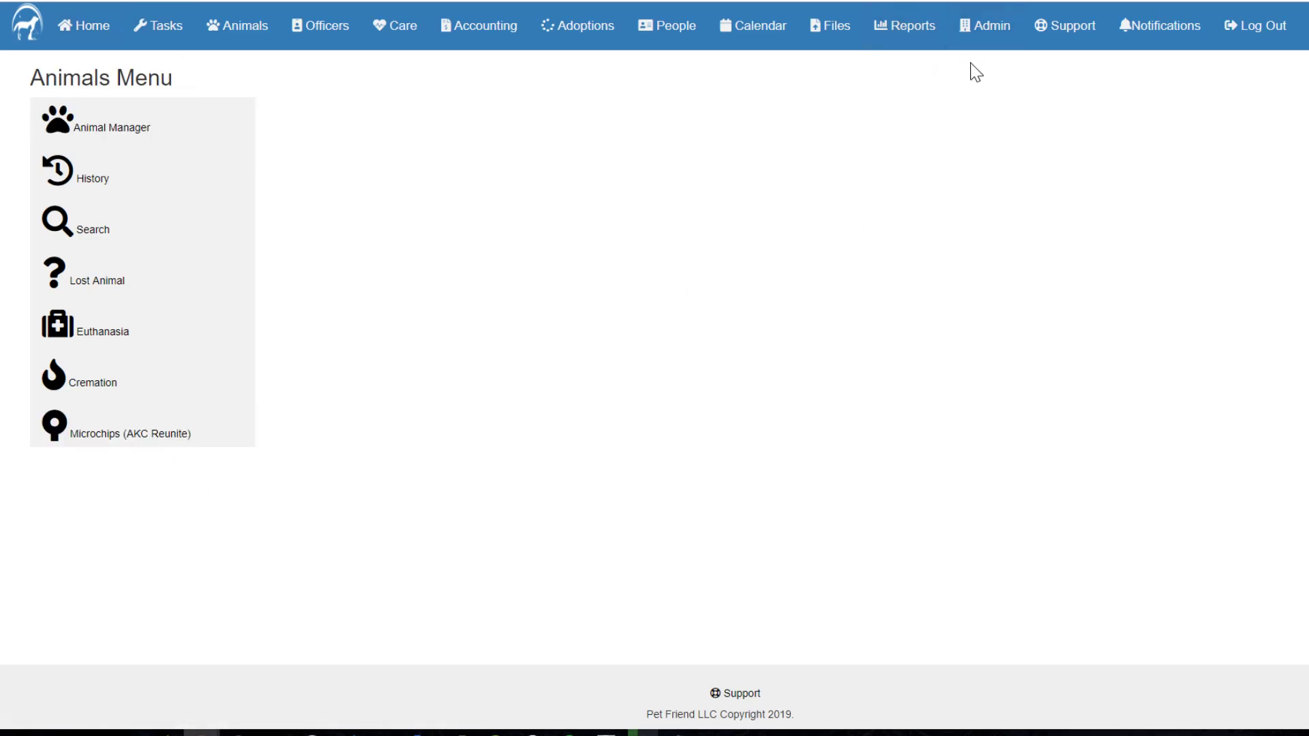
Step: Reopen the AKC Reunite import settings and switch Active Import back to no
{"action": "left_click", "coordinate": [977, 44]}
{"action": "scroll", "coordinate": [159, 624], "scroll_direction": "down", "scroll_amount": 2}
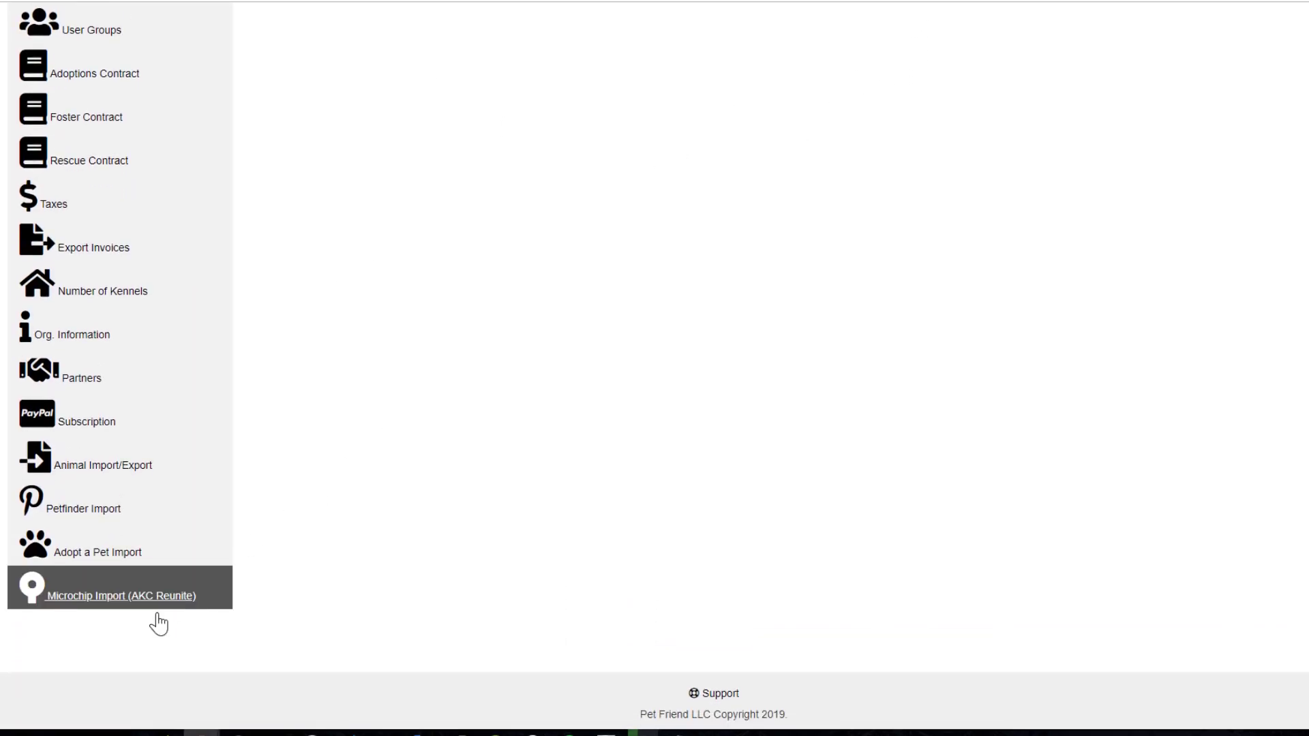
{"action": "left_click", "coordinate": [107, 597]}
{"action": "left_click", "coordinate": [46, 266]}
{"action": "left_click", "coordinate": [39, 307]}
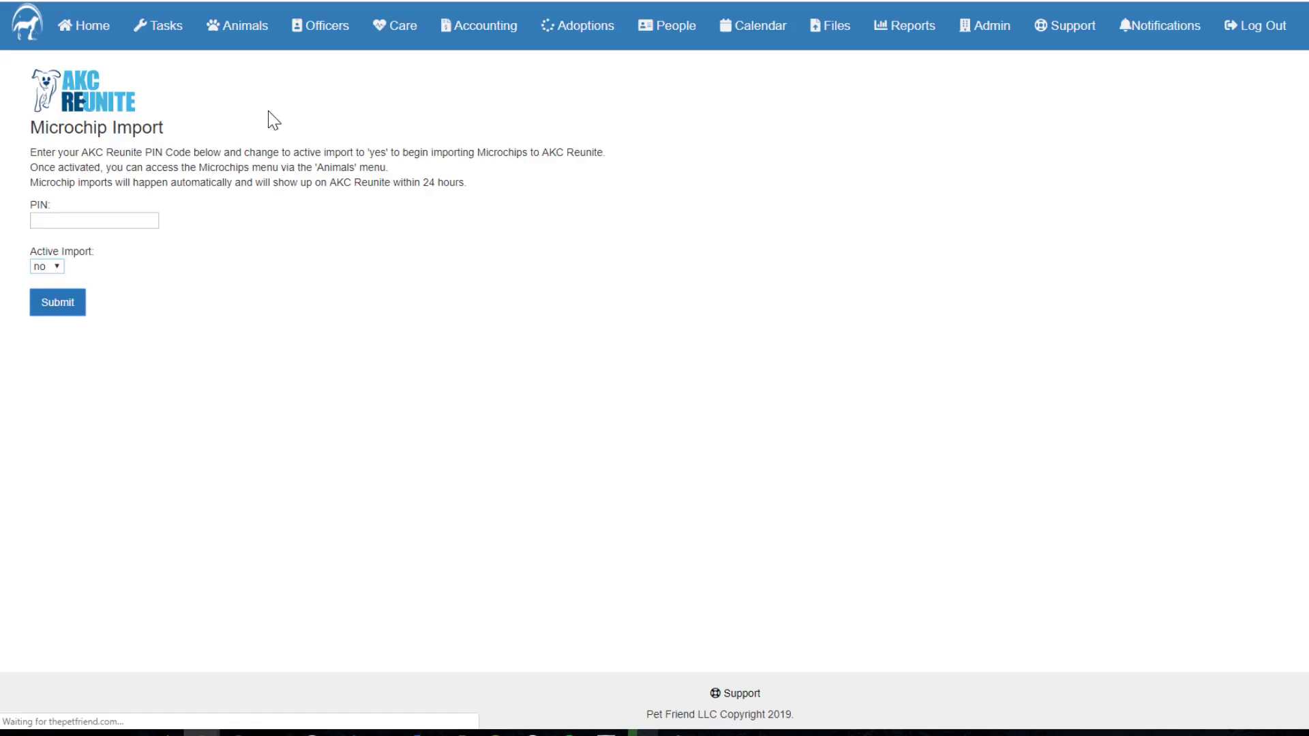
Step: Set the AKC Reunite Active Import to yes again and save it
{"action": "left_click", "coordinate": [247, 30]}
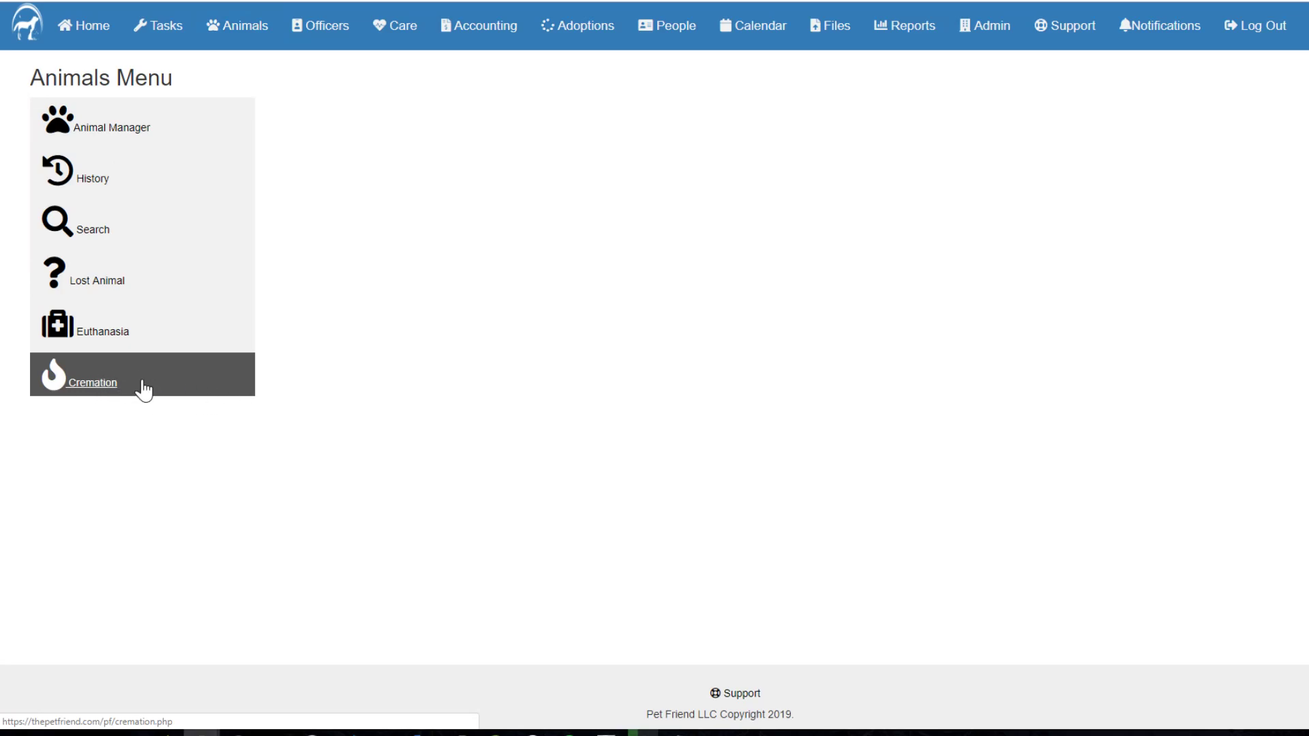
{"action": "scroll", "coordinate": [204, 546], "scroll_direction": "down", "scroll_amount": 2}
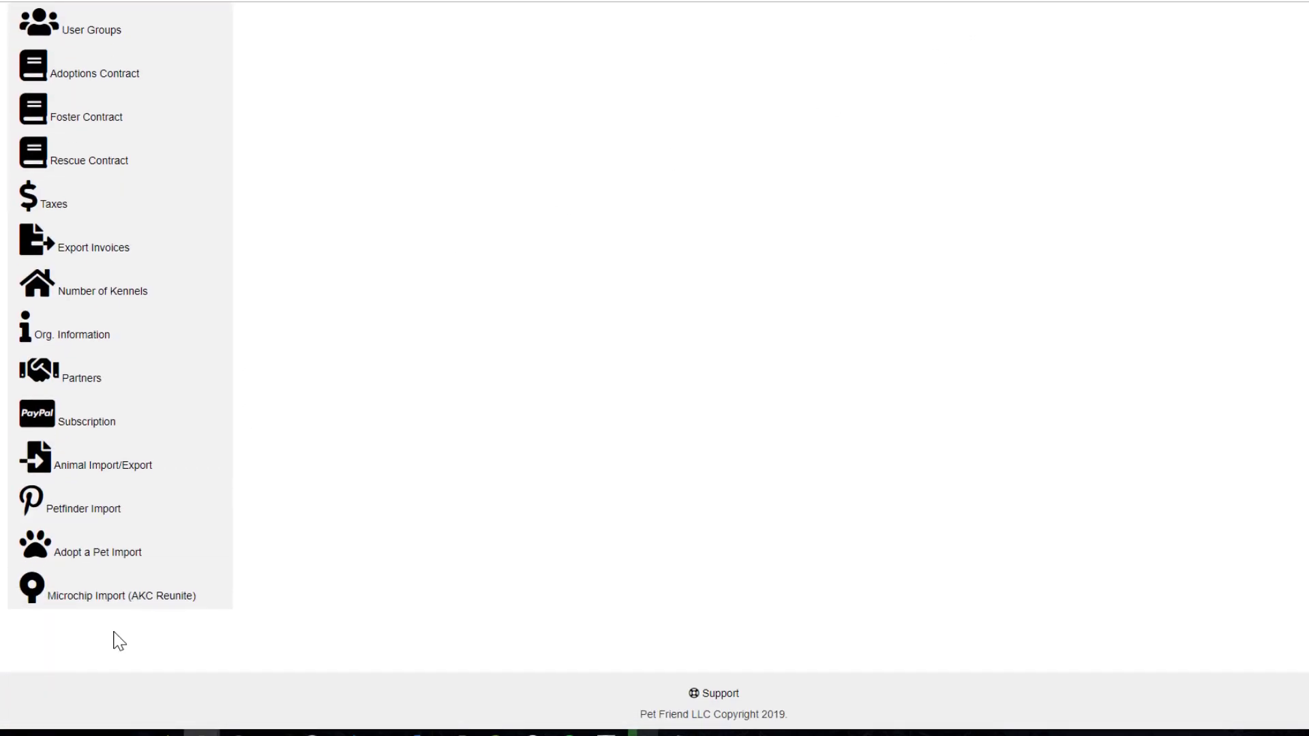
{"action": "left_click", "coordinate": [136, 590]}
{"action": "left_click", "coordinate": [51, 266]}
{"action": "left_click", "coordinate": [40, 294]}
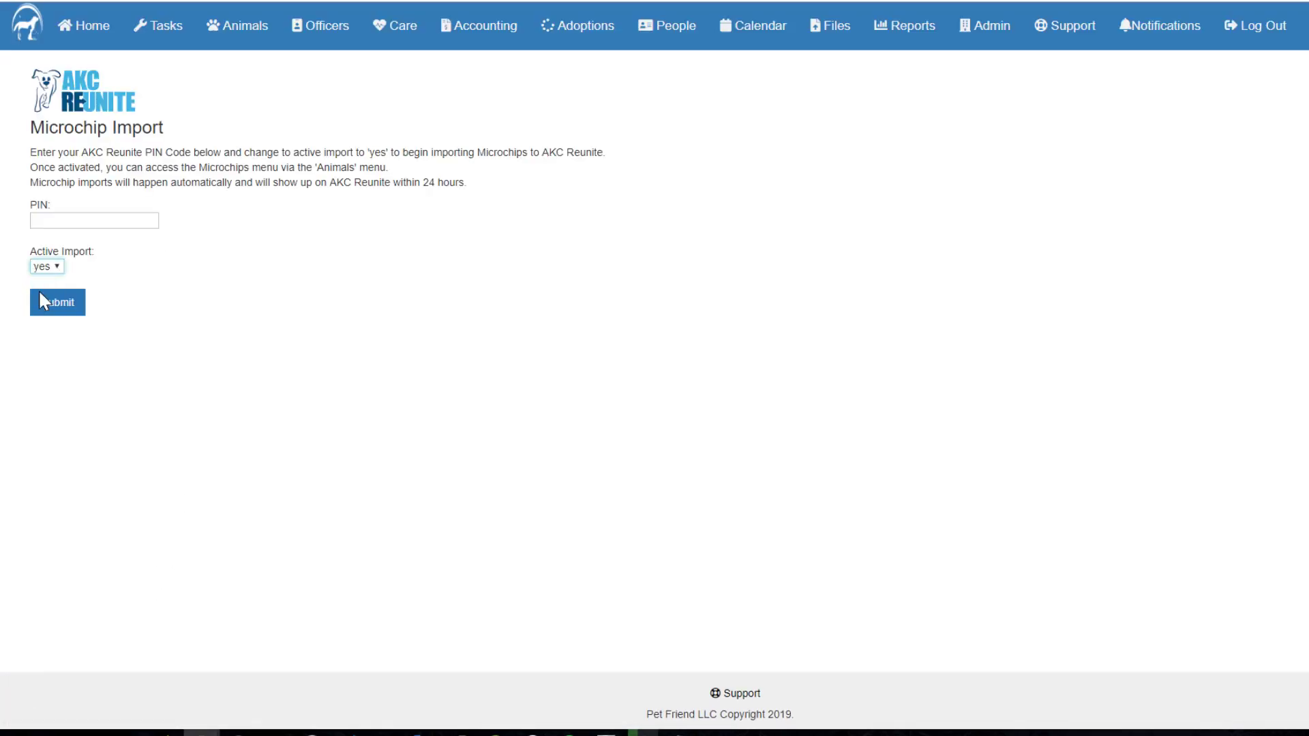
{"action": "left_click", "coordinate": [43, 299]}
Step: View the blank Add New Microchip form under Animals > Microchips (AKC Reunite), then return to Admin
{"action": "left_click", "coordinate": [248, 31]}
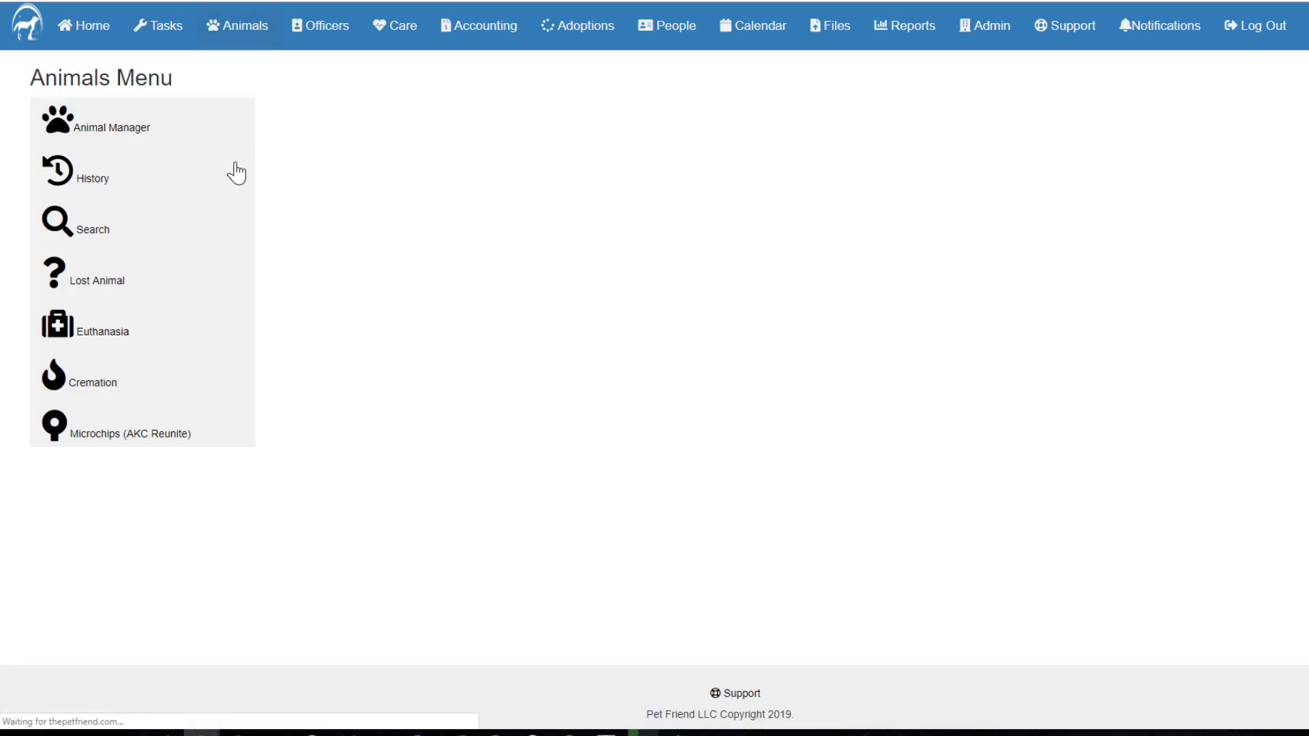
{"action": "left_click", "coordinate": [149, 438]}
{"action": "left_click", "coordinate": [111, 111]}
{"action": "scroll", "coordinate": [280, 263], "scroll_direction": "down", "scroll_amount": 3}
{"action": "scroll", "coordinate": [287, 271], "scroll_direction": "up", "scroll_amount": 3}
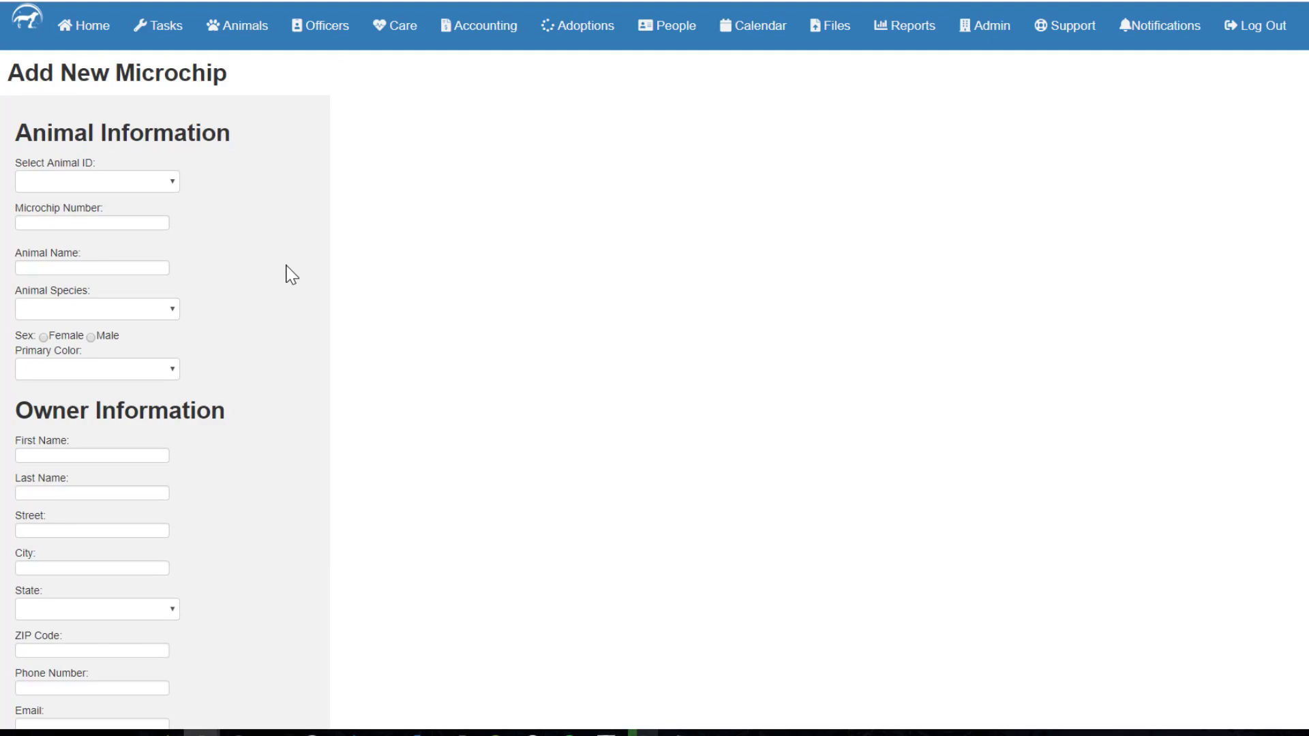
{"action": "left_click", "coordinate": [986, 27]}
{"action": "scroll", "coordinate": [517, 371], "scroll_direction": "down", "scroll_amount": 3}
{"action": "scroll", "coordinate": [488, 389], "scroll_direction": "up", "scroll_amount": 3}
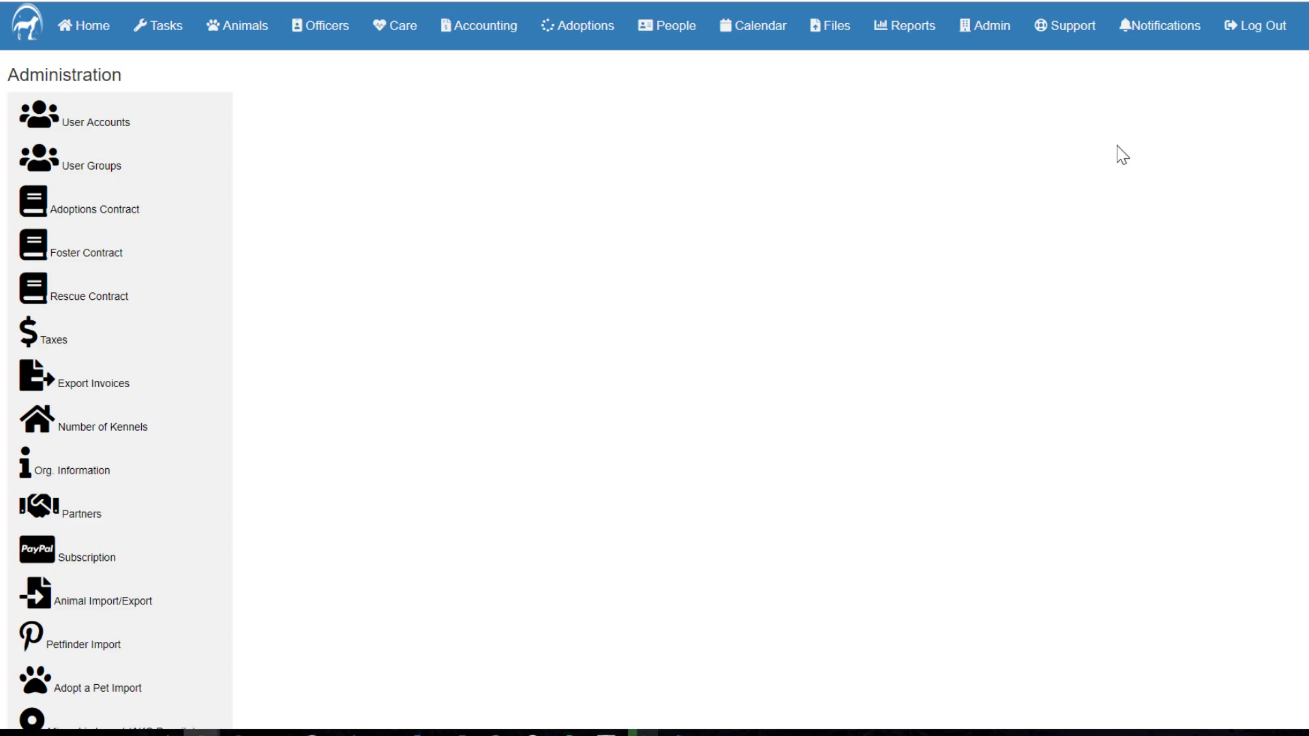
Step: Open Support > Training Videos and expand then collapse the Tasks and Animals videos
{"action": "left_click", "coordinate": [1053, 39]}
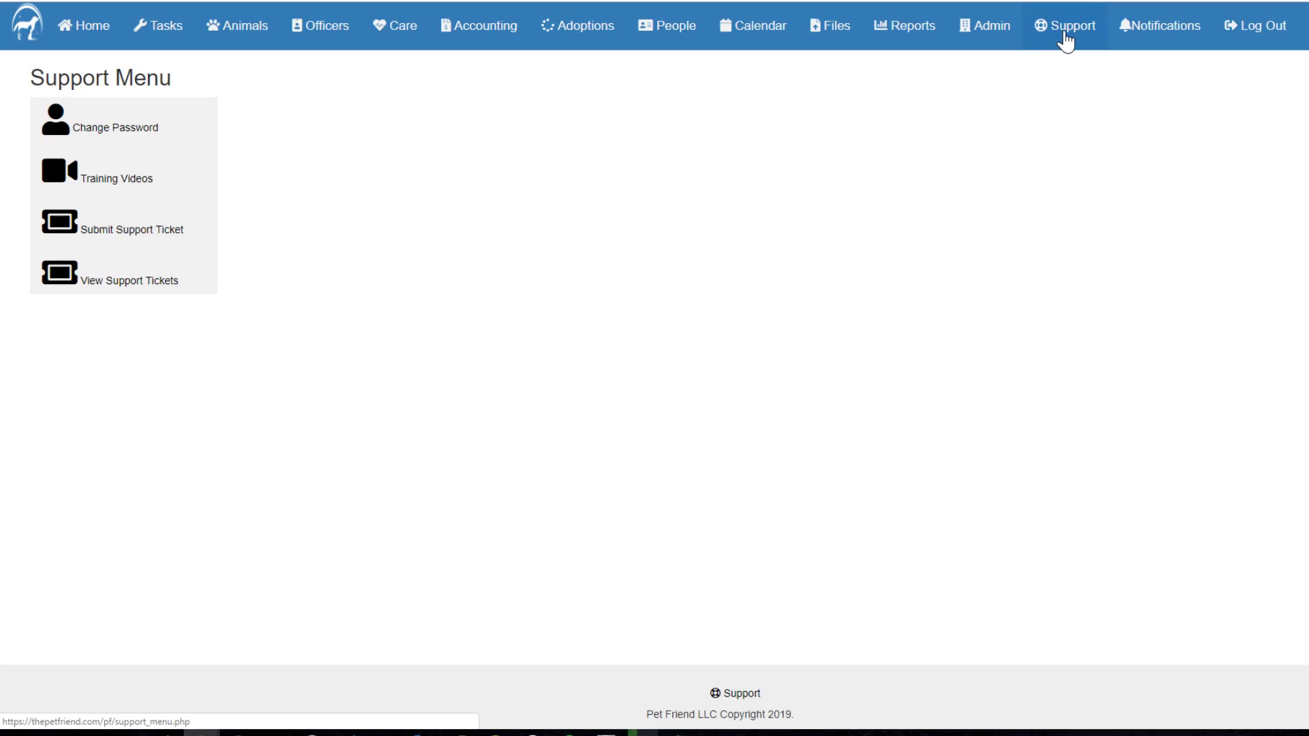
{"action": "left_click", "coordinate": [100, 183]}
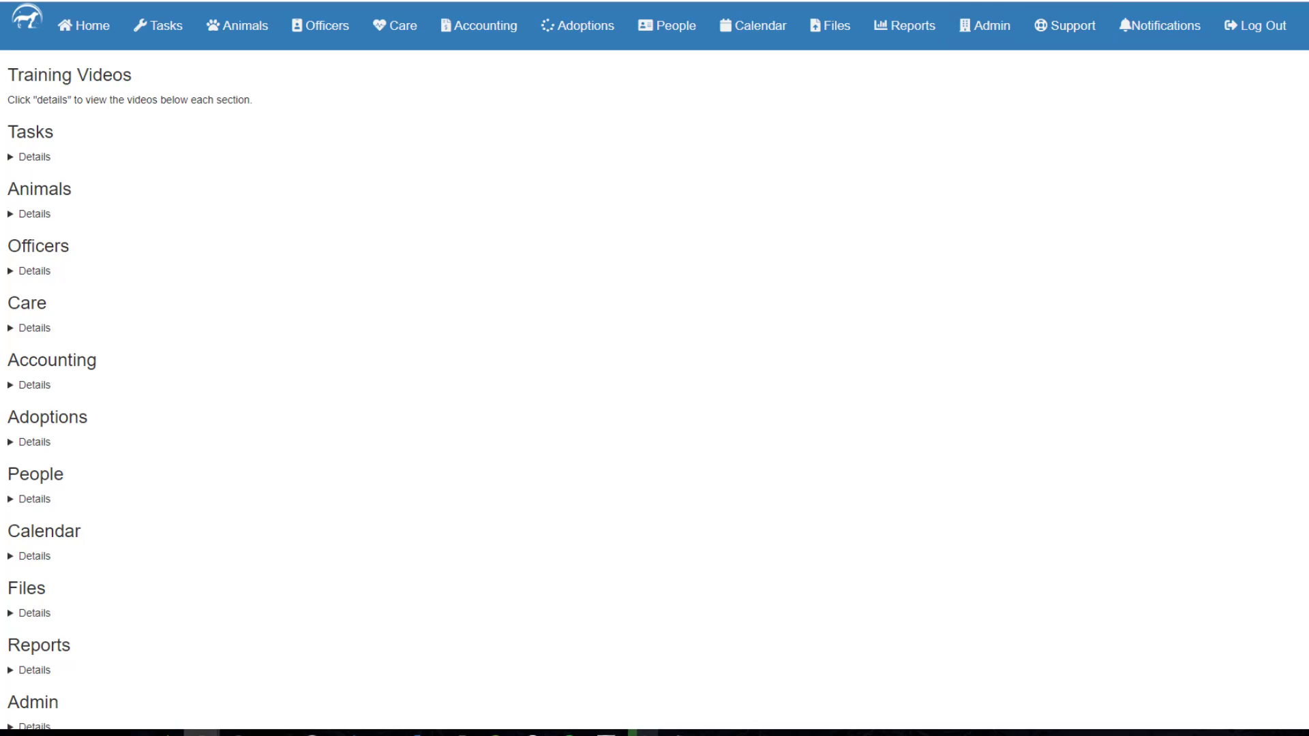
{"action": "left_click", "coordinate": [10, 162]}
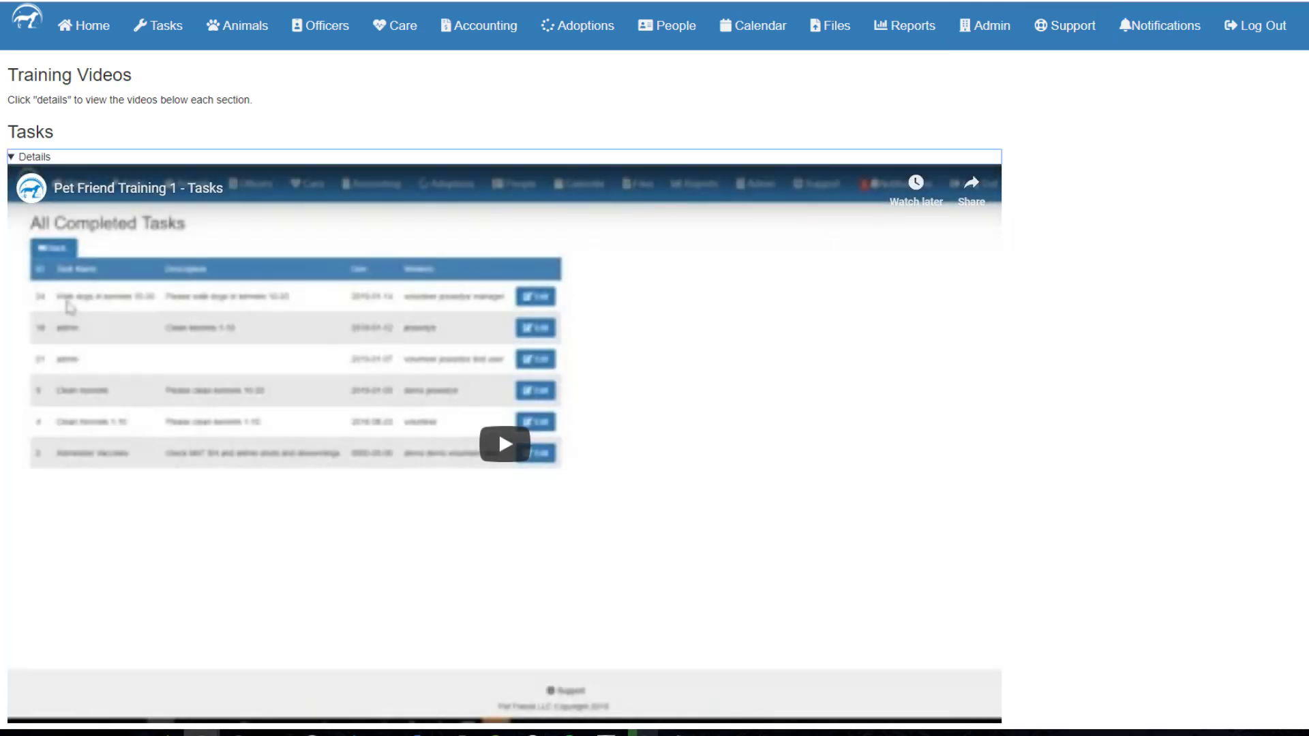
{"action": "scroll", "coordinate": [293, 357], "scroll_direction": "down", "scroll_amount": 2}
{"action": "scroll", "coordinate": [316, 423], "scroll_direction": "up", "scroll_amount": 2}
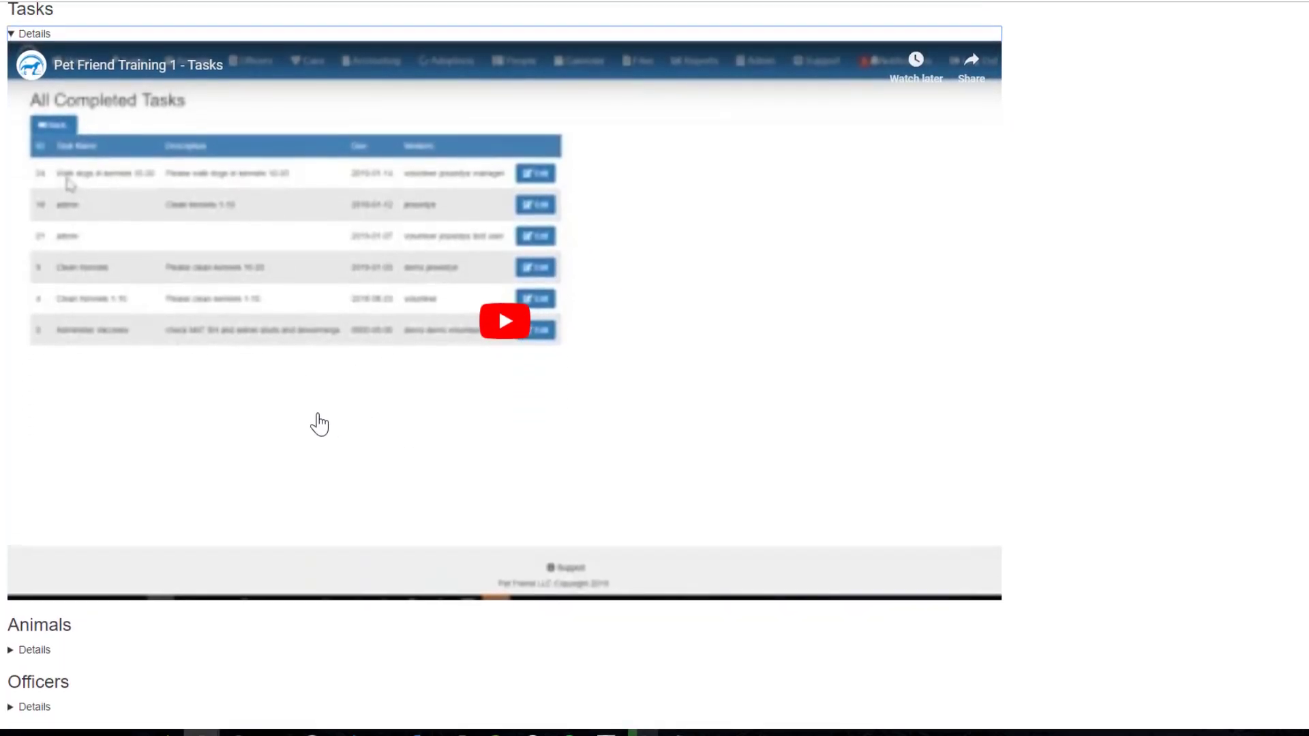
{"action": "left_click", "coordinate": [12, 158]}
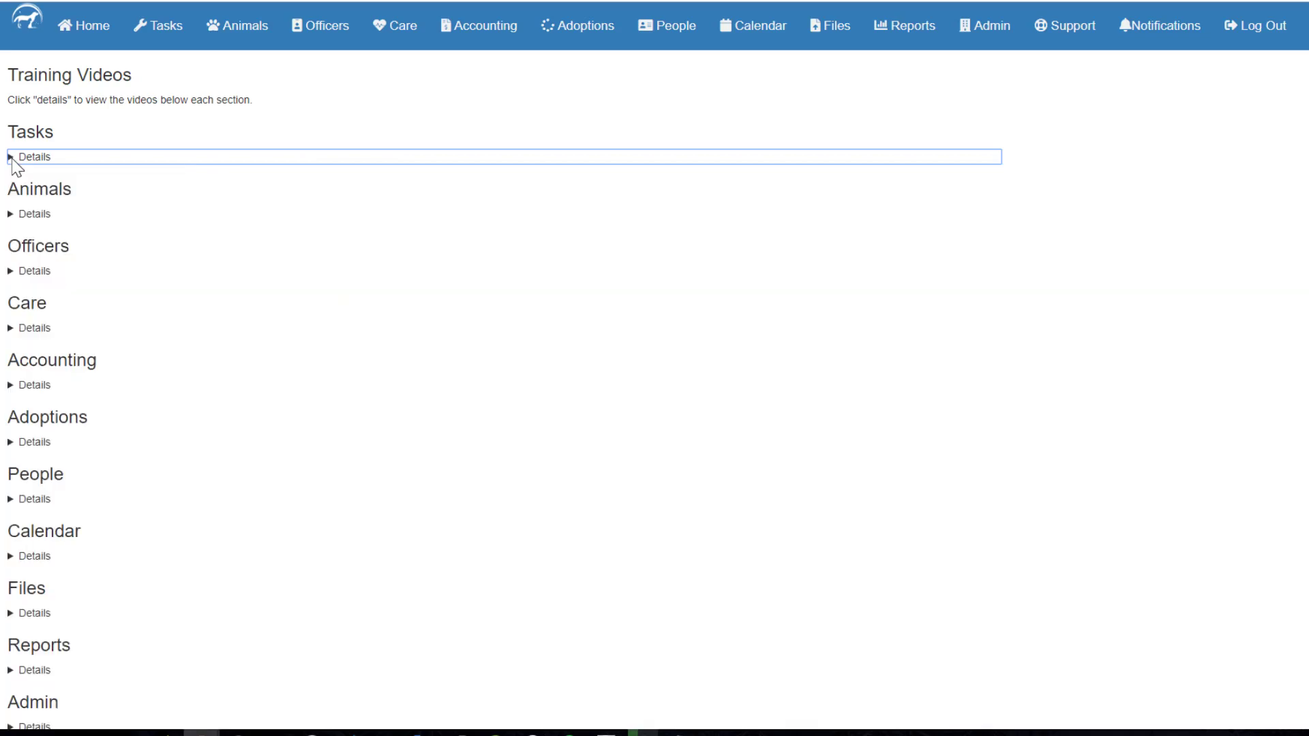
{"action": "left_click", "coordinate": [10, 214]}
{"action": "left_click", "coordinate": [10, 213]}
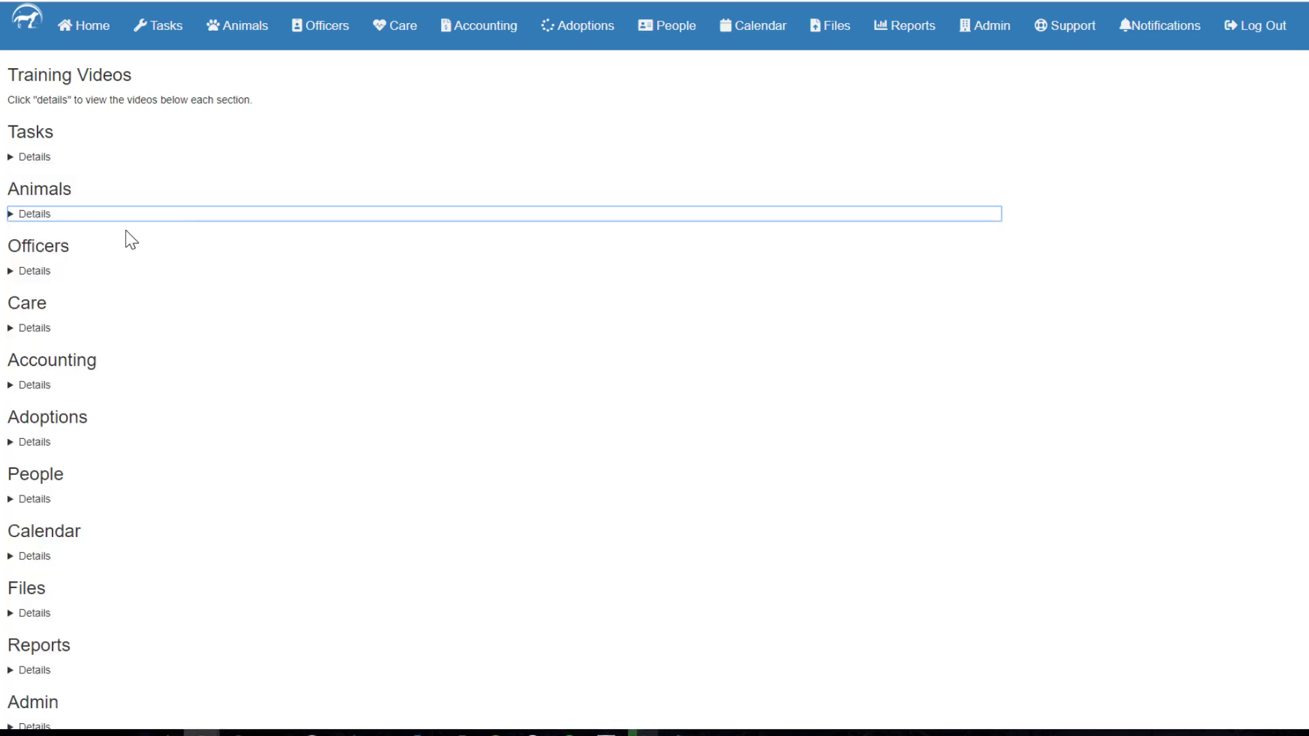